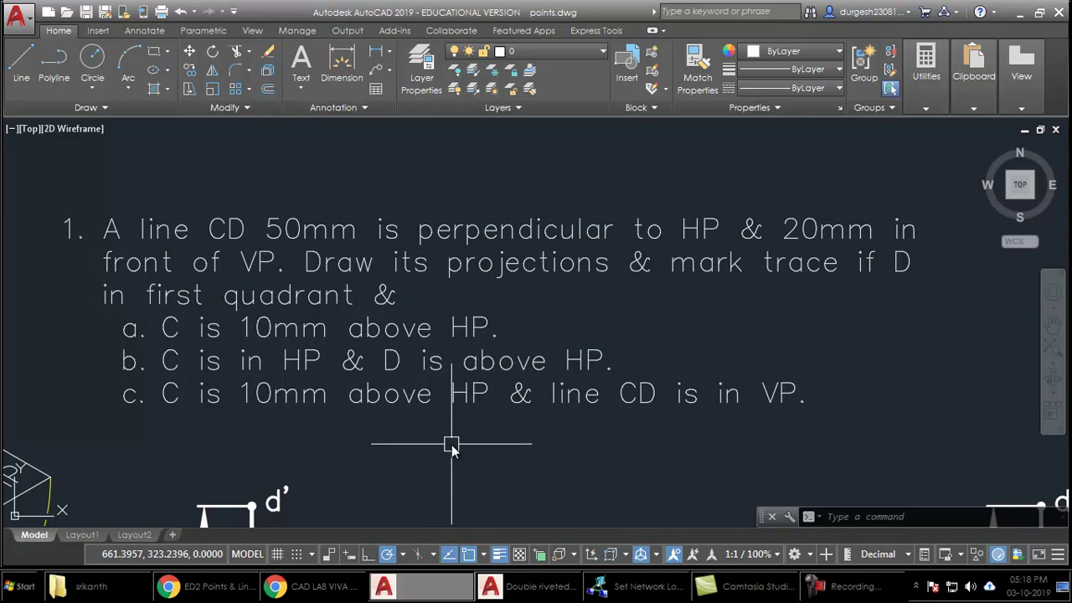
Switch to a clean screen and frame the pictorial view of line CD beside the problem statement.
scroll(452, 440, "down", 5)
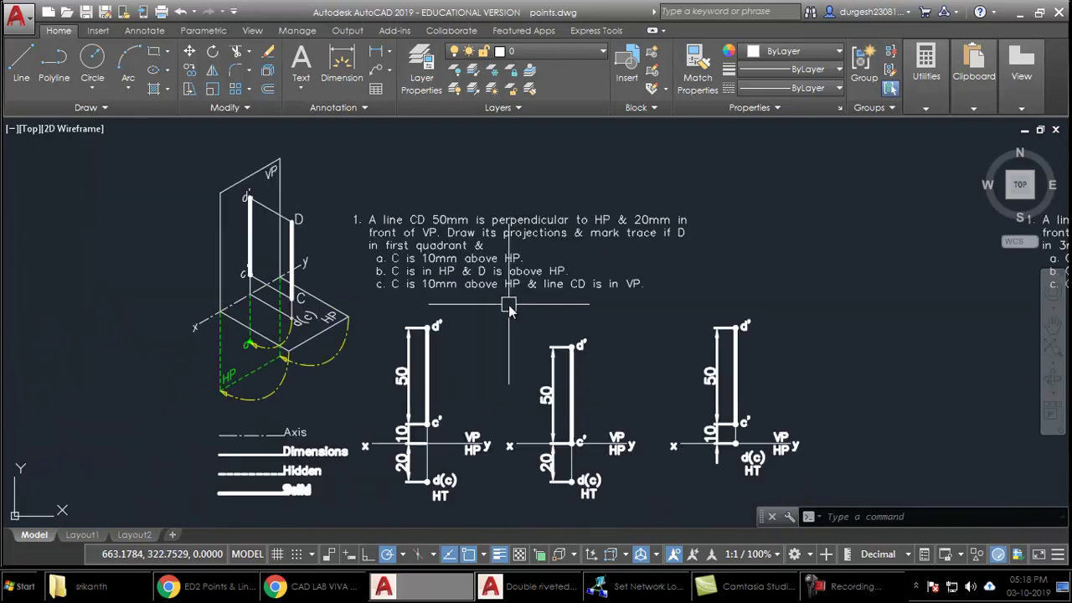
middle_click_drag(509, 307, 512, 326)
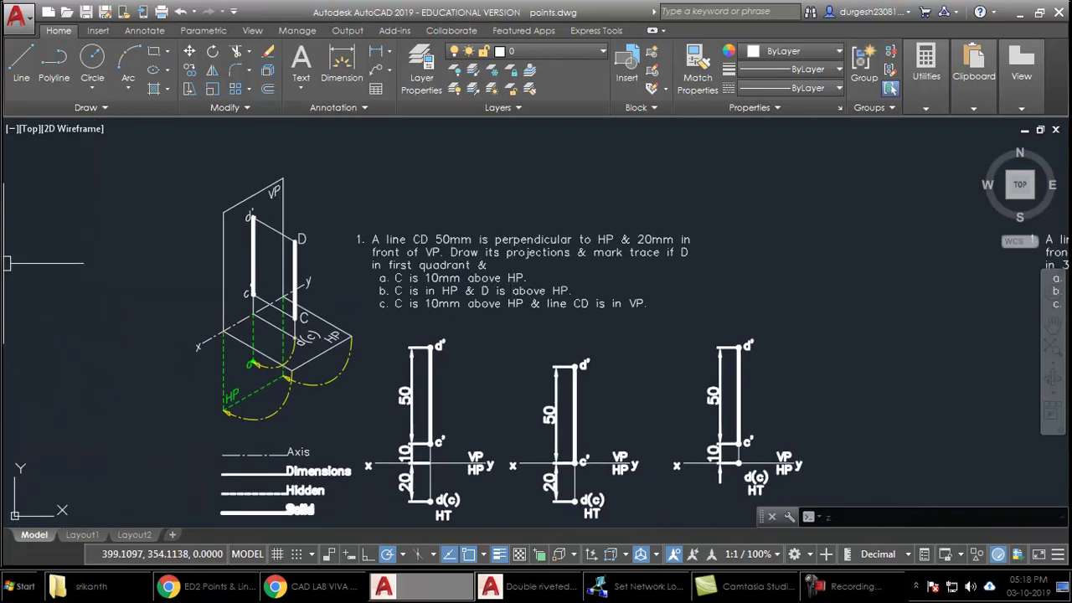
type("z")
key("Return")
left_click(191, 169)
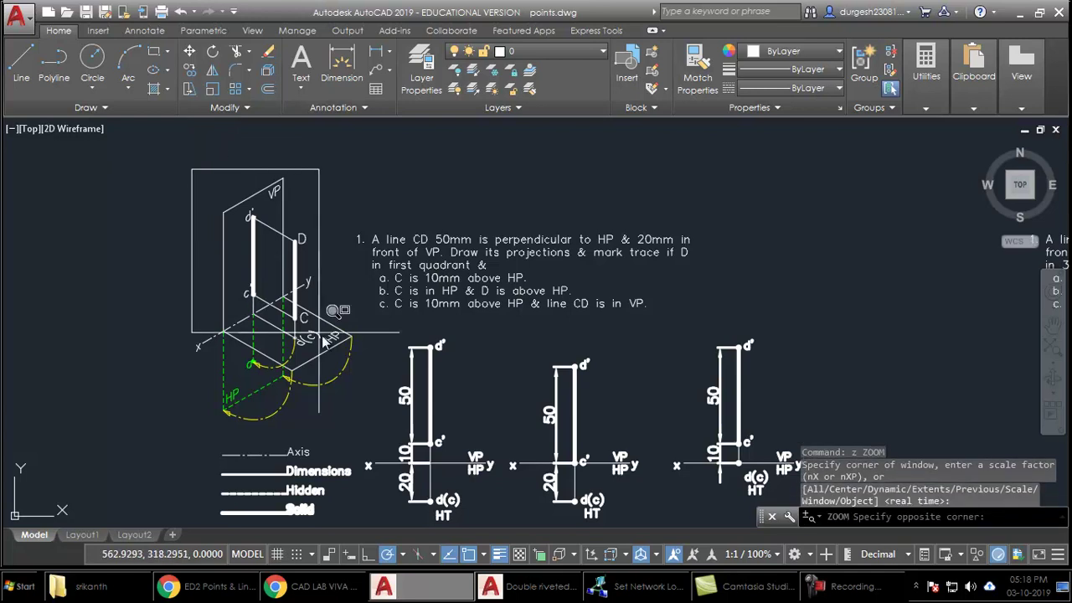
left_click(364, 443)
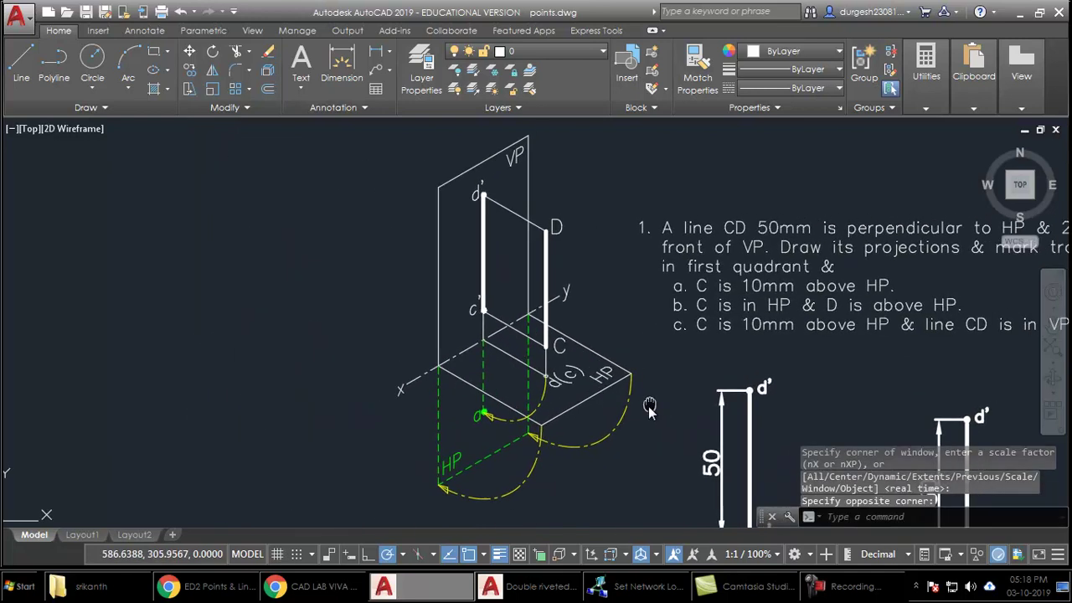
key("ctrl+0")
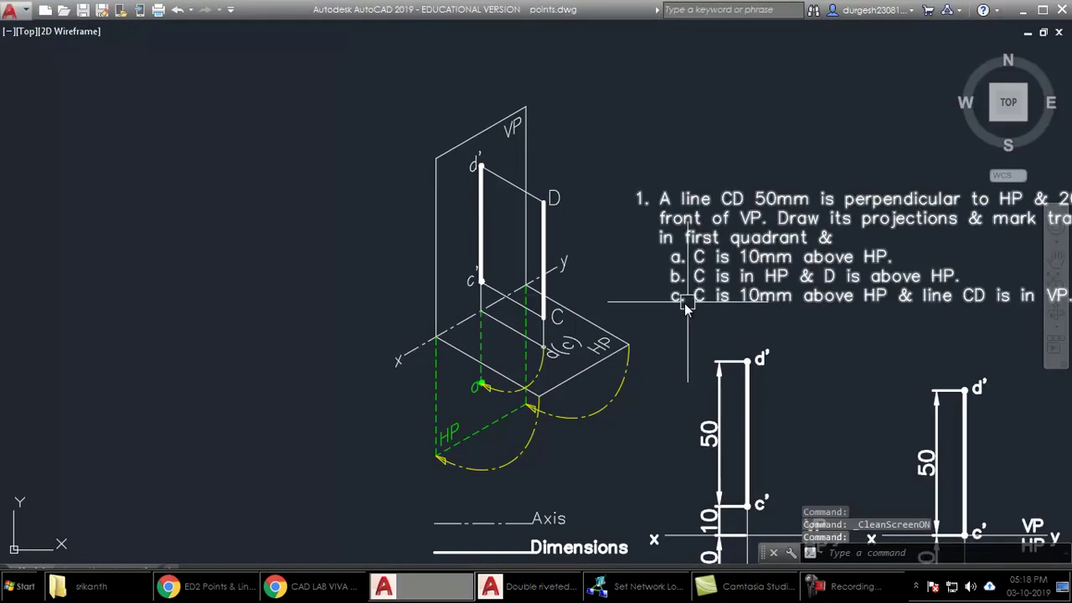
left_click(364, 114)
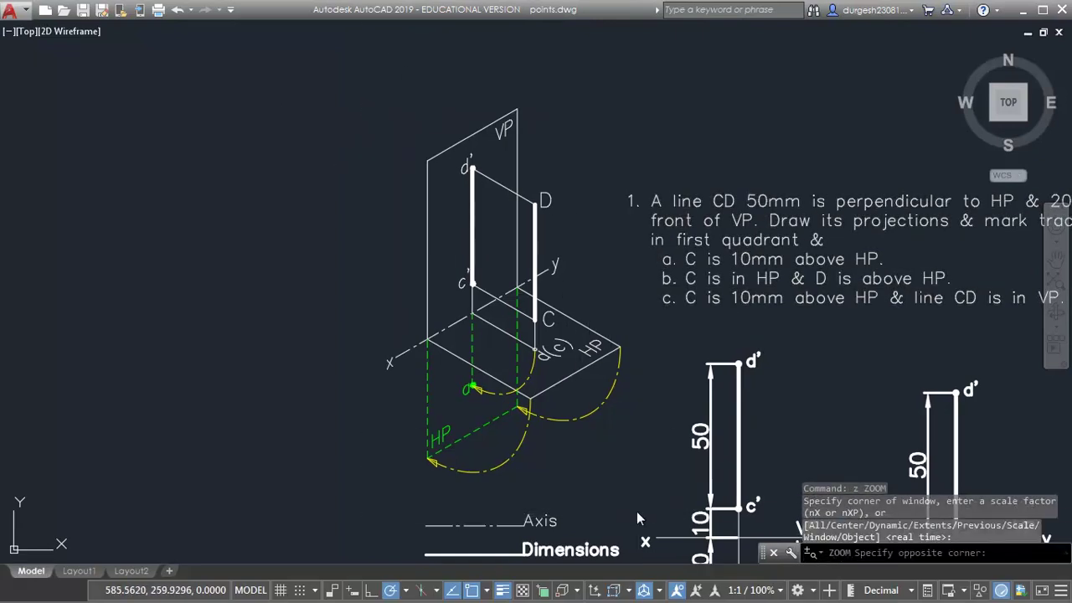
left_click(642, 509)
middle_click_drag(563, 444, 262, 447)
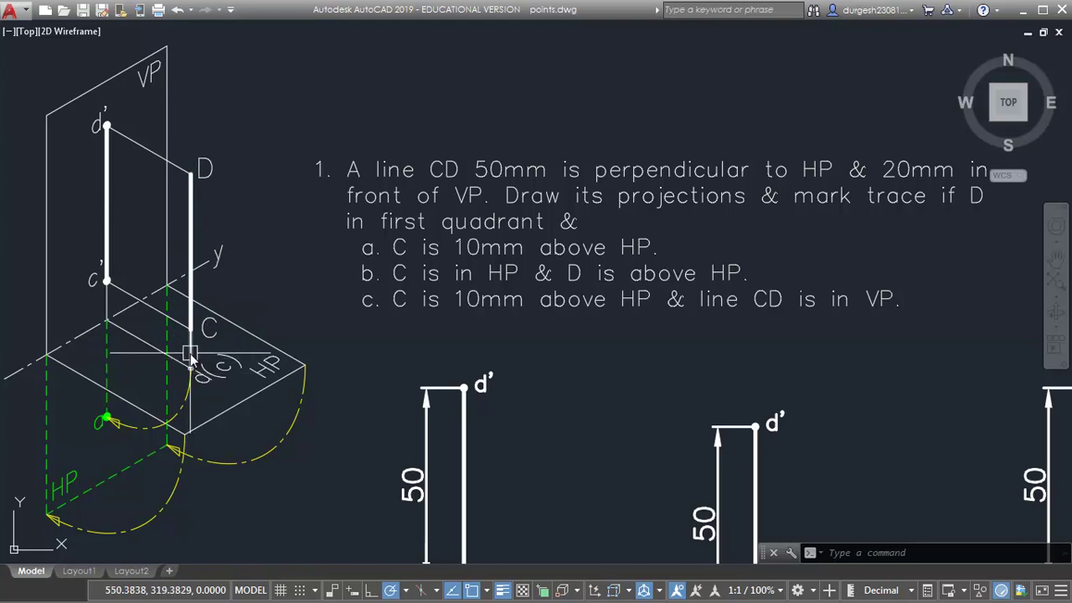
Examine line CD and point C in the pictorial view, the problem statement and the existing projection drawings.
left_click(208, 327)
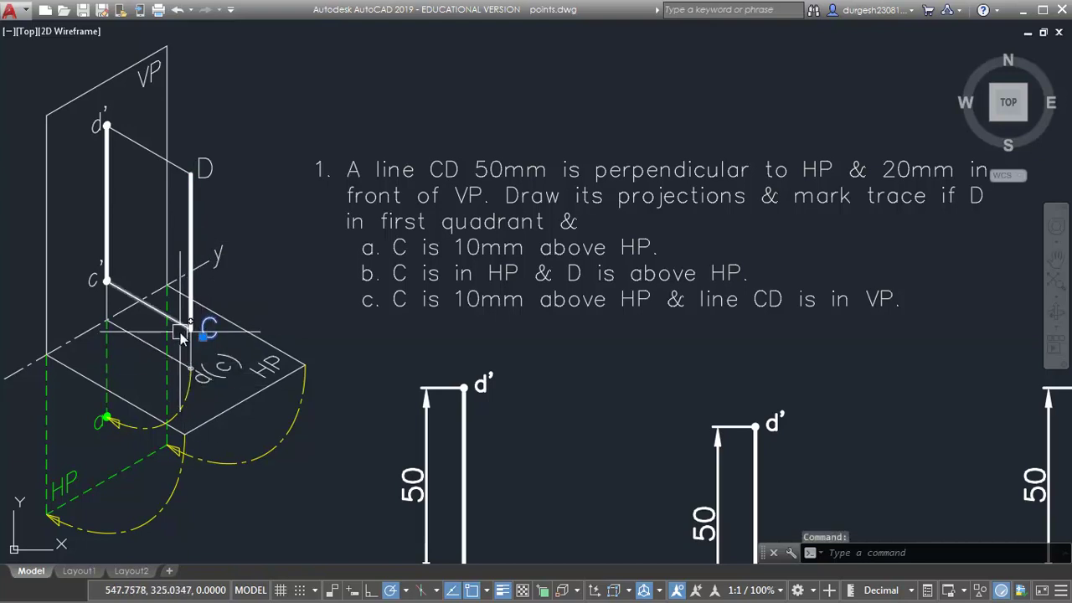
key("Escape")
left_click(192, 243)
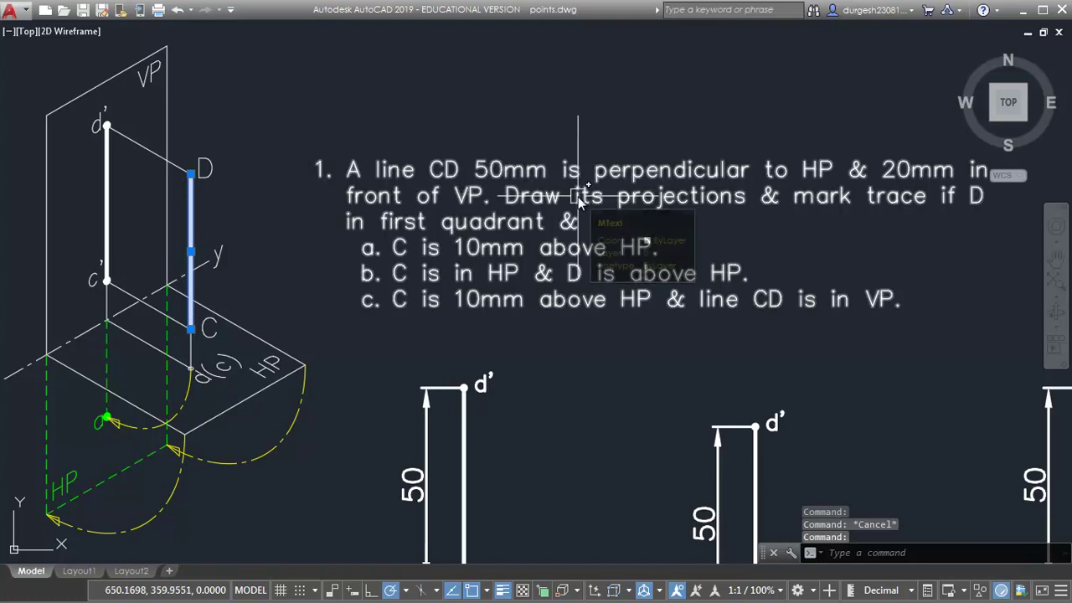
key("Escape")
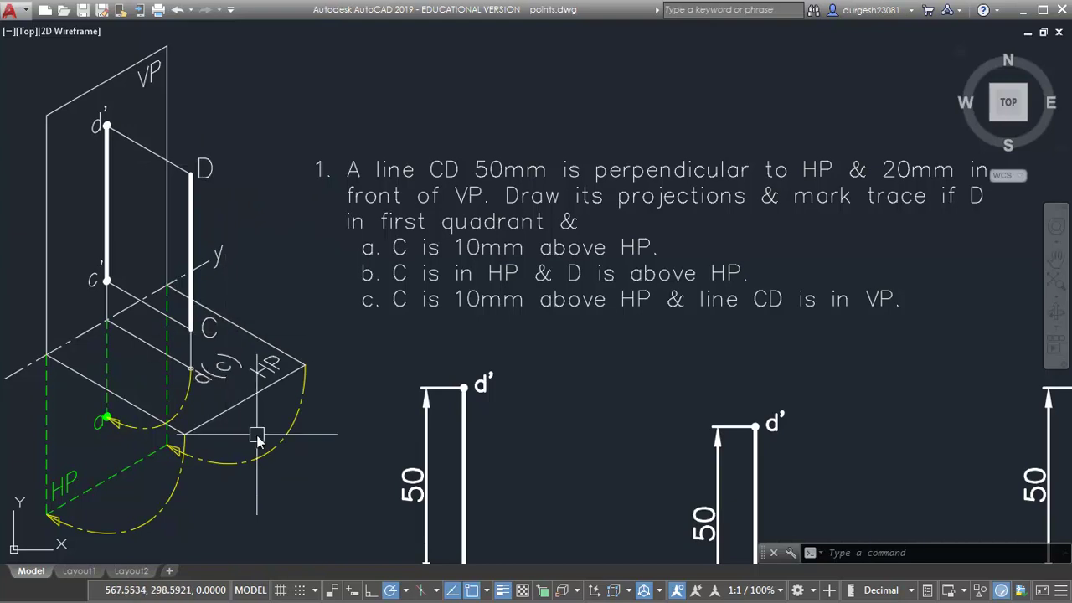
middle_click_drag(525, 481, 501, 264)
scroll(394, 360, "down", 2)
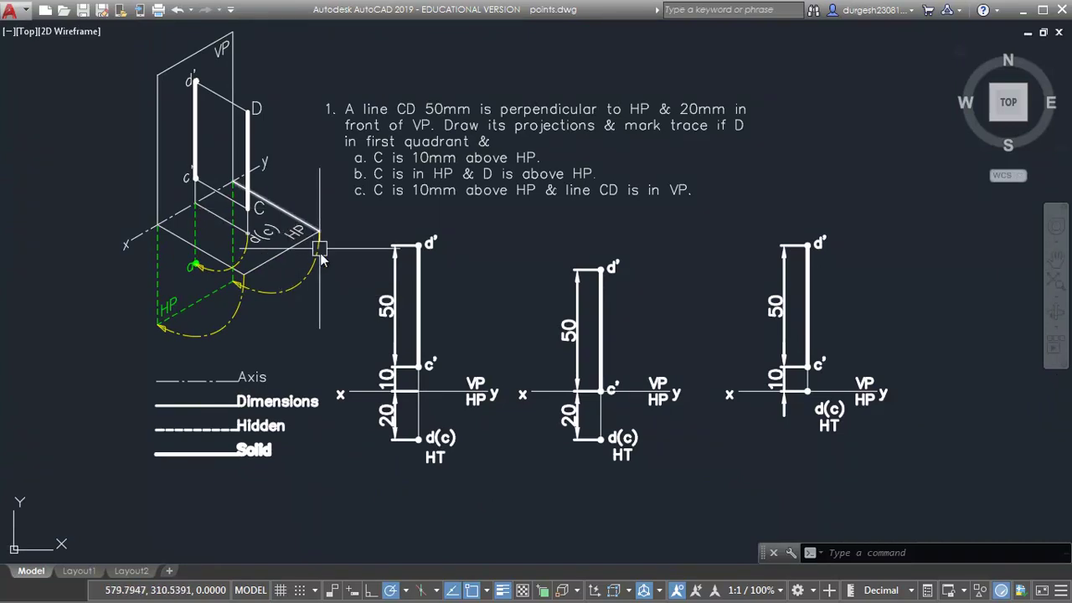
scroll(230, 219, "up", 2)
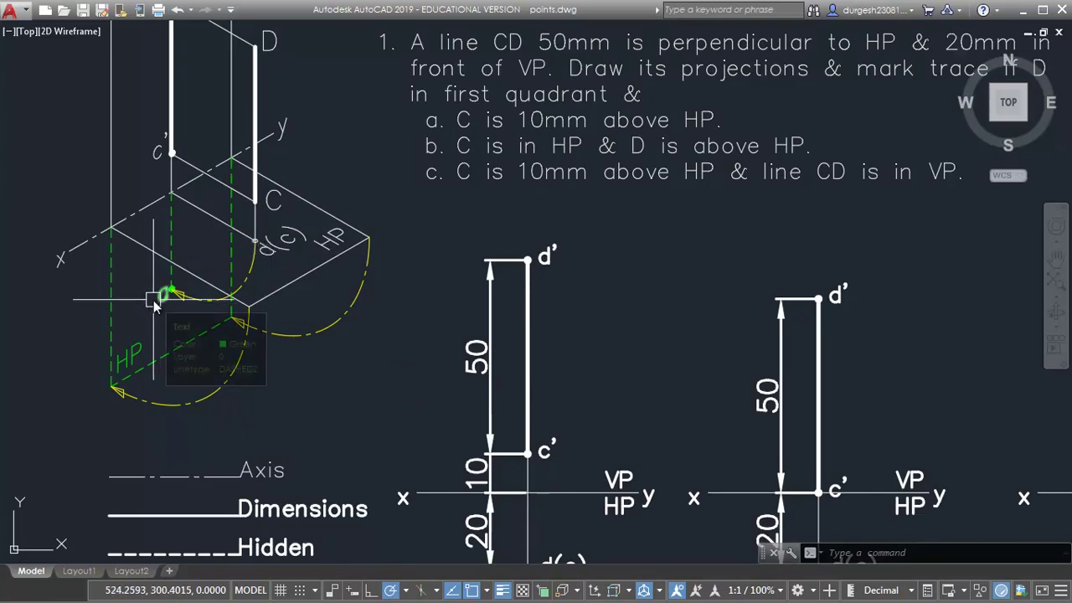
middle_click_drag(676, 421, 512, 339)
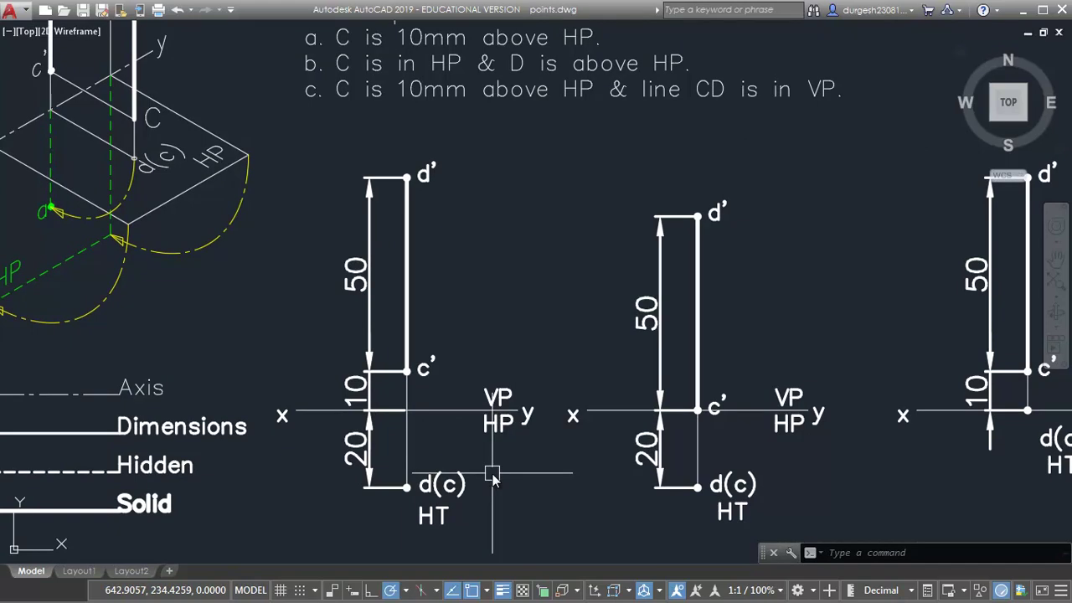
middle_click_drag(497, 395, 501, 410)
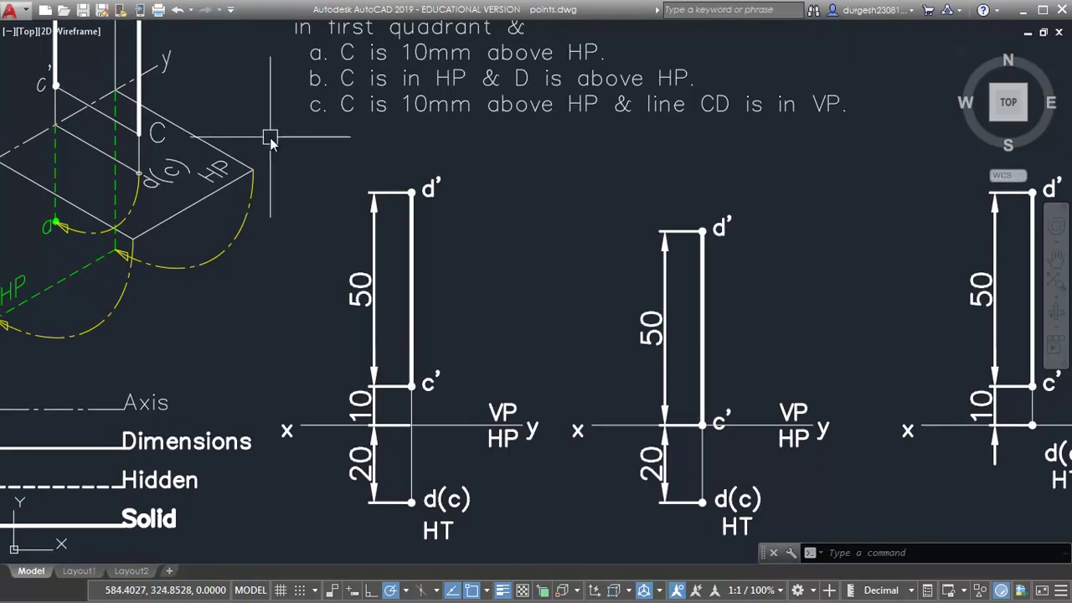
Erase the complete first projection drawing for case a, including its dimensions and labels.
left_click(270, 138)
left_click(559, 562)
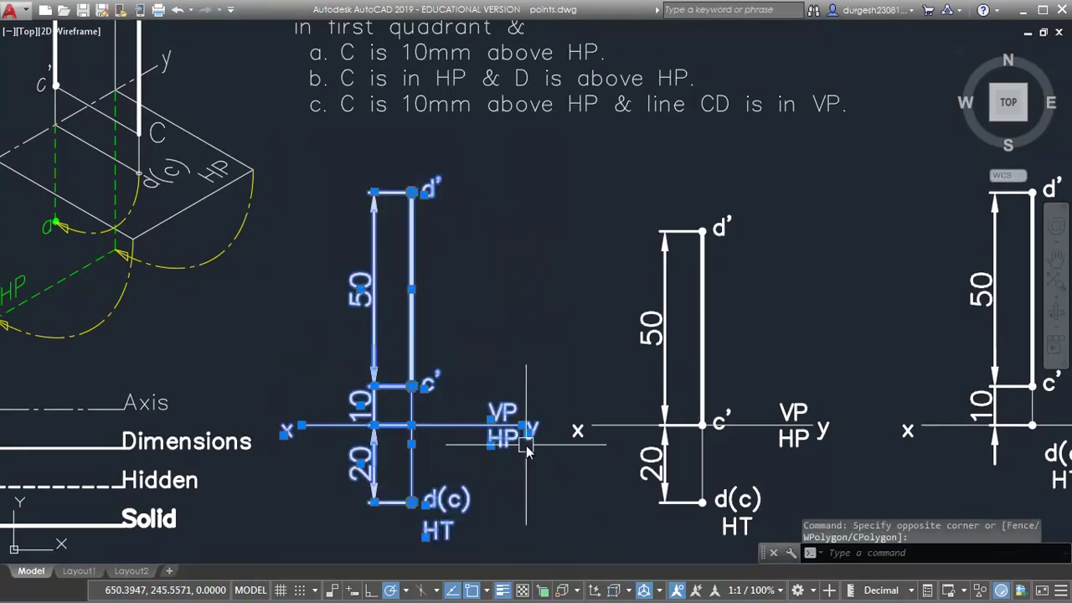
type("E")
key("Return")
Draw a horizontal reference line in the empty space where the case a projection belongs.
middle_click_drag(383, 463, 408, 471)
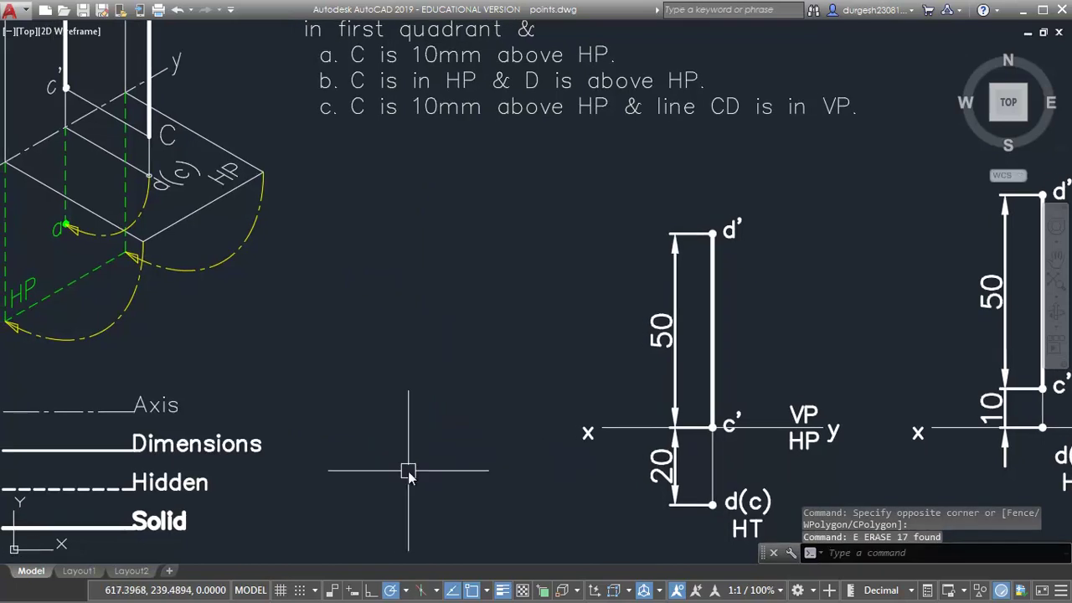
type("l")
key("Return")
left_click(307, 431)
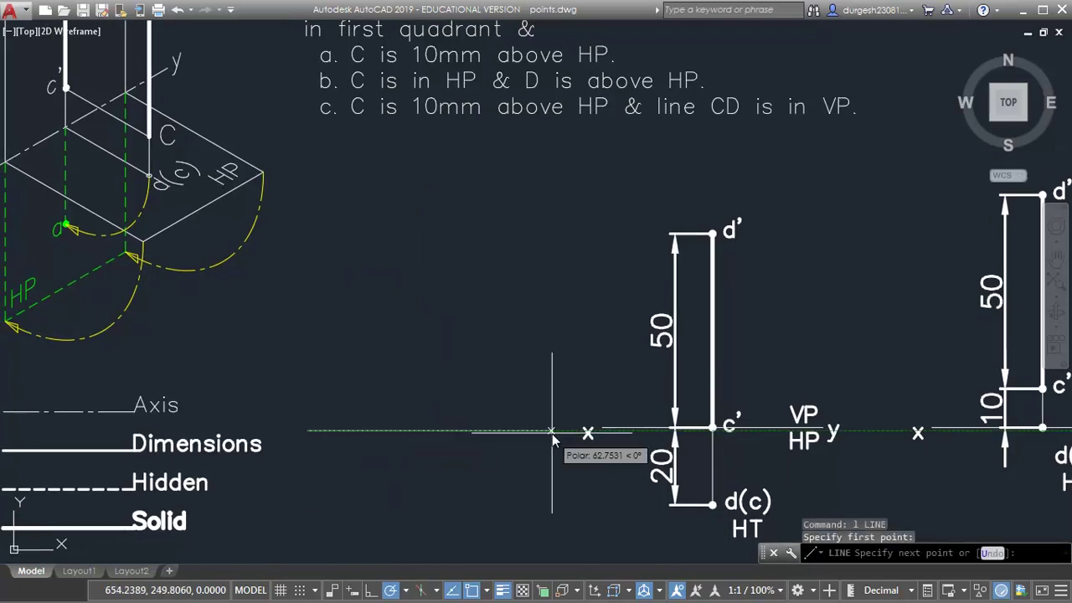
left_click(511, 431)
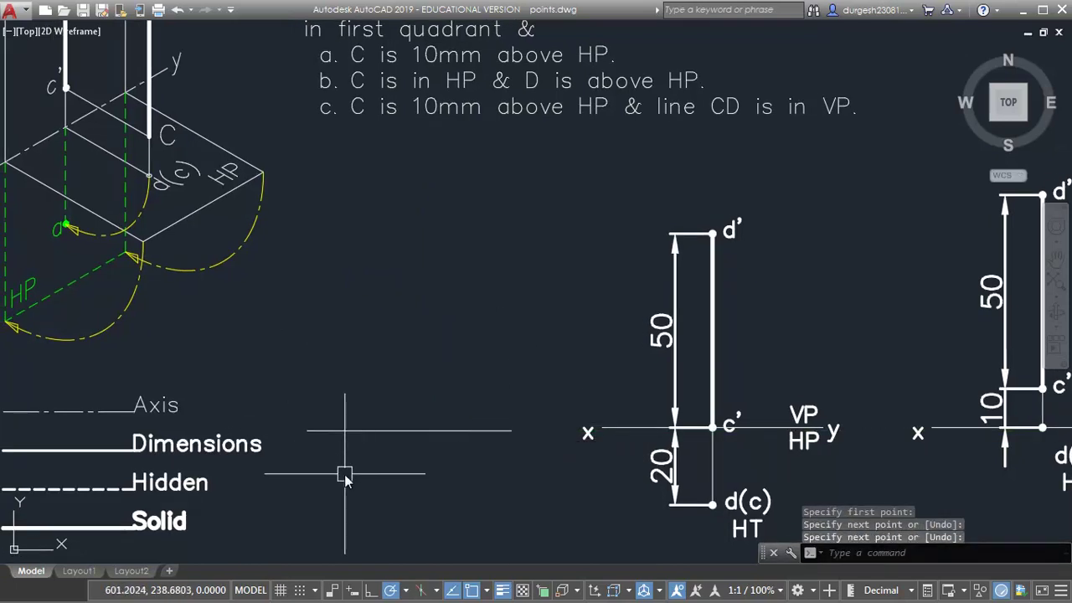
Place single-line text "x" with a height of 4 at the left end of the reference line.
middle_click_drag(371, 462, 373, 465)
type("dt")
key("Return")
left_click(289, 443)
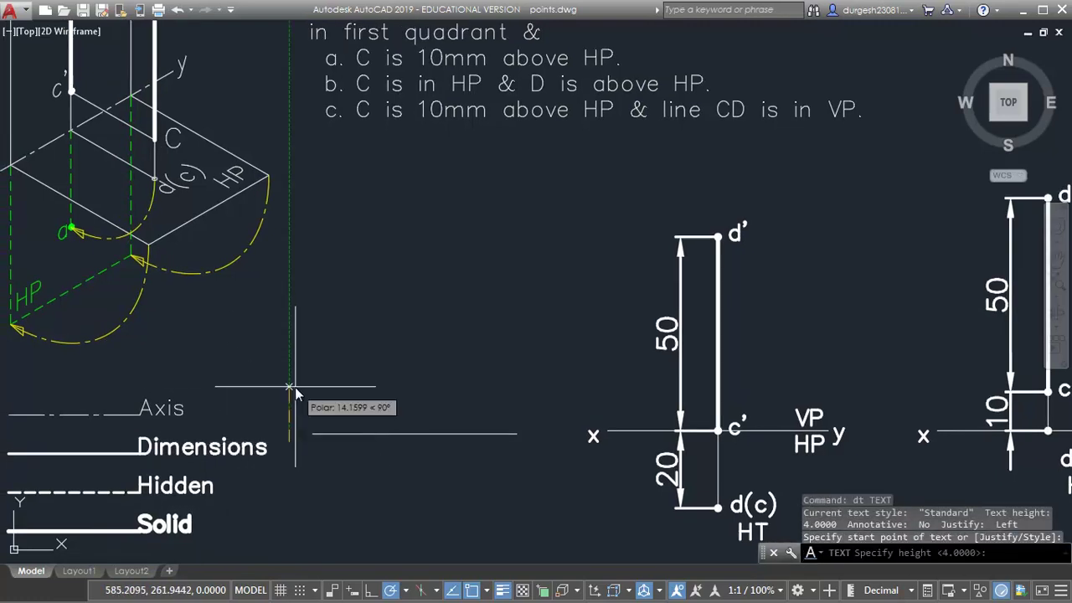
type("4")
key("Return")
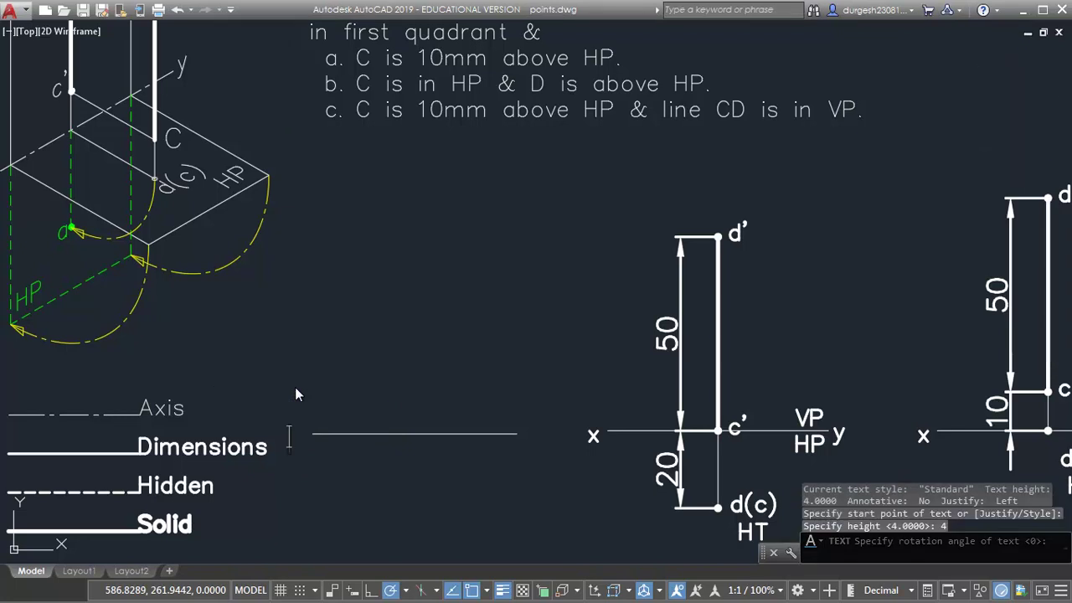
type("q")
key("BackSpace")
type("x")
Add the label "y" at the right end of the reference line and "VP" above the line near that end.
left_click(528, 434)
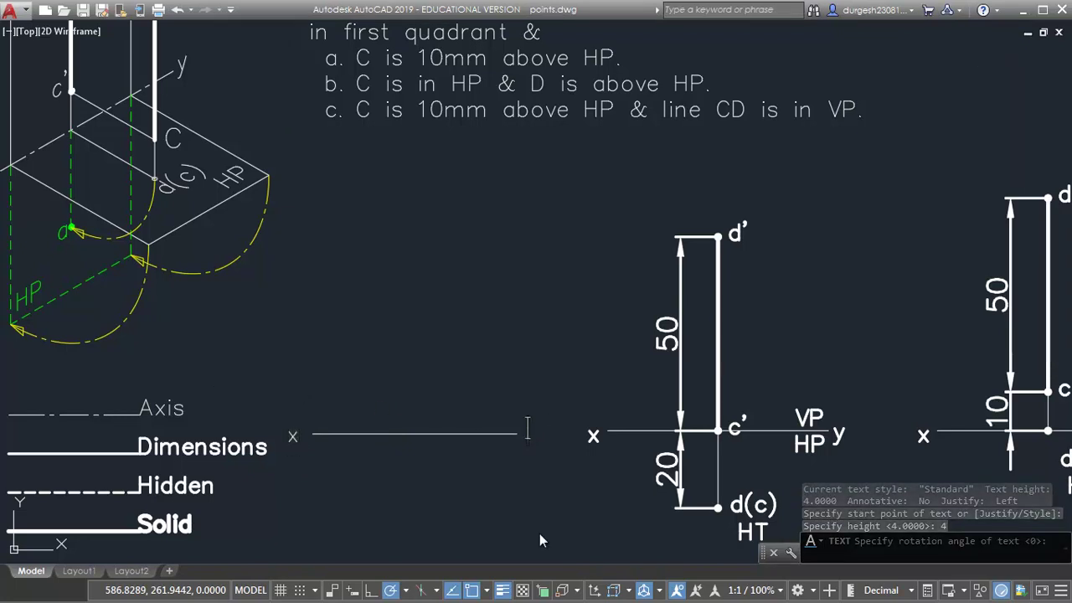
type("y")
left_click(489, 419)
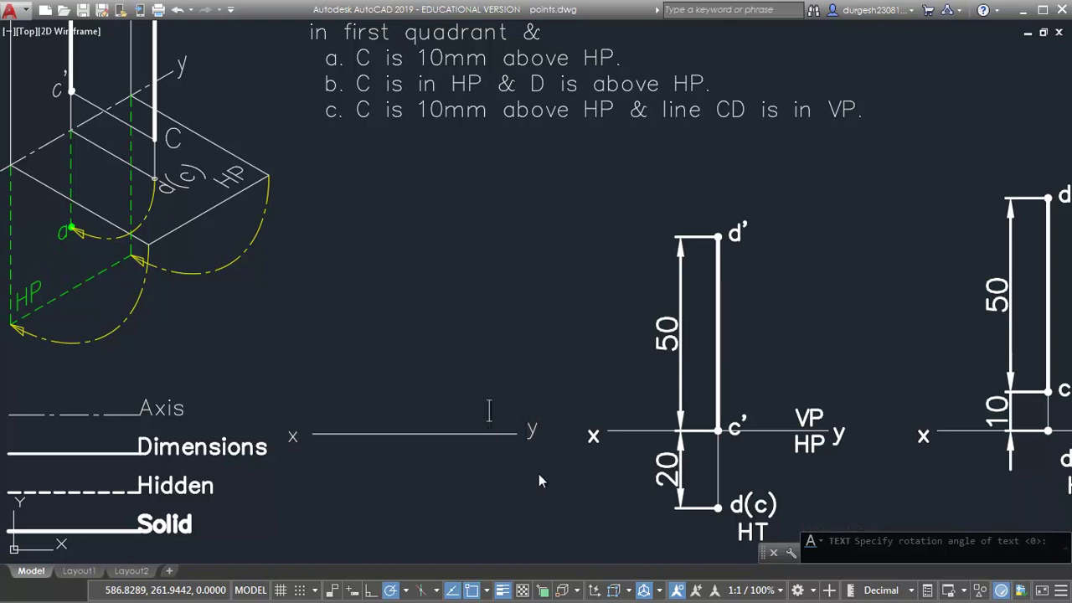
type("VP")
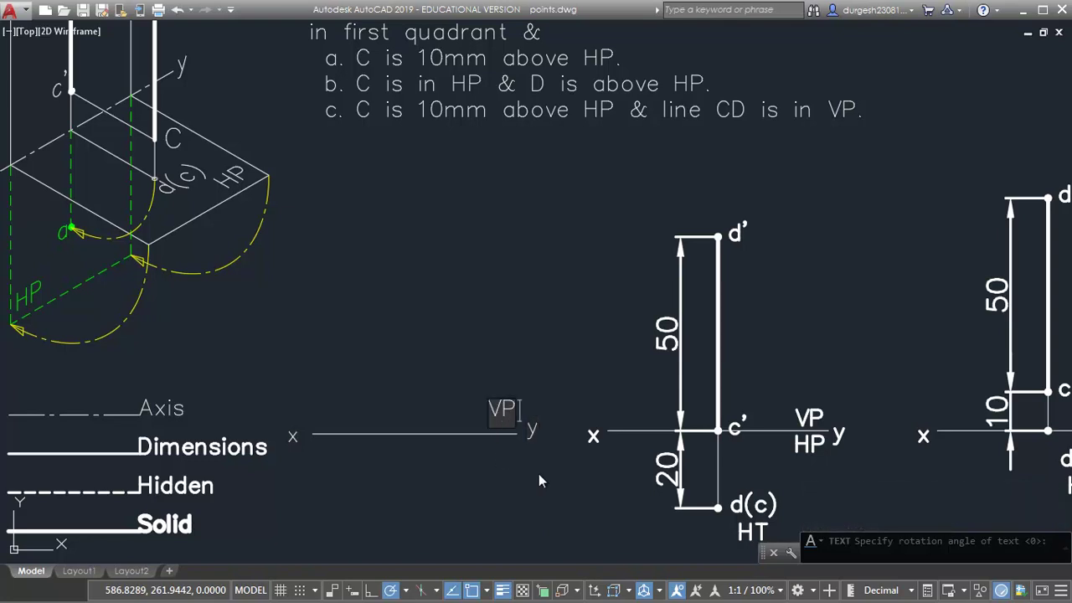
key("Escape")
Copy the VP label to just below the reference line and change the copy's text to "HP".
left_click(494, 409)
key("ctrl+c")
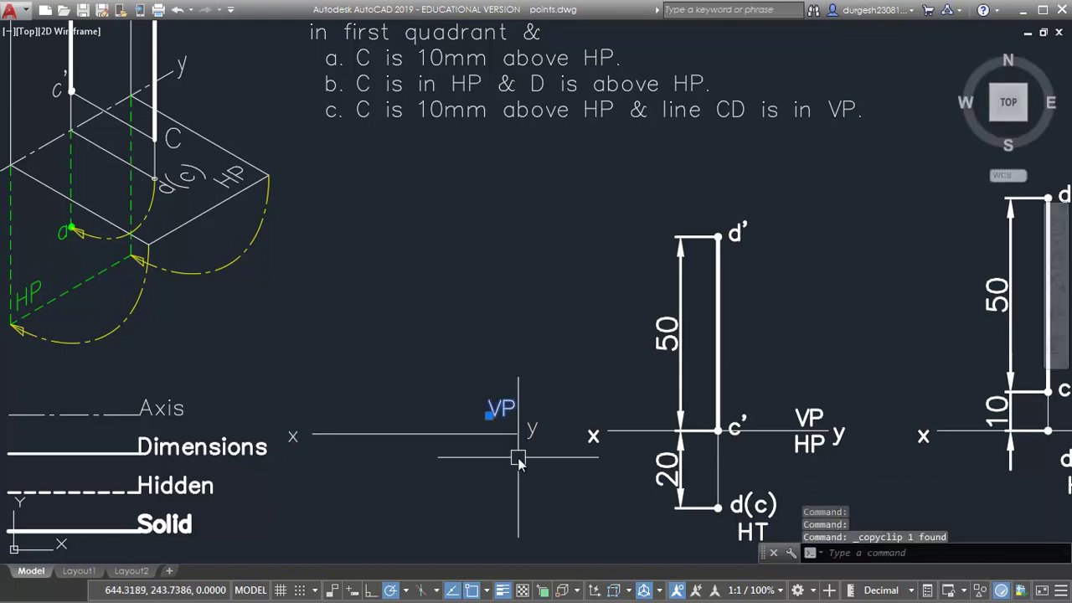
key("ctrl+v")
left_click(503, 457)
double_click(504, 455)
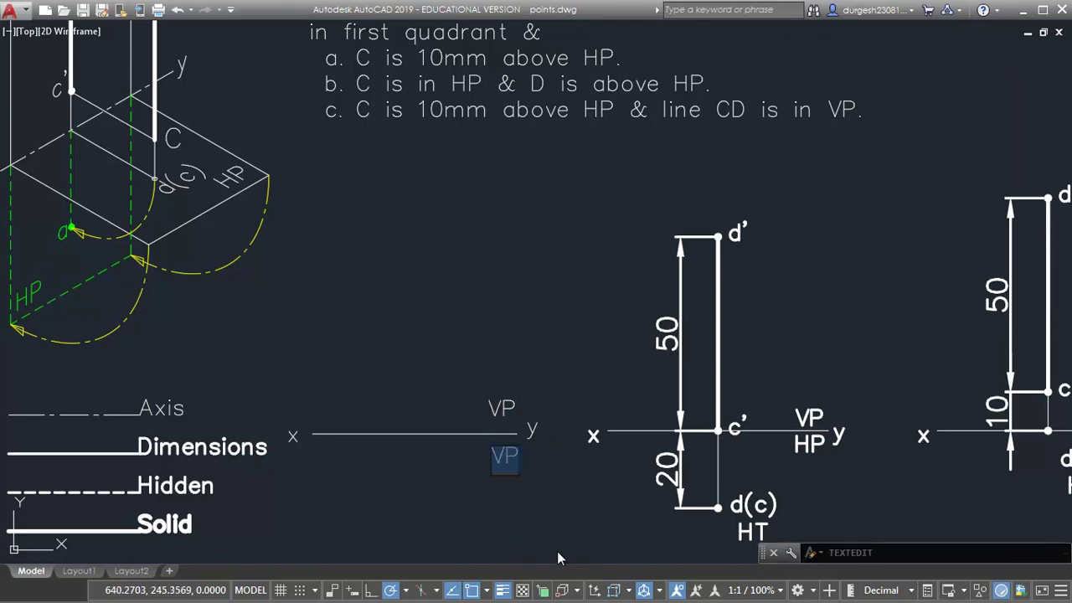
type("HP")
key("Escape")
key("Escape")
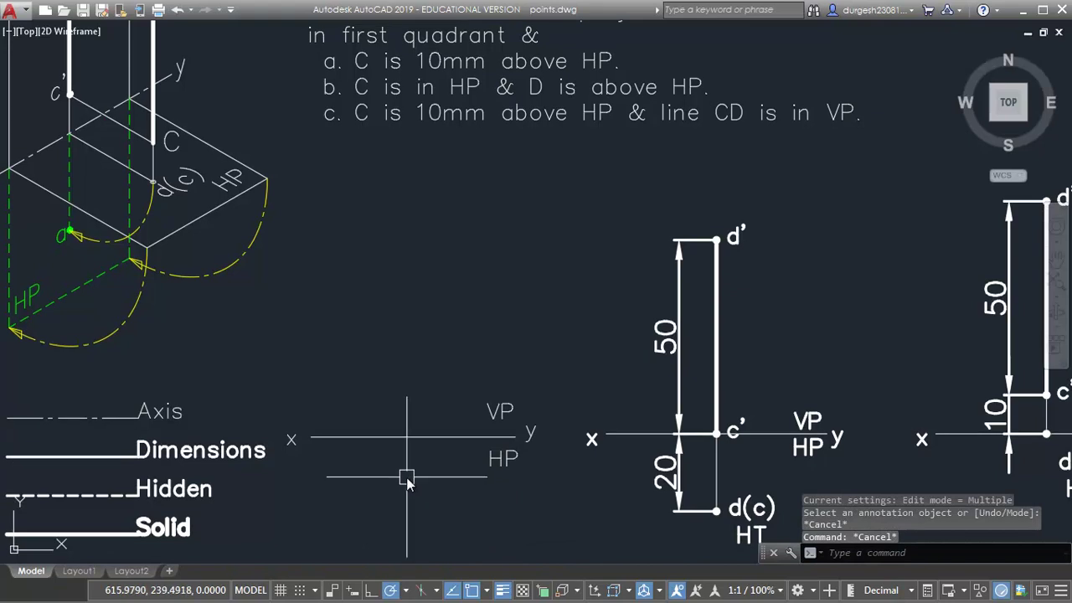
Offset the xy reference line 10 mm upward to mark the height of point C above HP.
middle_click_drag(407, 478, 431, 502)
mouse_move(428, 60)
middle_mouse_down()
mouse_move(402, 98)
mouse_move(398, 128)
mouse_move(312, 143)
middle_mouse_up()
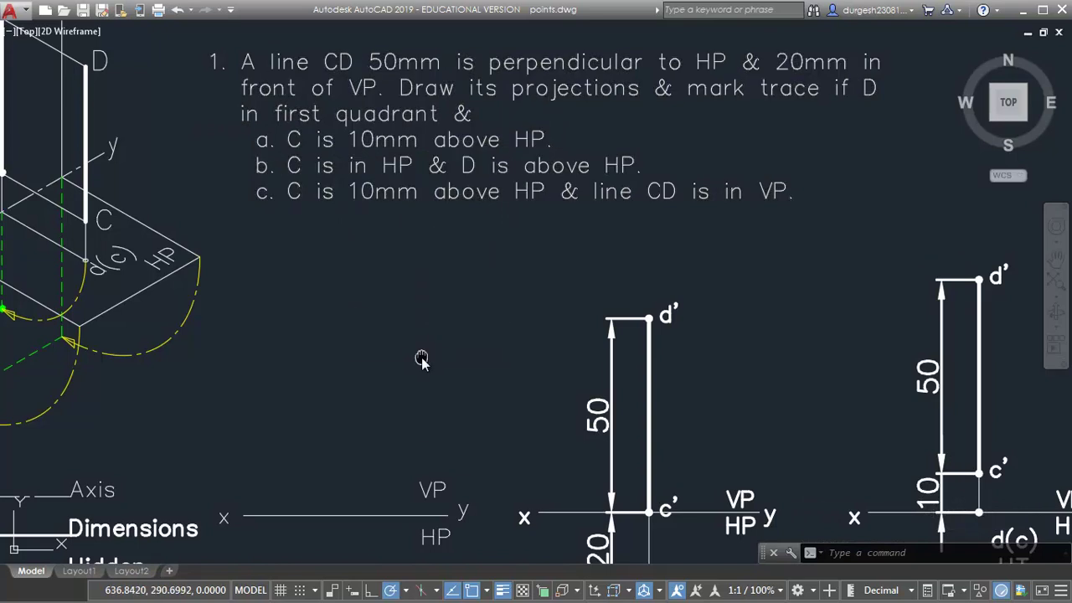
middle_click_drag(419, 357, 421, 357)
type("c")
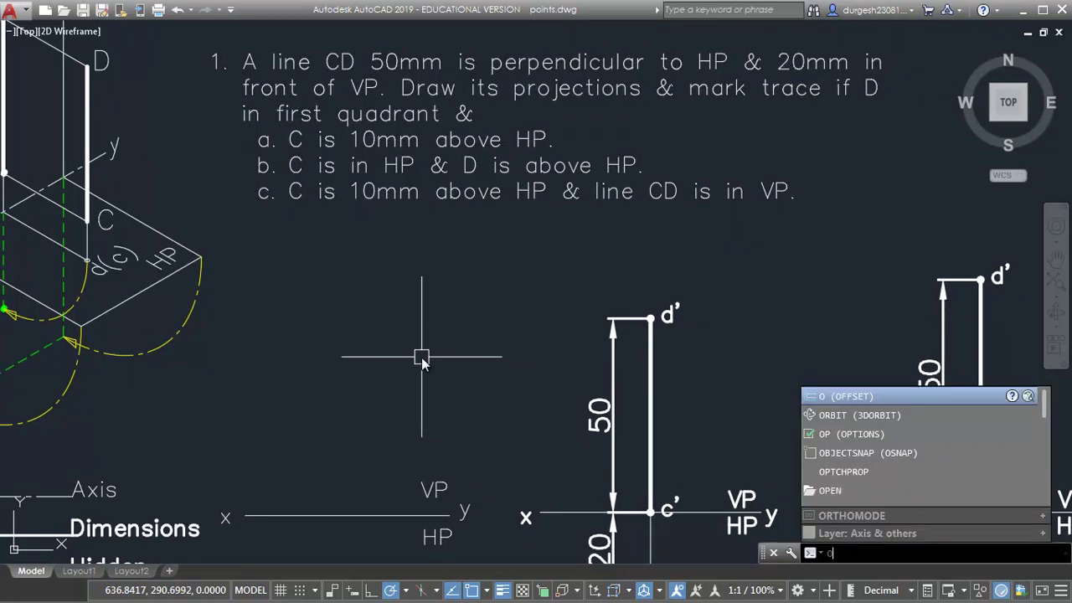
key("Return")
type("10")
key("Return")
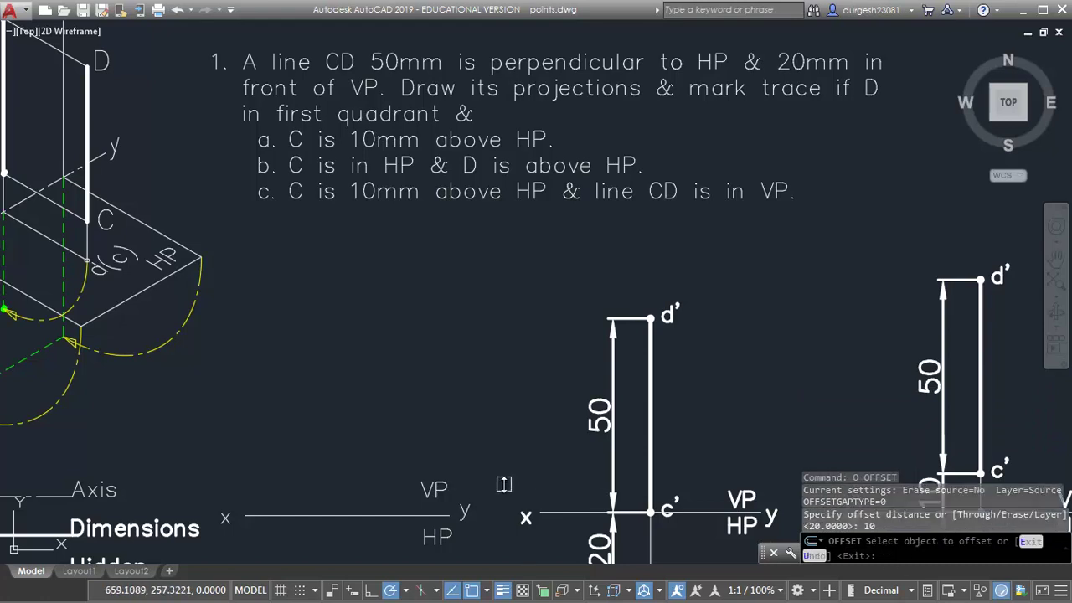
left_click(335, 515)
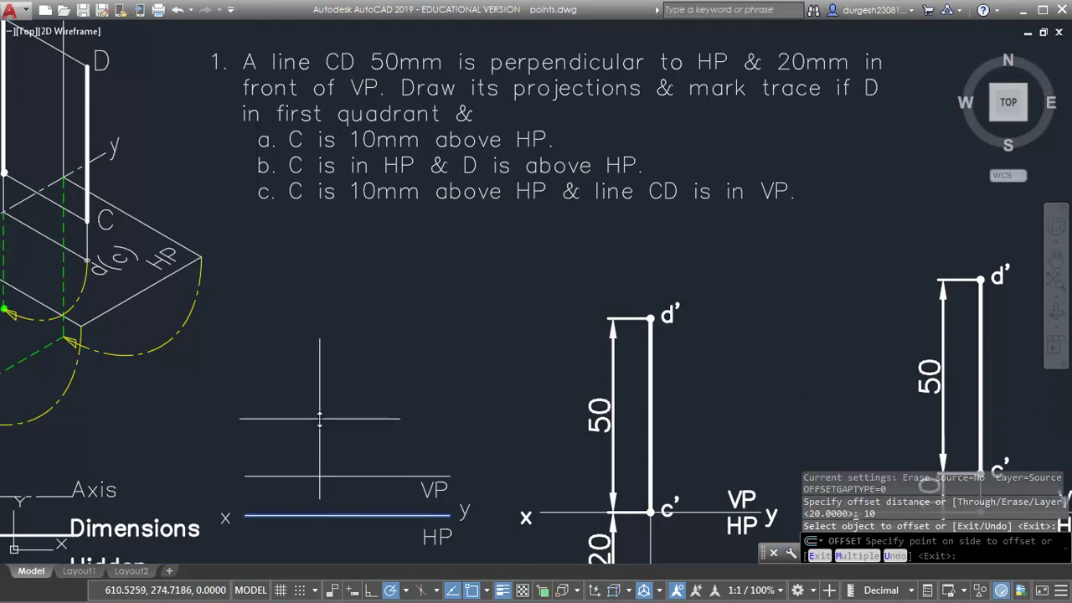
left_click(319, 419)
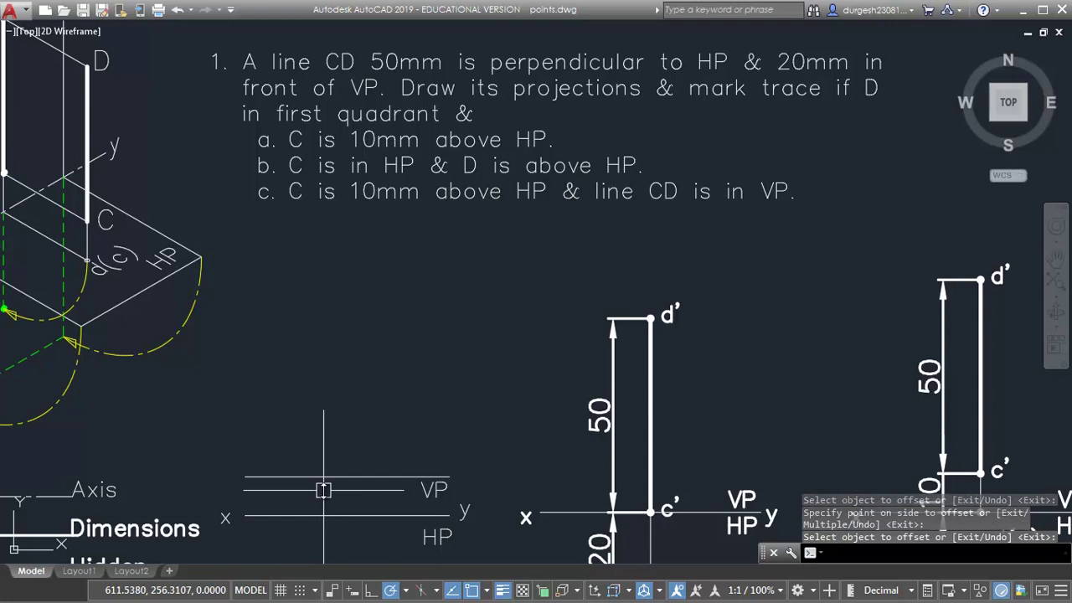
Draw a vertical line from the xy line up to the 10 mm offset line and continue it 50 mm upward as the front view.
type("l")
key("Return")
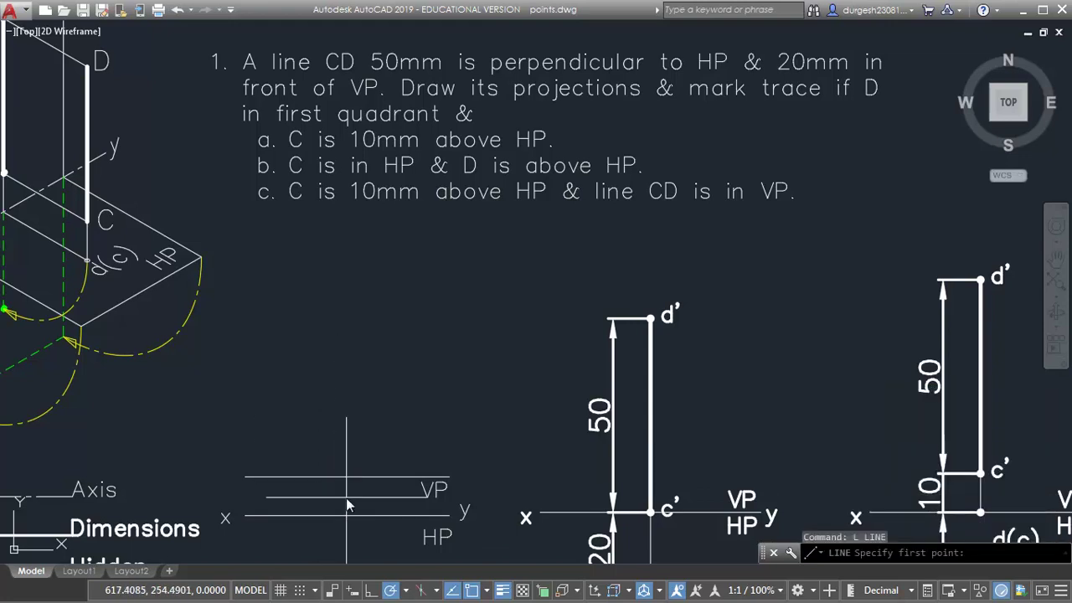
left_click(343, 523)
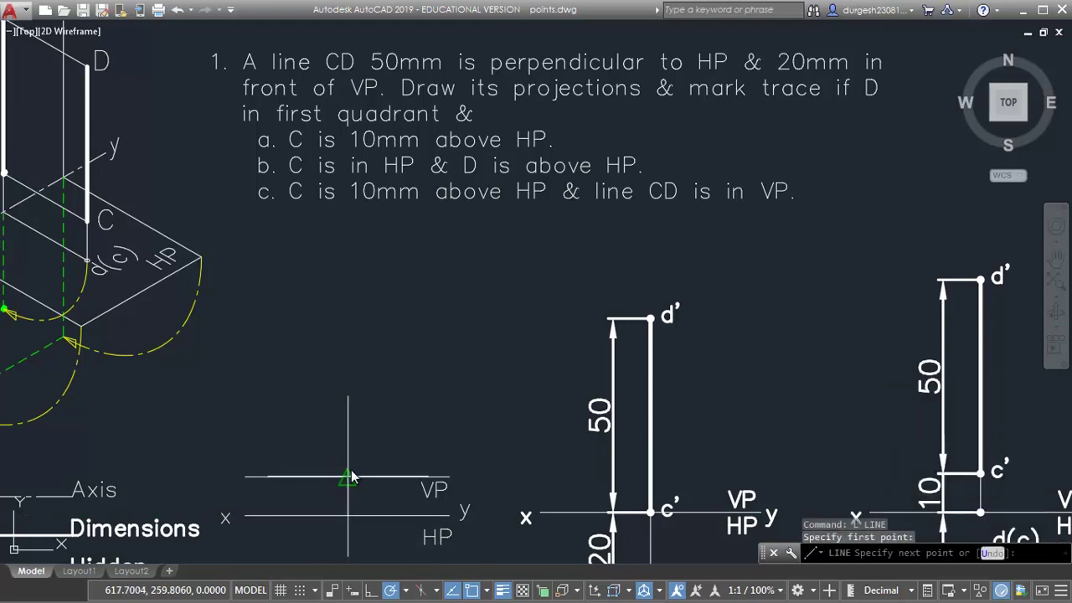
left_click(348, 477)
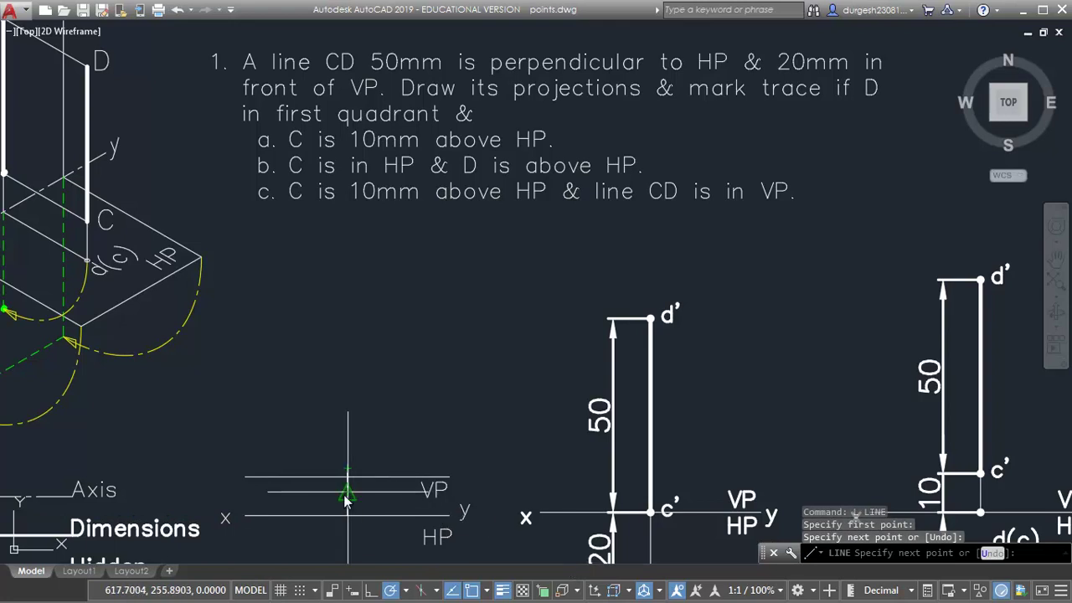
type("u")
key("Return")
left_click(348, 478)
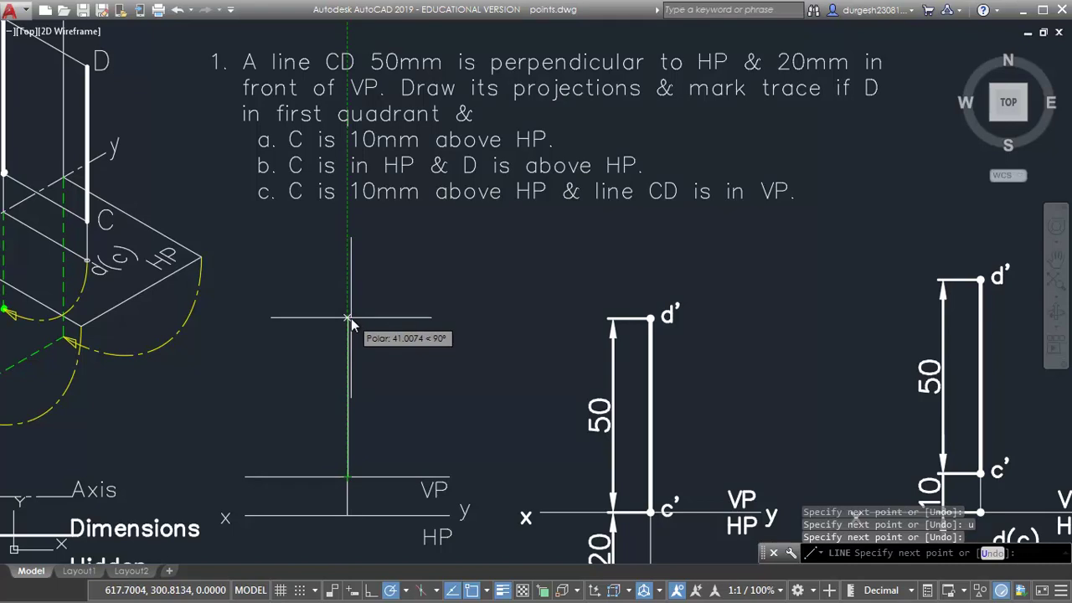
type("50")
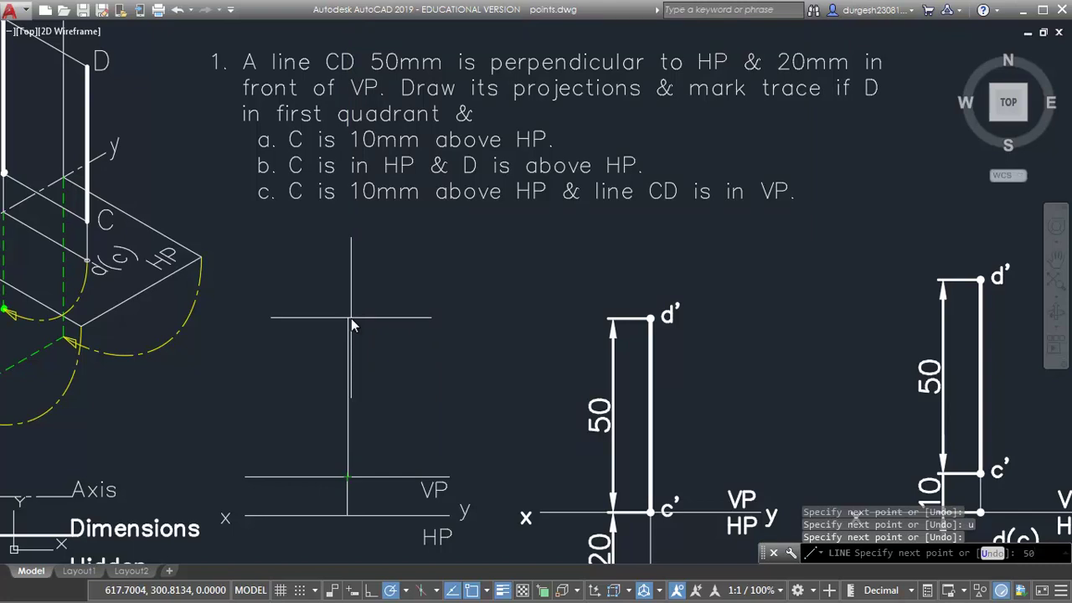
key("Return")
key("Return")
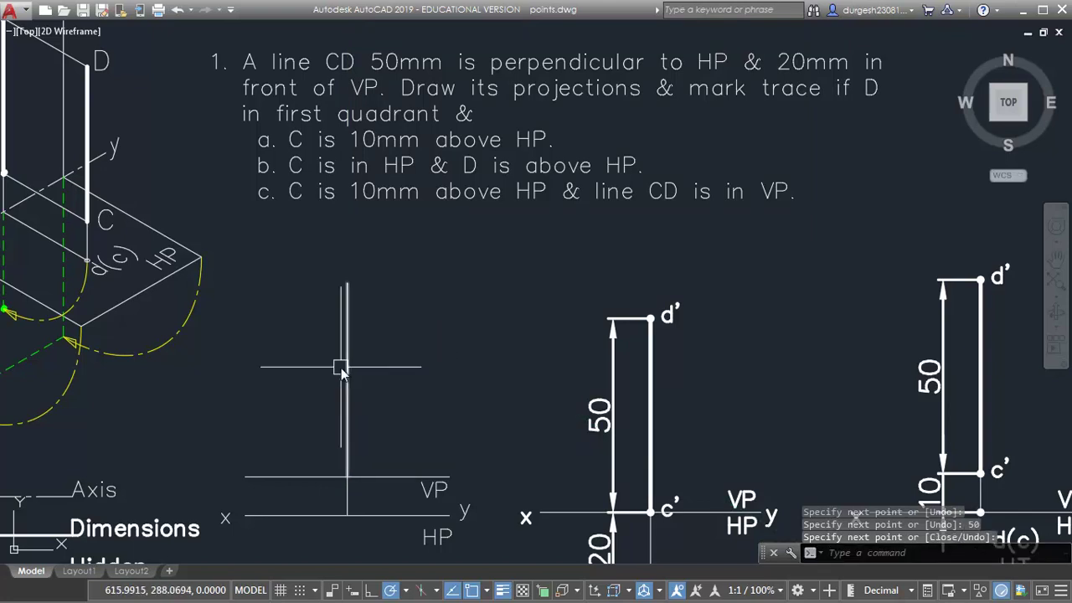
Erase the construction line offset 10 mm above the xy line.
left_click(347, 370)
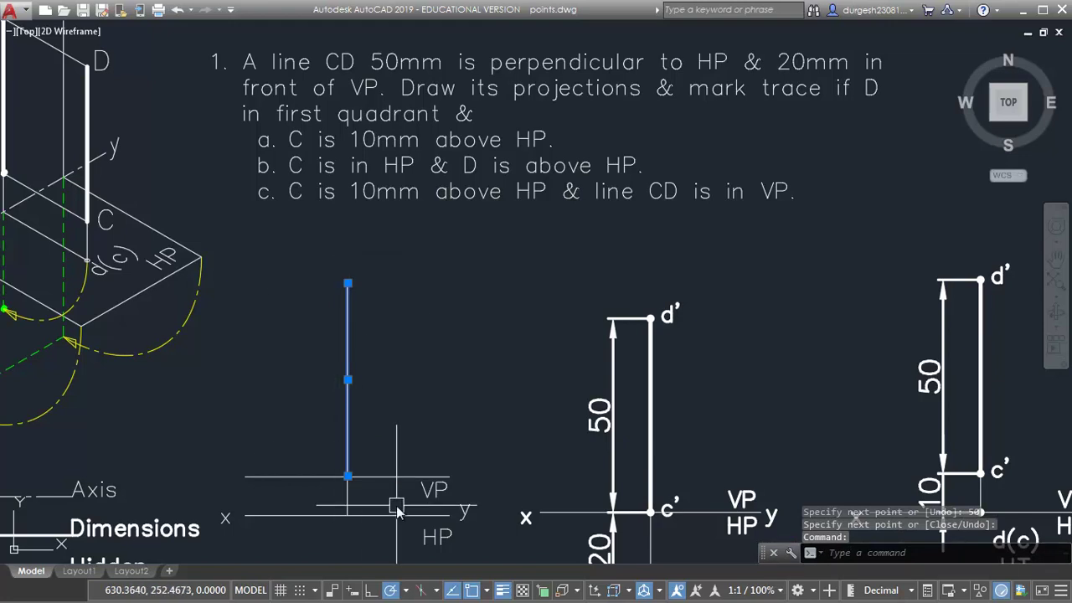
key("Escape")
left_click(386, 480)
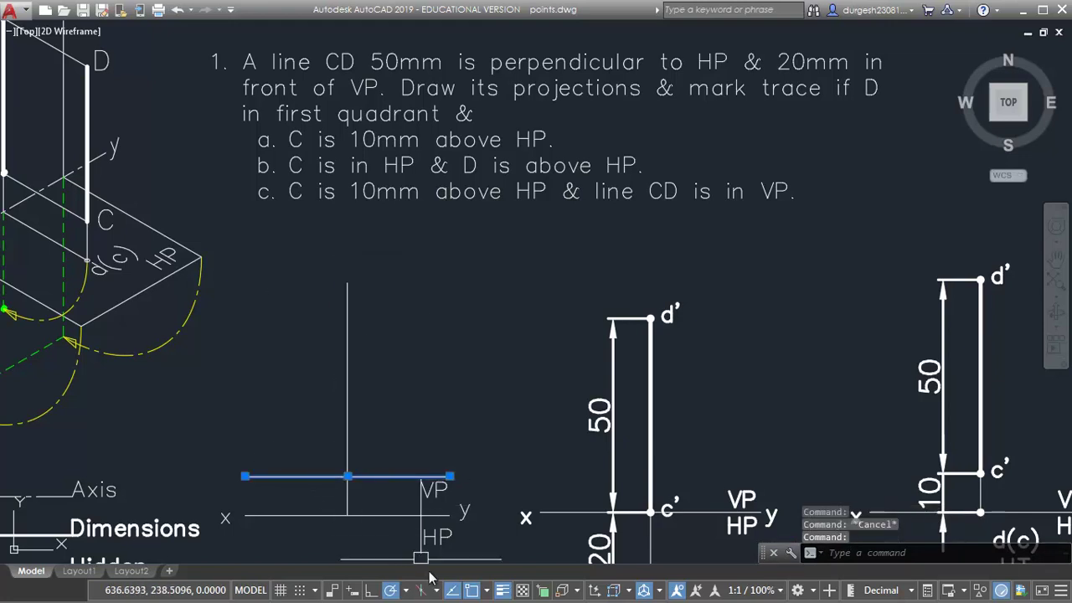
type("e")
key("Return")
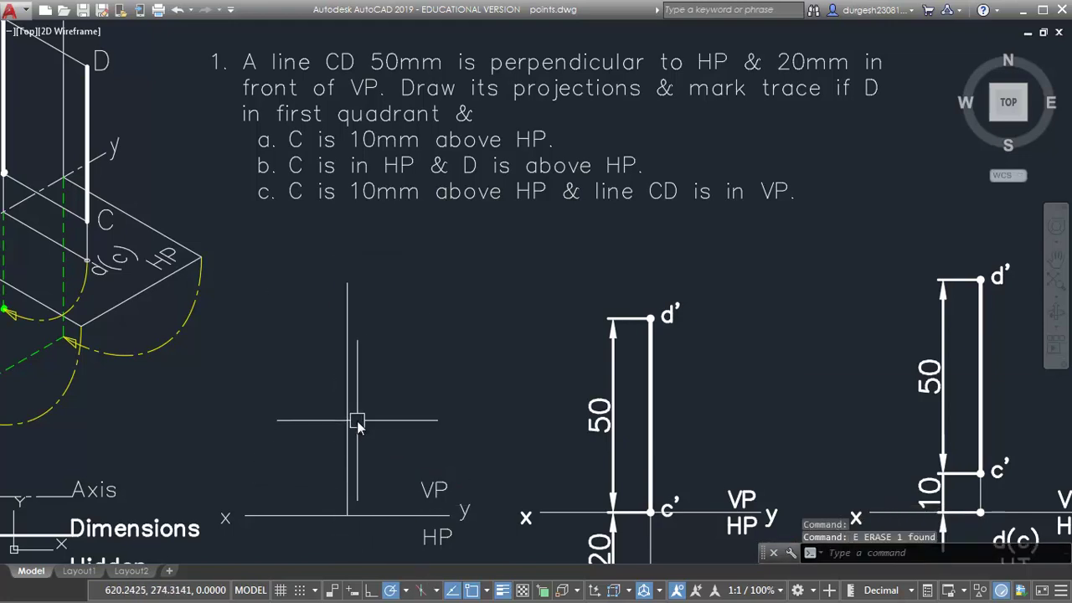
Draw circles of radius 0.5 at the upper and lower ends of the 50 mm vertical line.
left_click(349, 417)
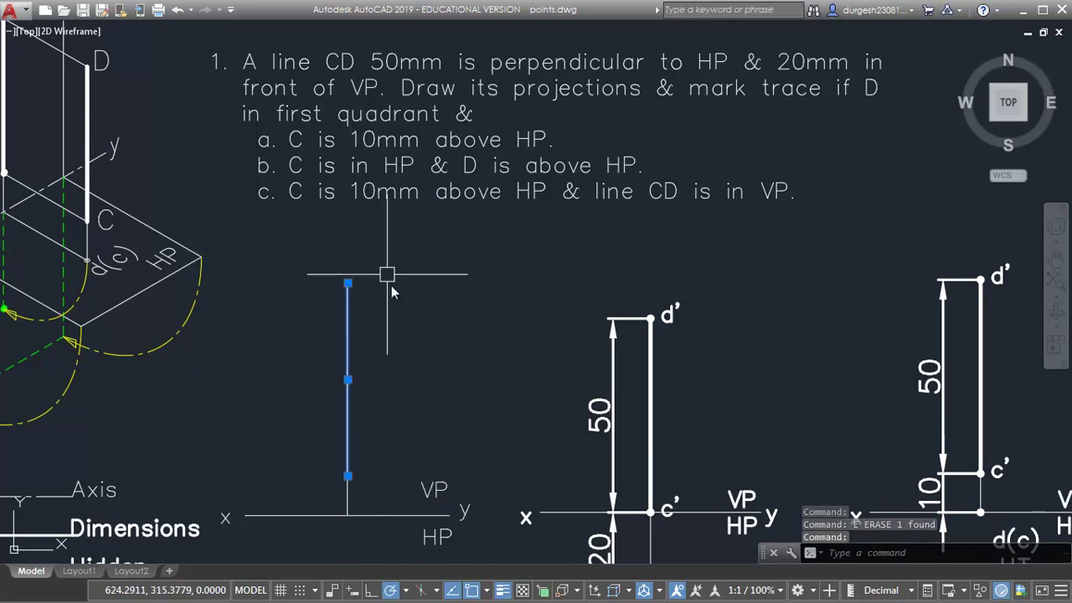
key("Escape")
type("c")
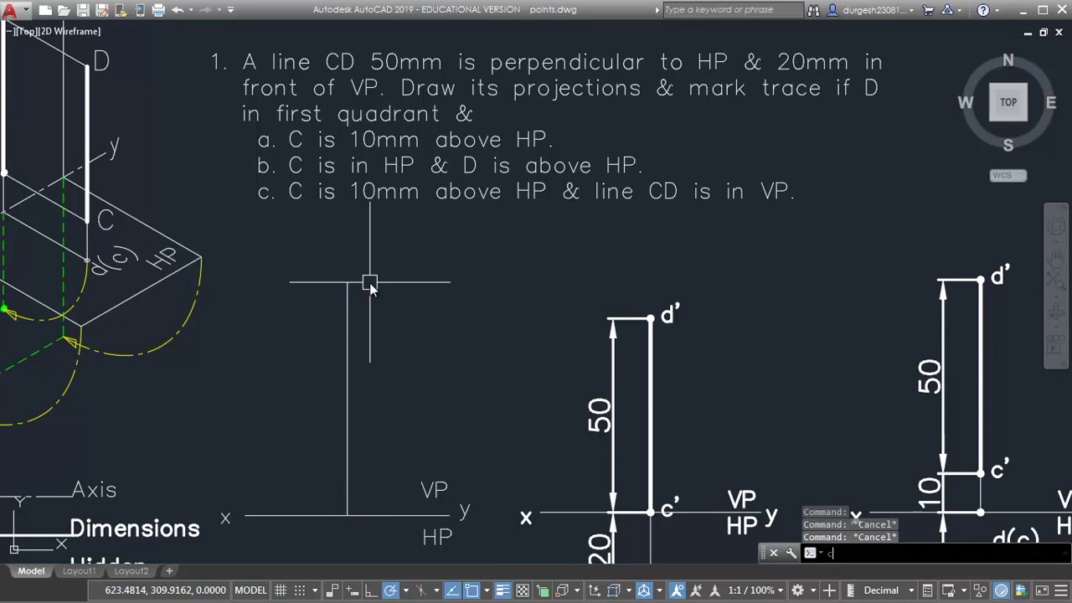
key("Return")
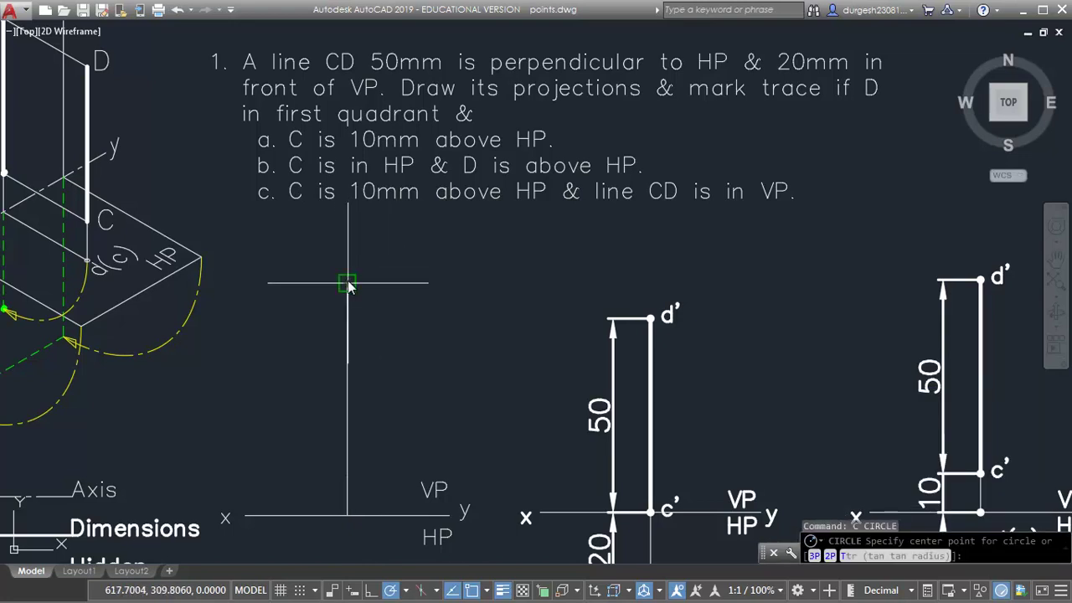
left_click(348, 282)
type(".5")
key("Return")
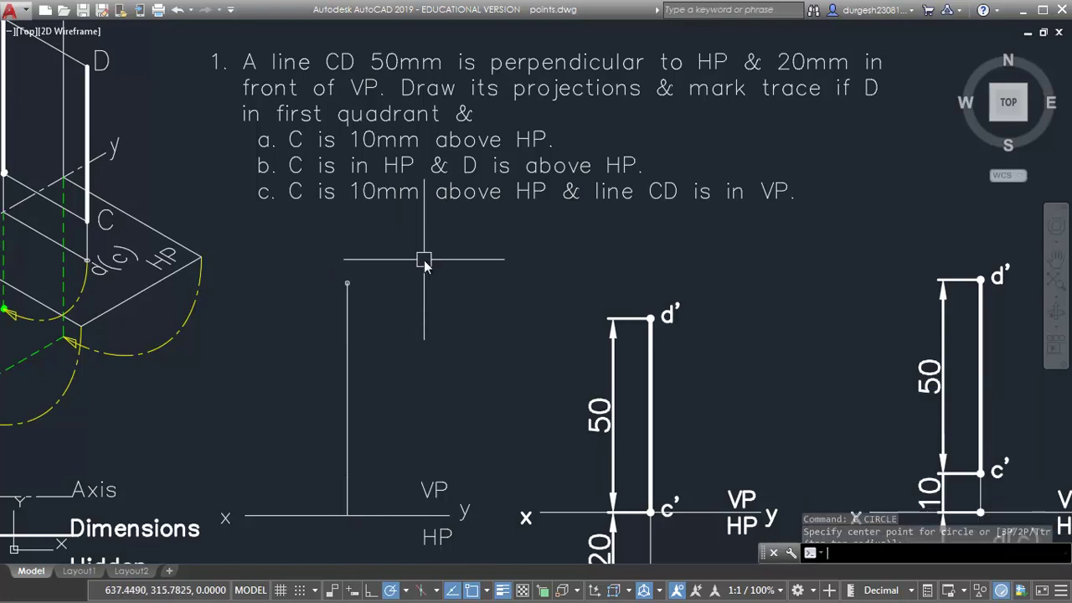
key("Return")
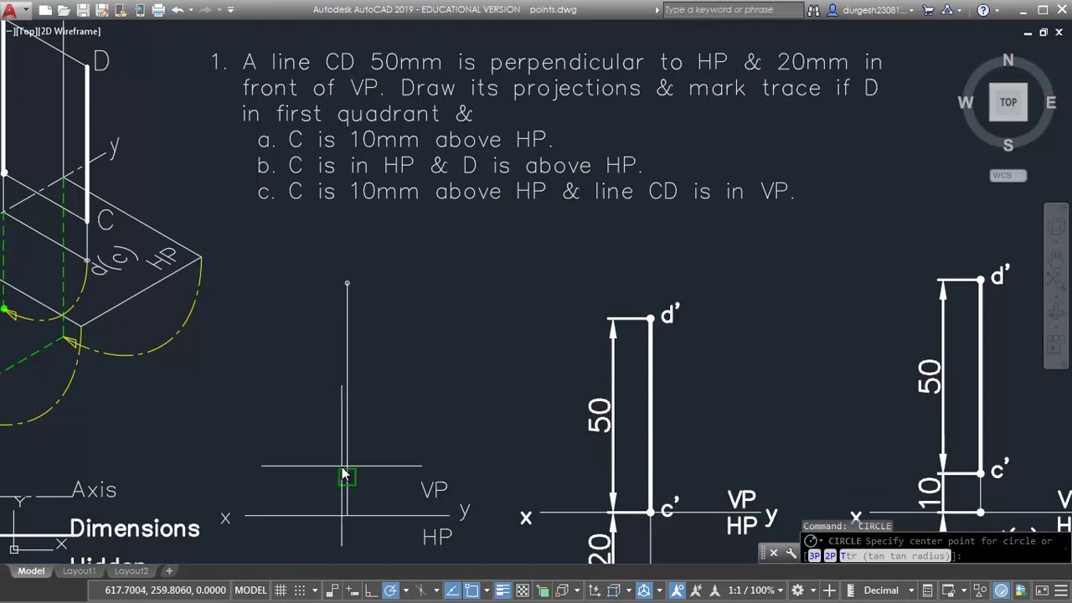
left_click(347, 476)
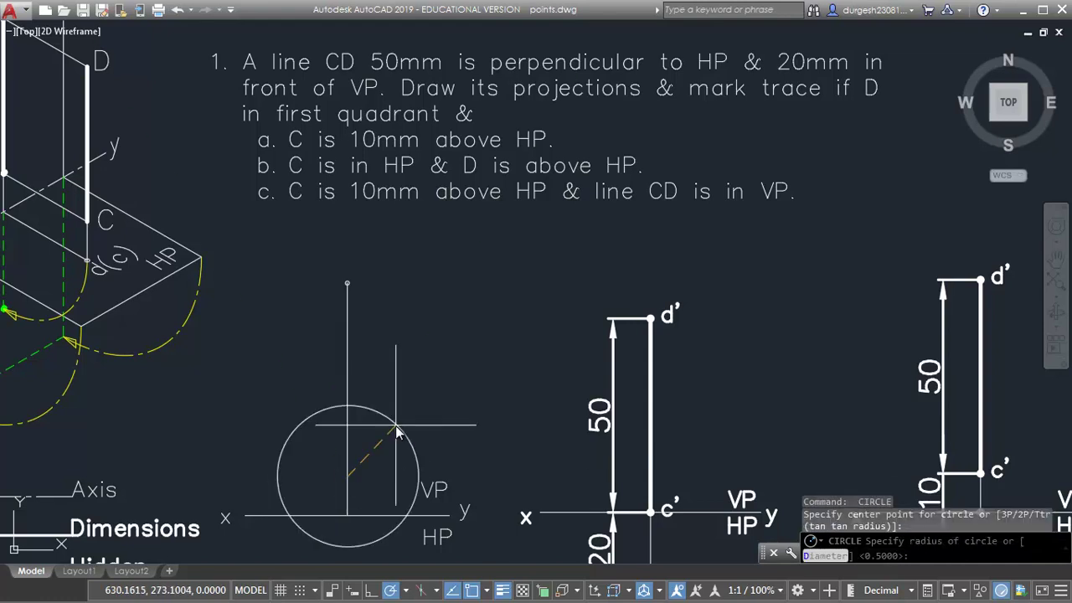
type(".5")
key("Return")
Match the properties of the Solid sample line onto the 50 mm line and its two end circles.
middle_click_drag(365, 432, 429, 379)
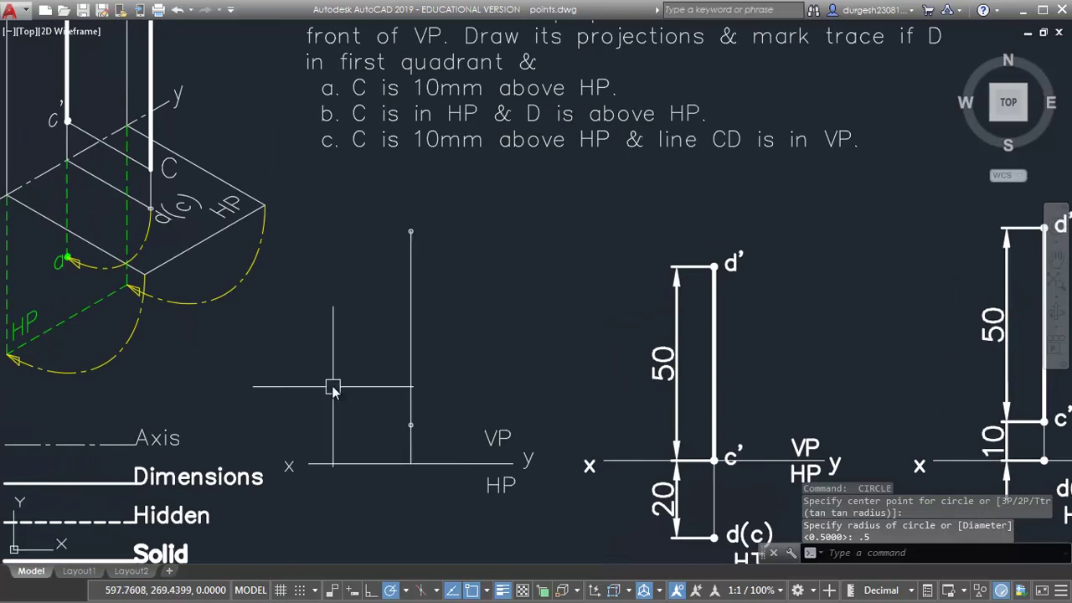
middle_click_drag(281, 507, 305, 470)
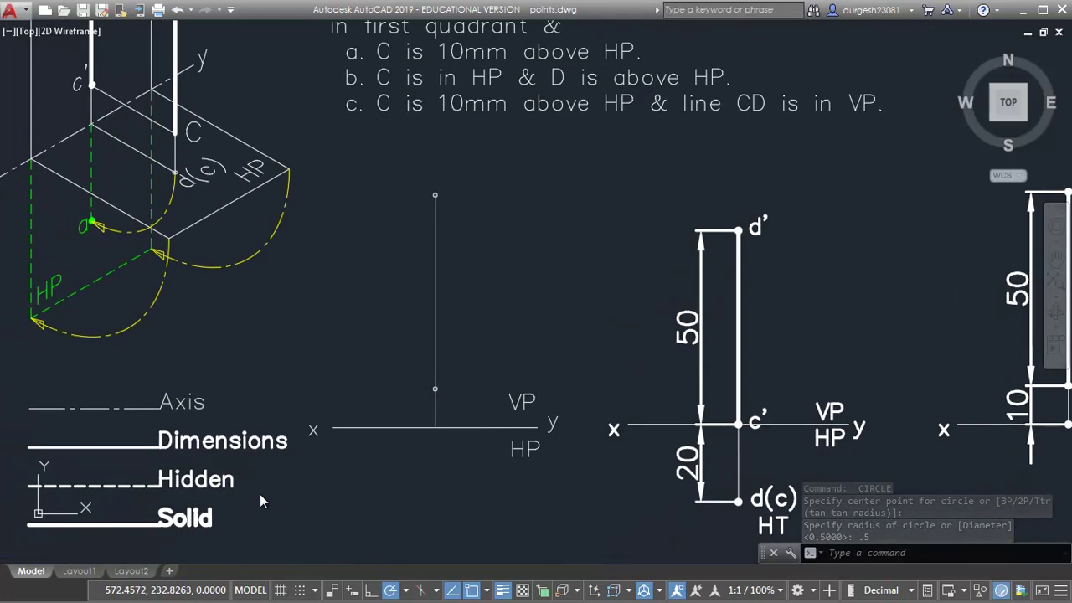
type("MA")
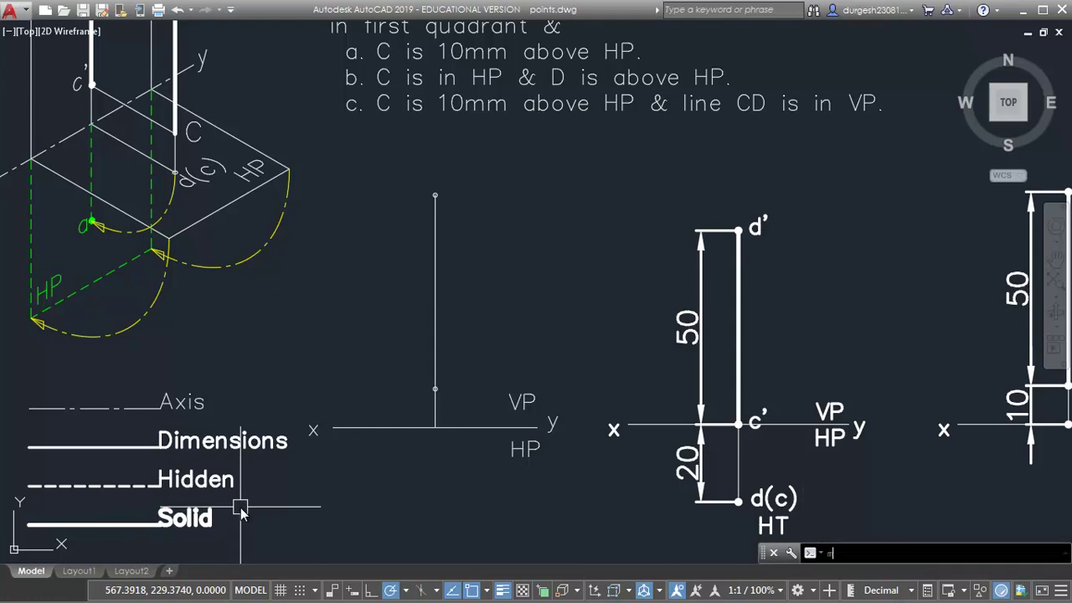
key("Return")
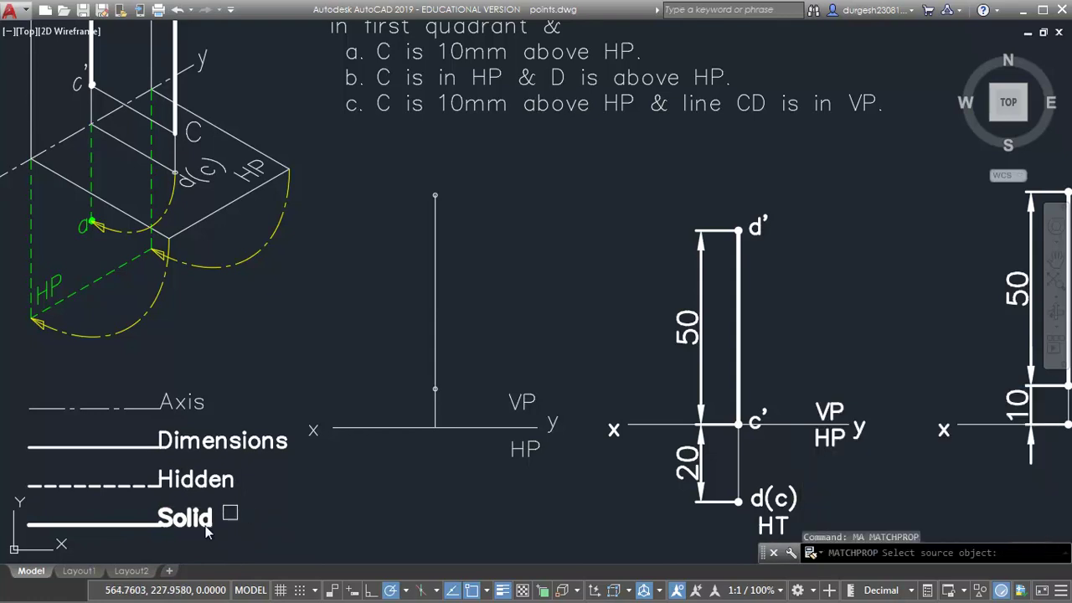
left_click(126, 524)
left_click(413, 166)
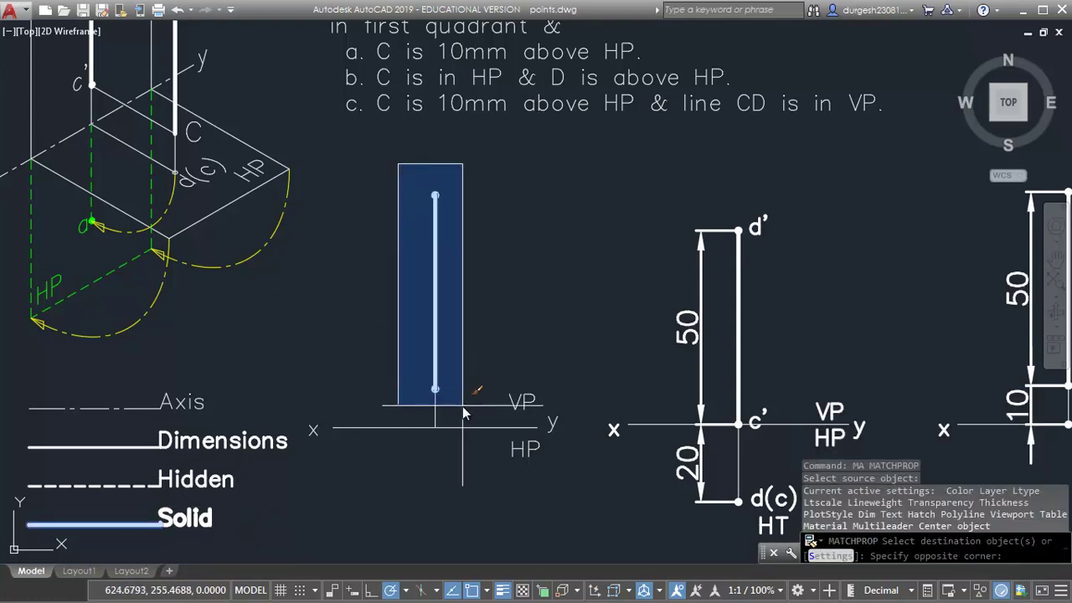
left_click(462, 408)
key("Return")
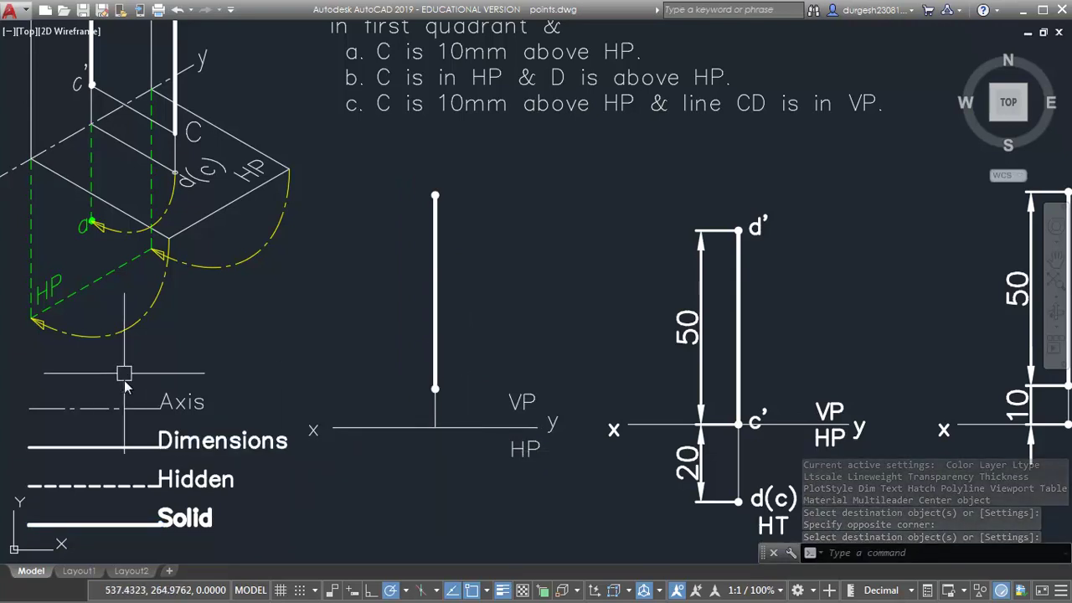
Offset the xy reference line 20 mm downward to mark the line's distance in front of VP.
middle_click_drag(493, 440, 465, 471)
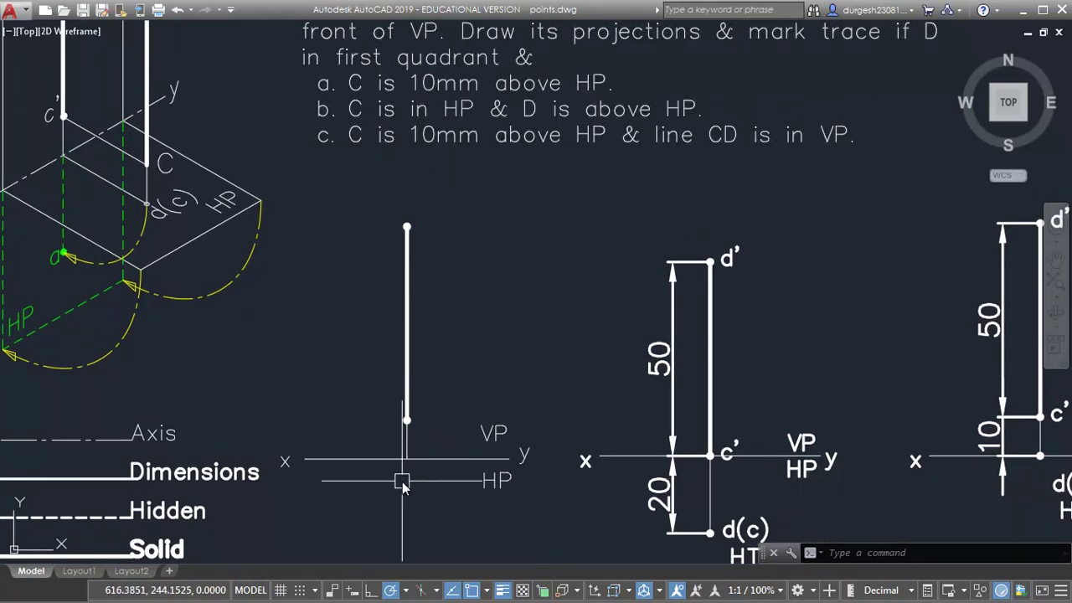
middle_click_drag(514, 221, 473, 301)
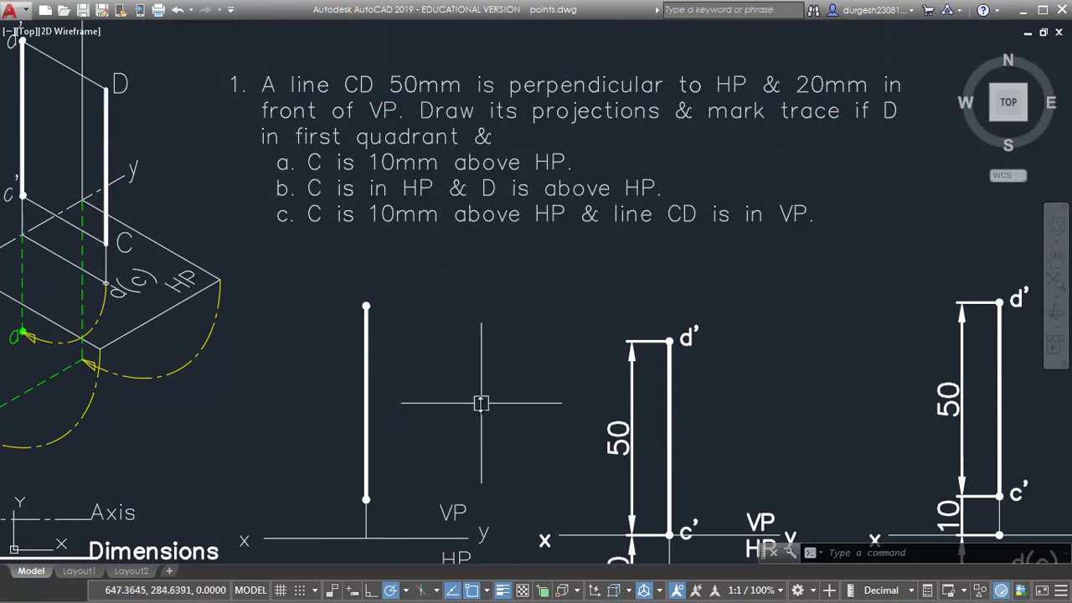
middle_click_drag(467, 416, 463, 312)
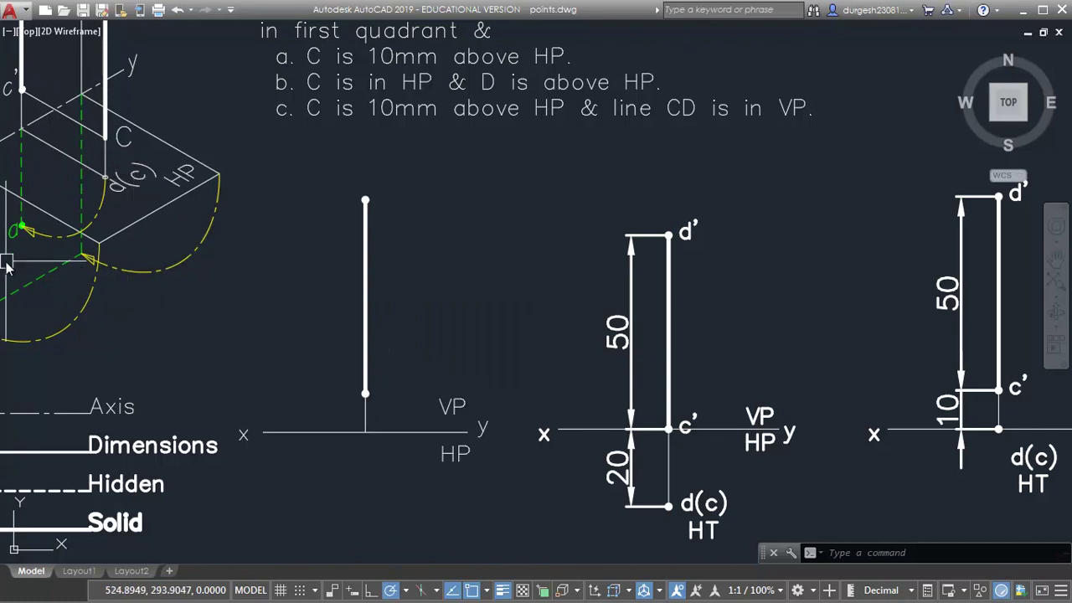
middle_click_drag(338, 335, 372, 359)
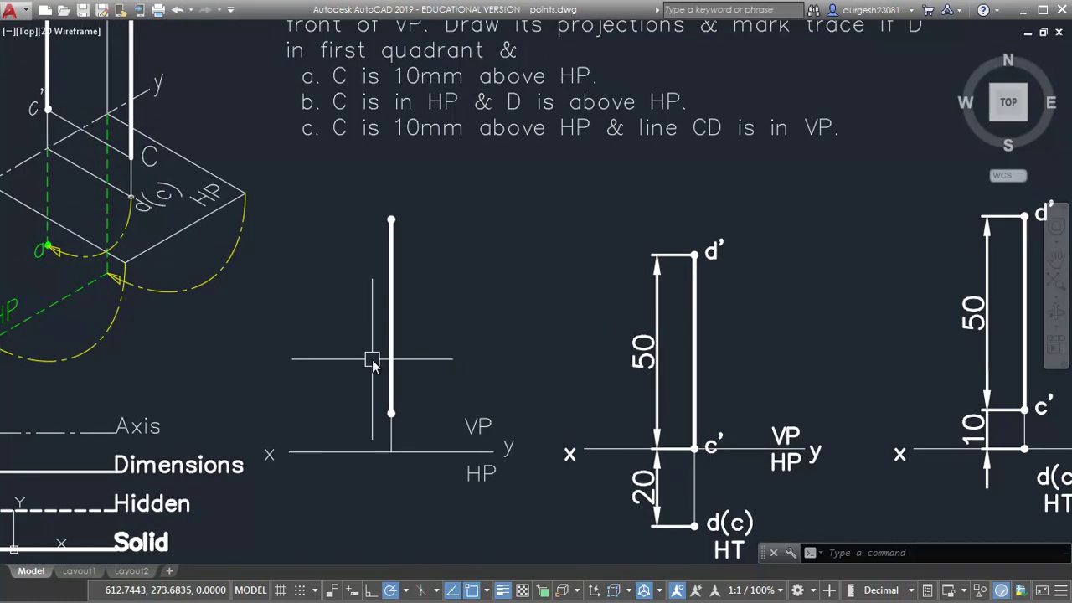
type("o")
key("Return")
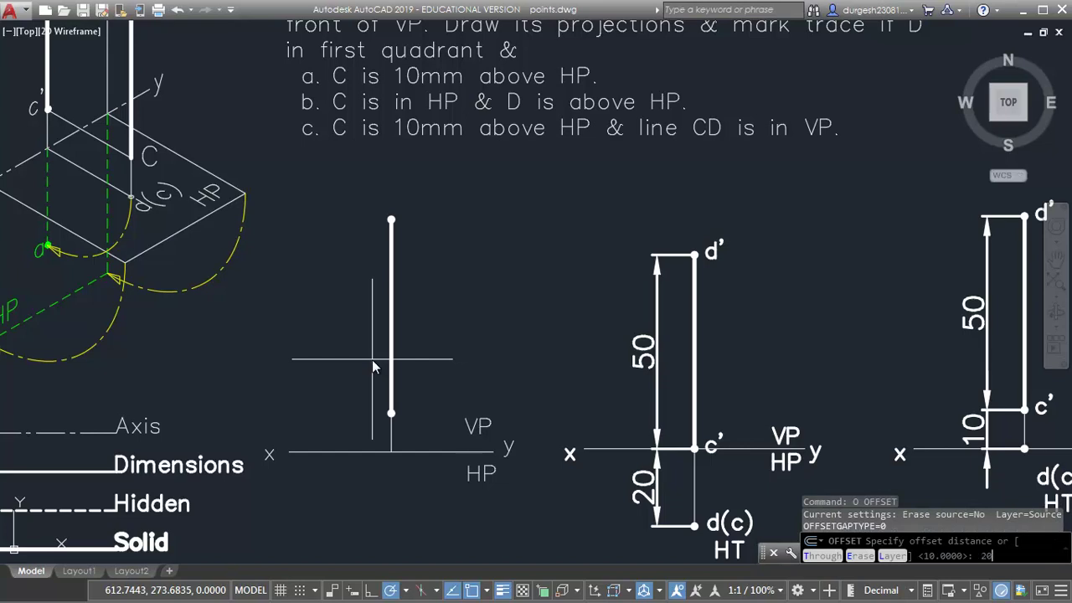
type("20")
key("Return")
left_click(356, 452)
left_click(363, 495)
key("Return")
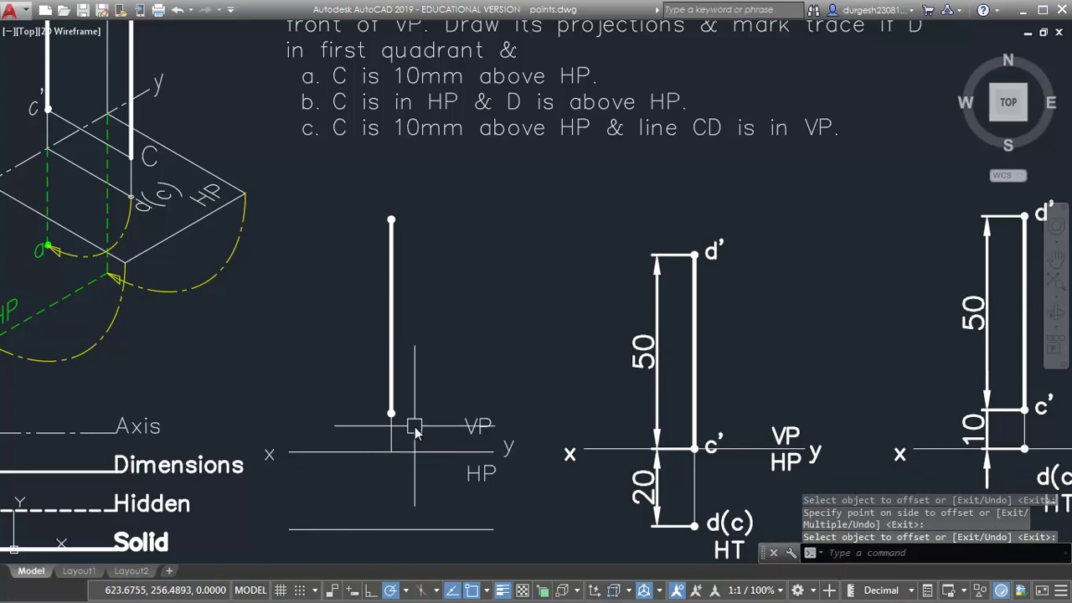
Extend the thin vertical projector below c' down to the 20 mm offset line.
type("e")
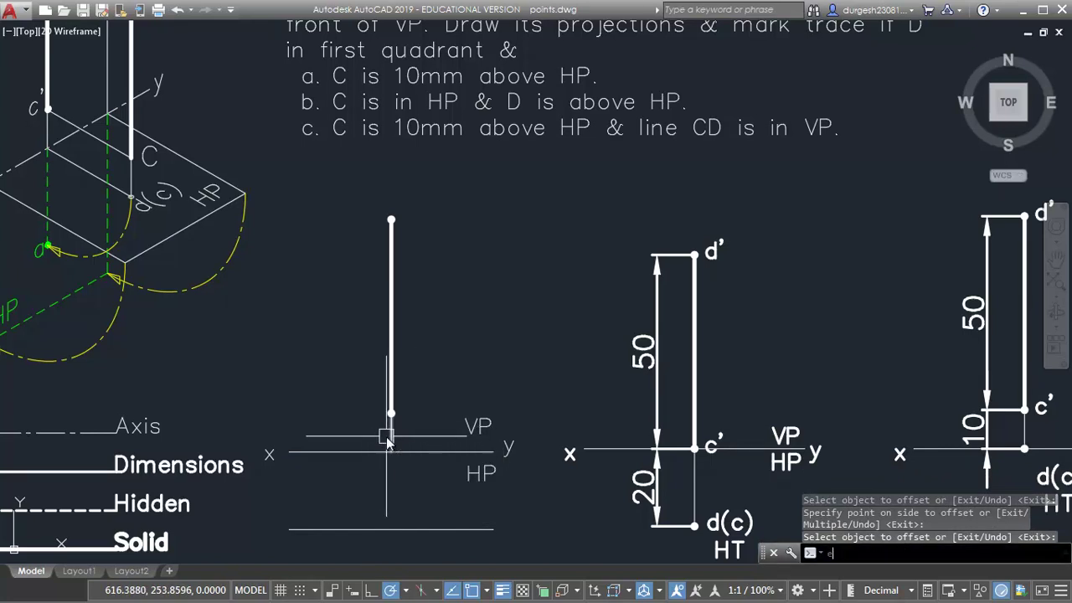
type("x")
key("Return")
key("Return")
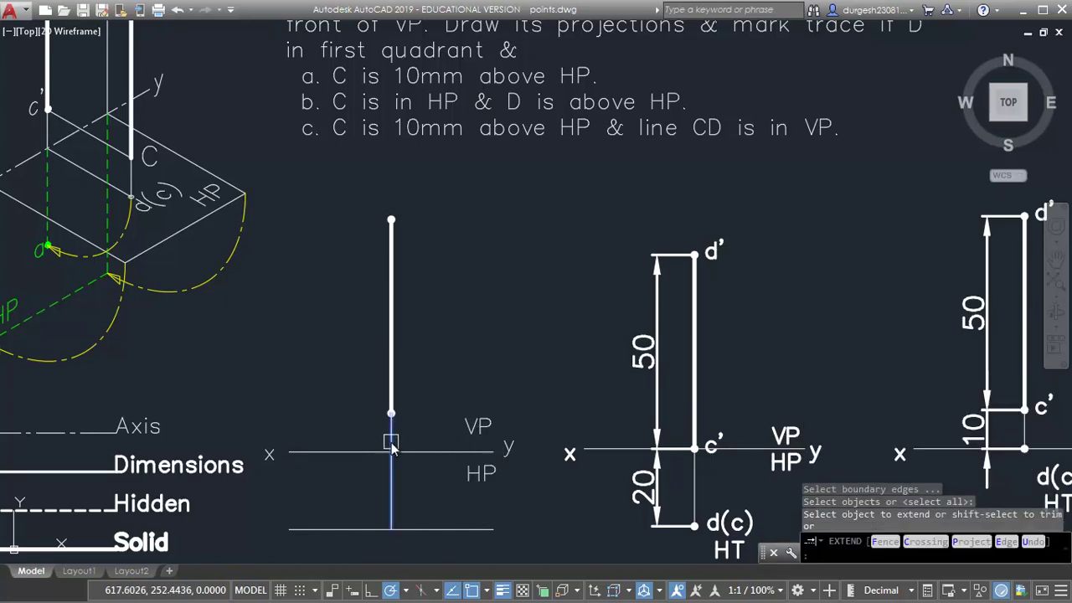
left_click(392, 446)
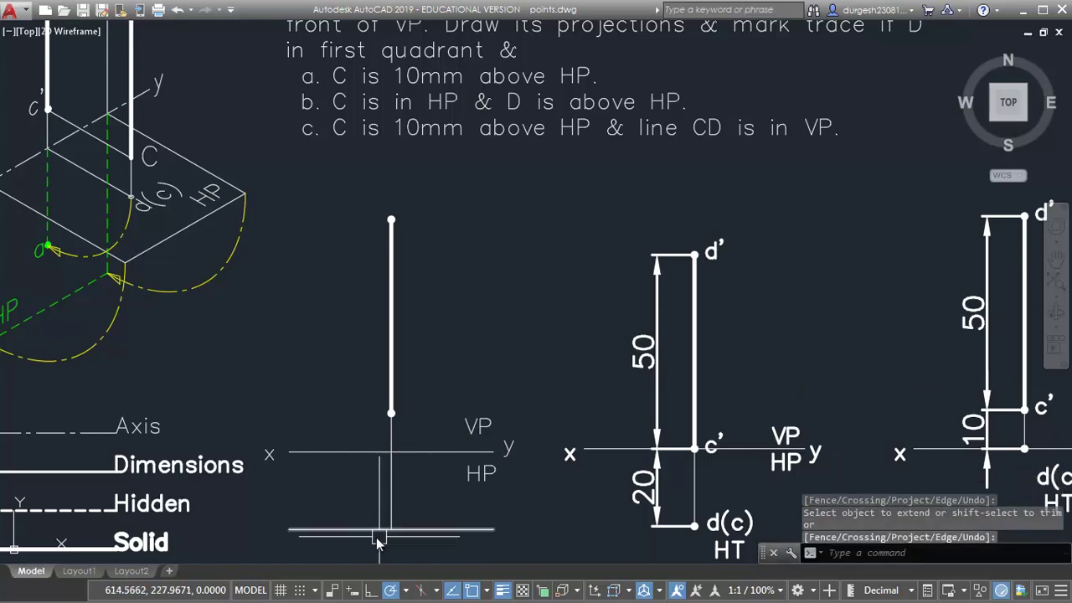
Erase the construction line offset 20 mm below the xy line.
left_click(429, 526)
left_click(415, 535)
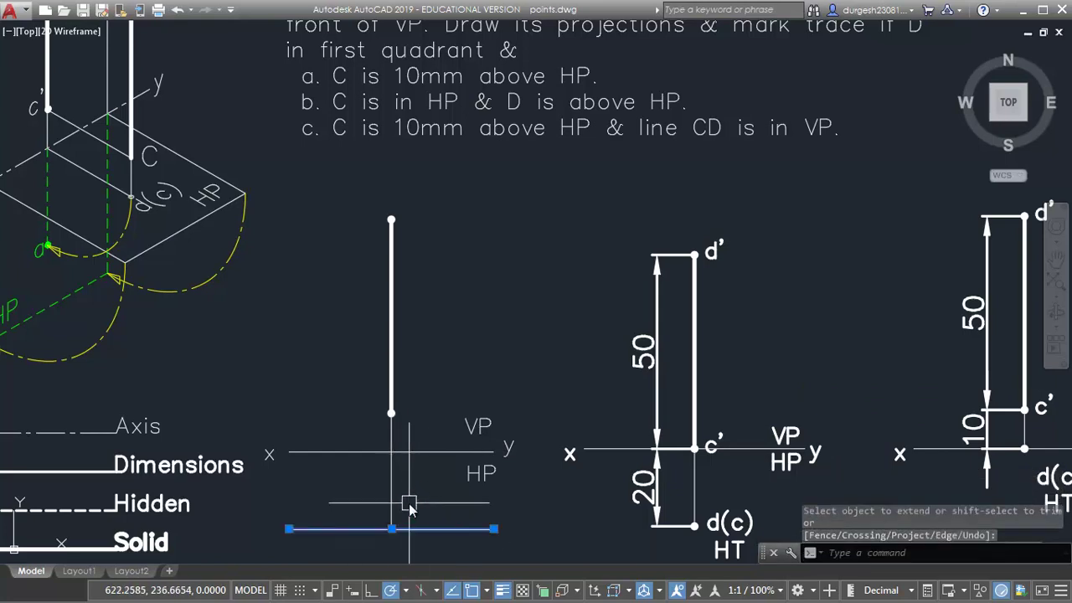
type("e")
key("Return")
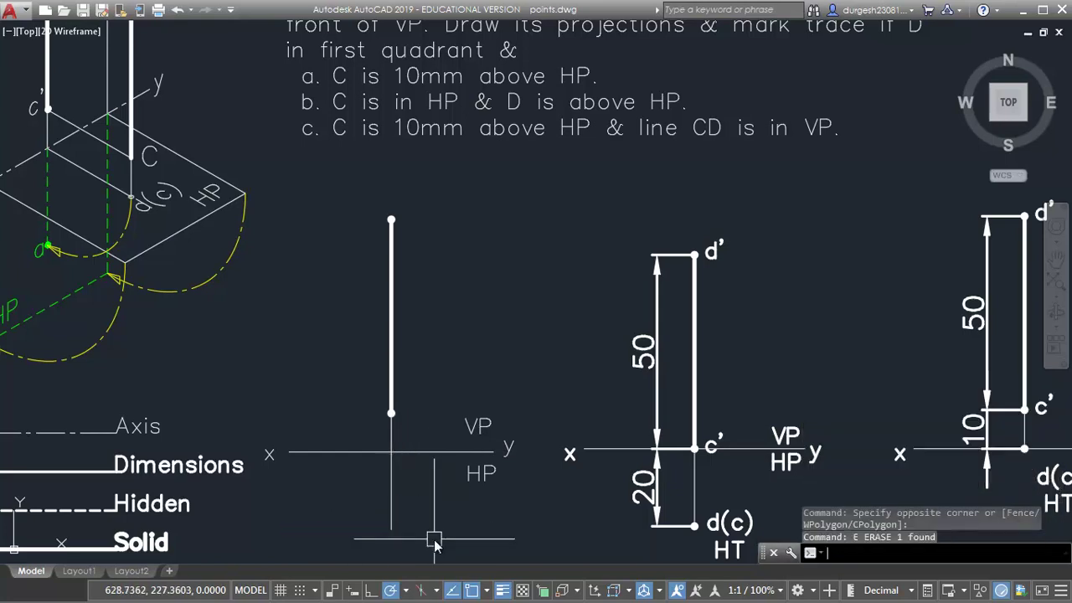
Draw a circle of radius 0.5 at the lower end of the projector to mark the top view point.
type("c")
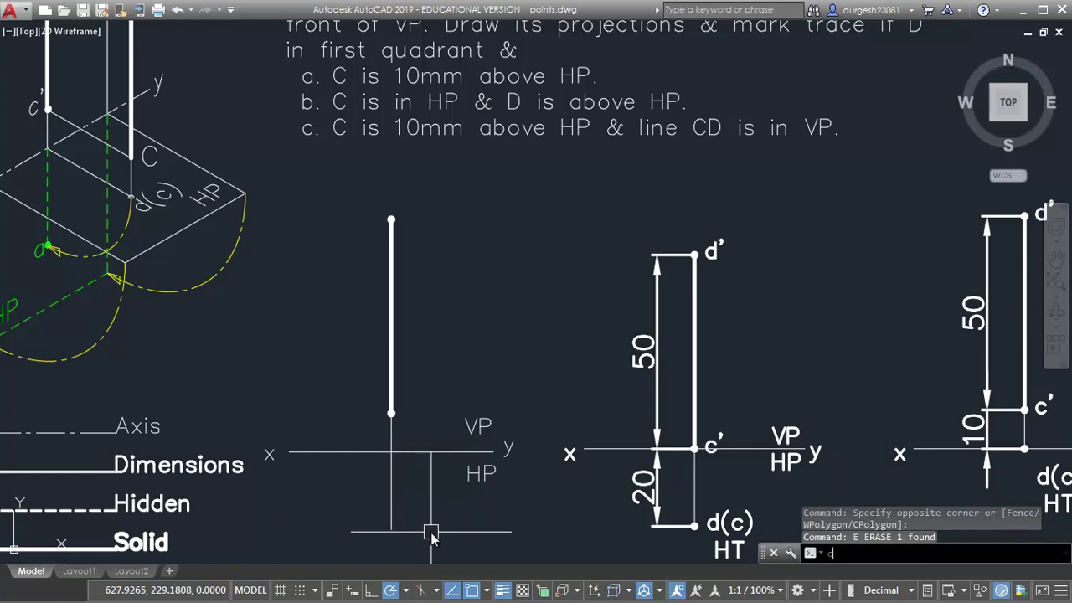
key("Return")
left_click(391, 529)
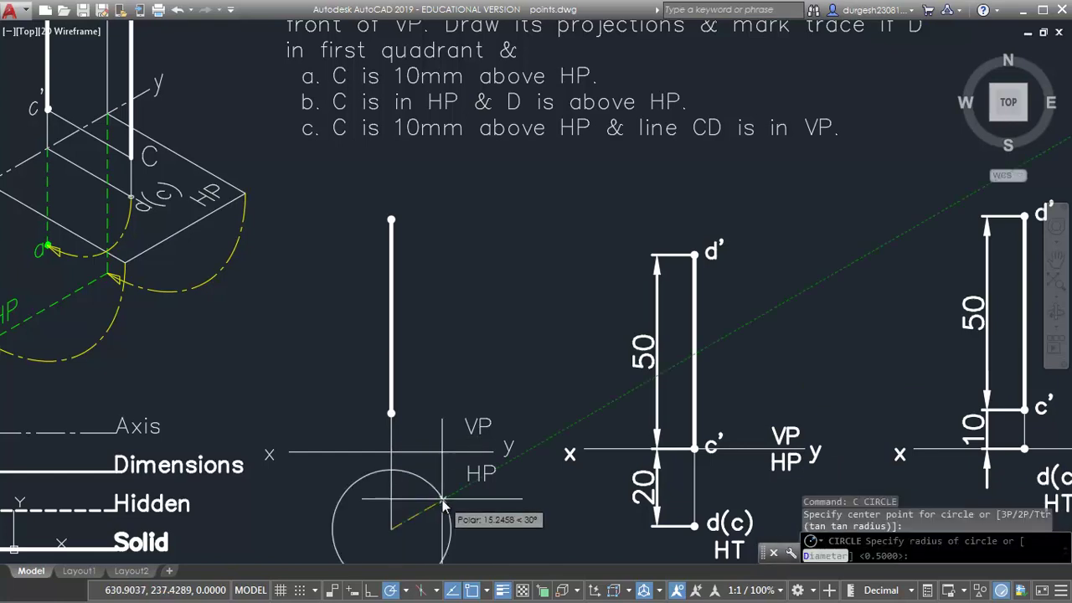
type(".5")
key("Return")
Match the properties of the Solid legend sample onto the small circle marking the top view point.
type("m")
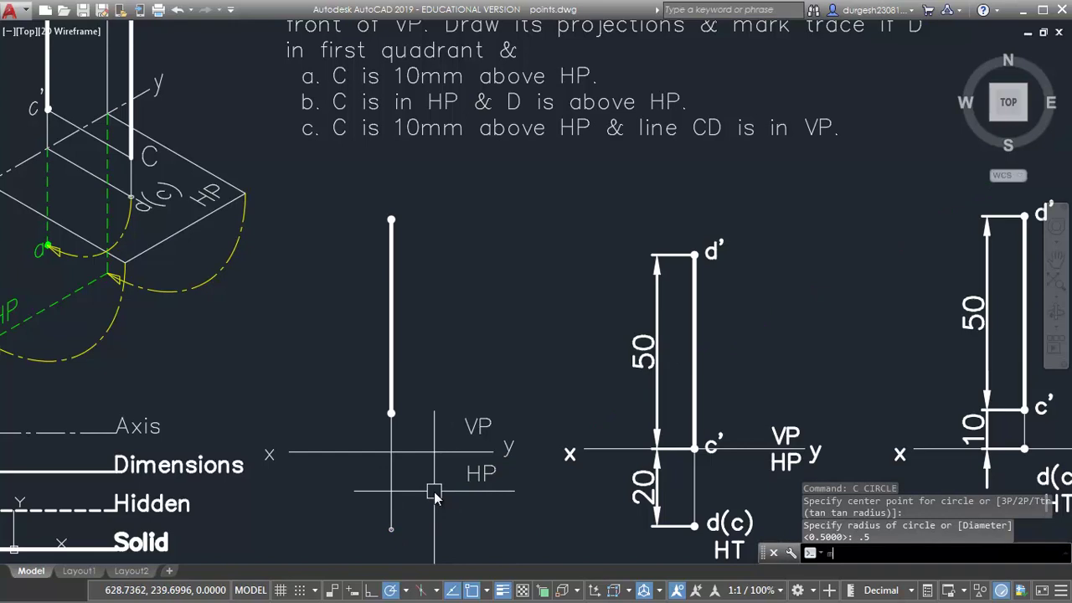
type("a")
key("Return")
left_click(140, 543)
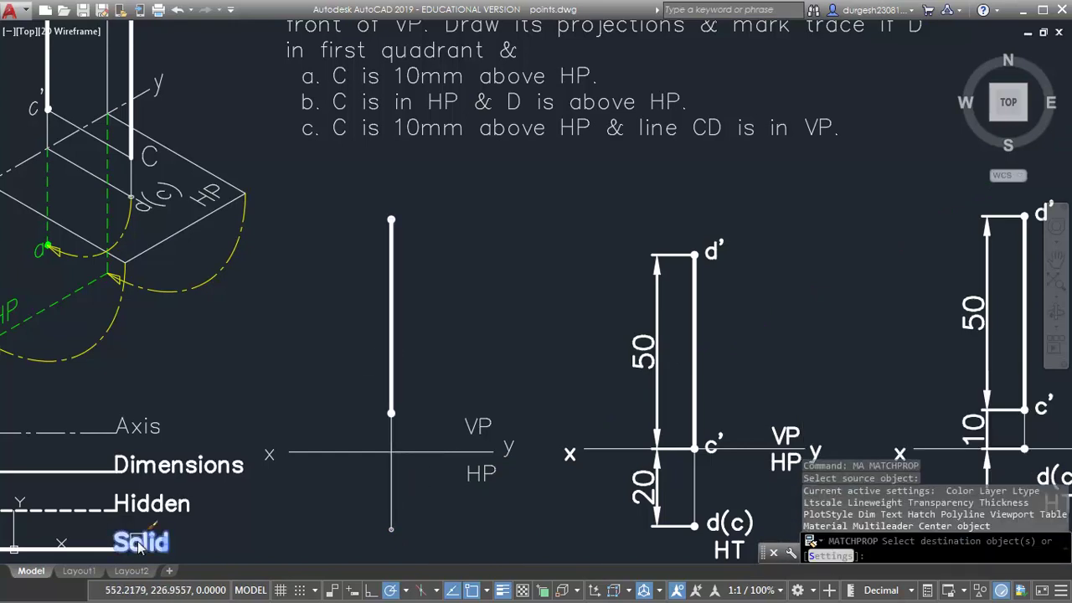
left_click(346, 563)
left_click(427, 505)
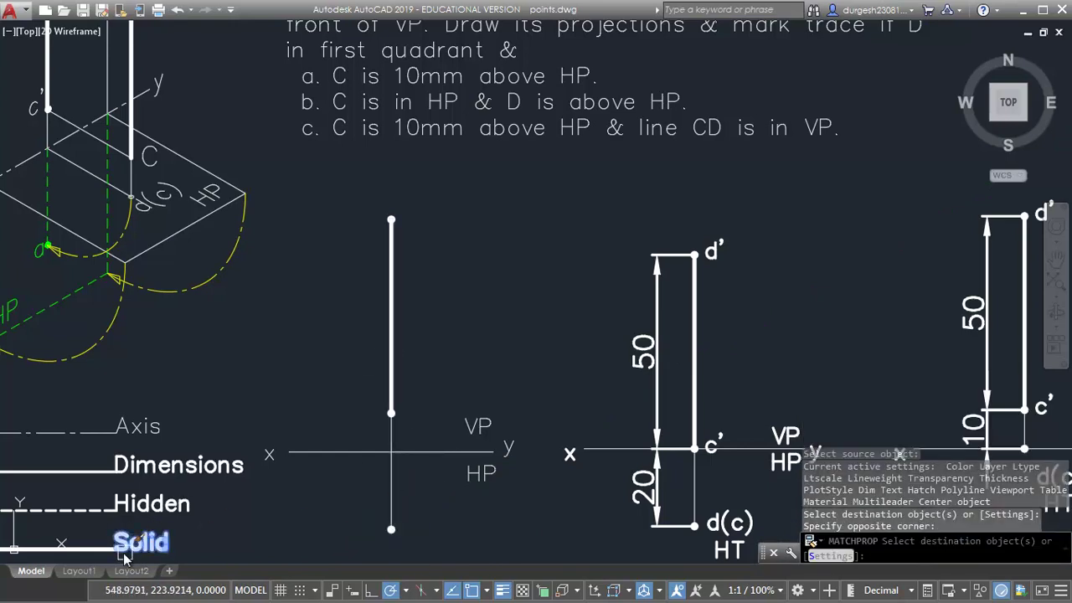
key("Return")
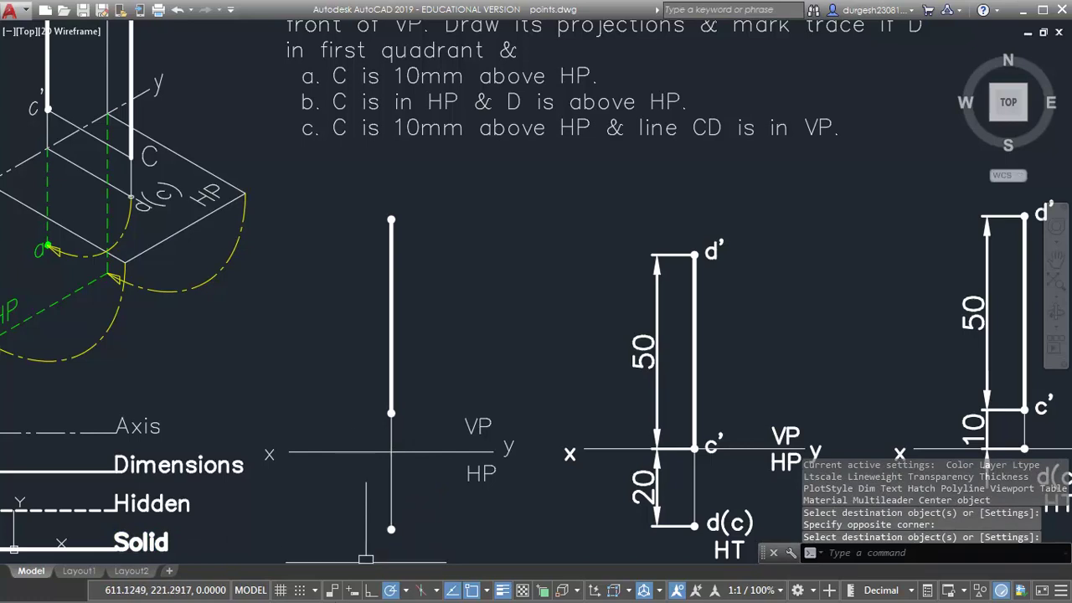
Copy the x label of the reference line and paste it beside the upper, middle and lower points of the projection.
key("Return")
left_click(269, 455)
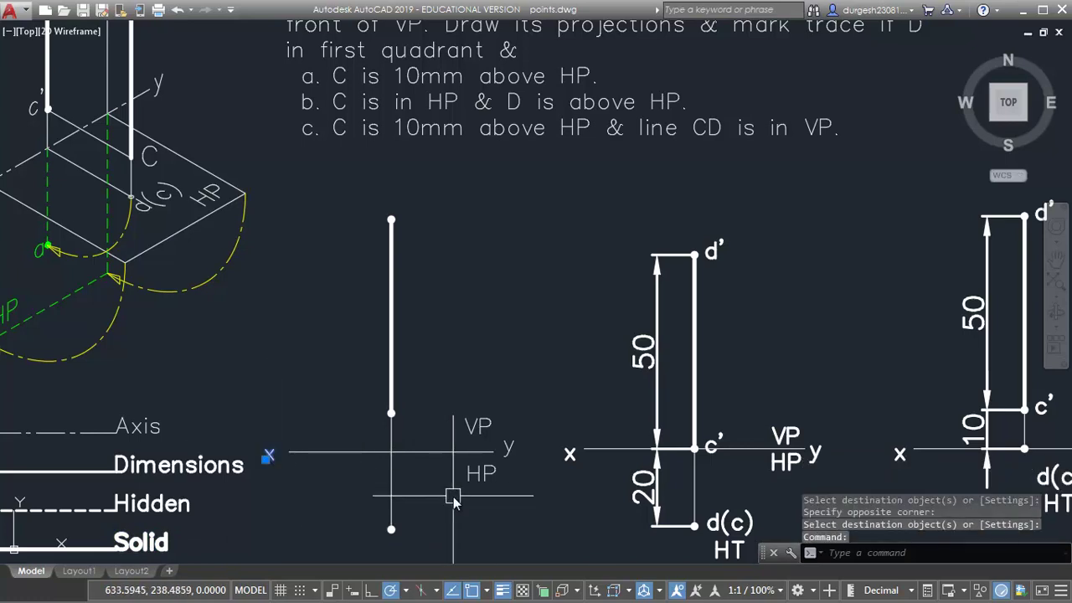
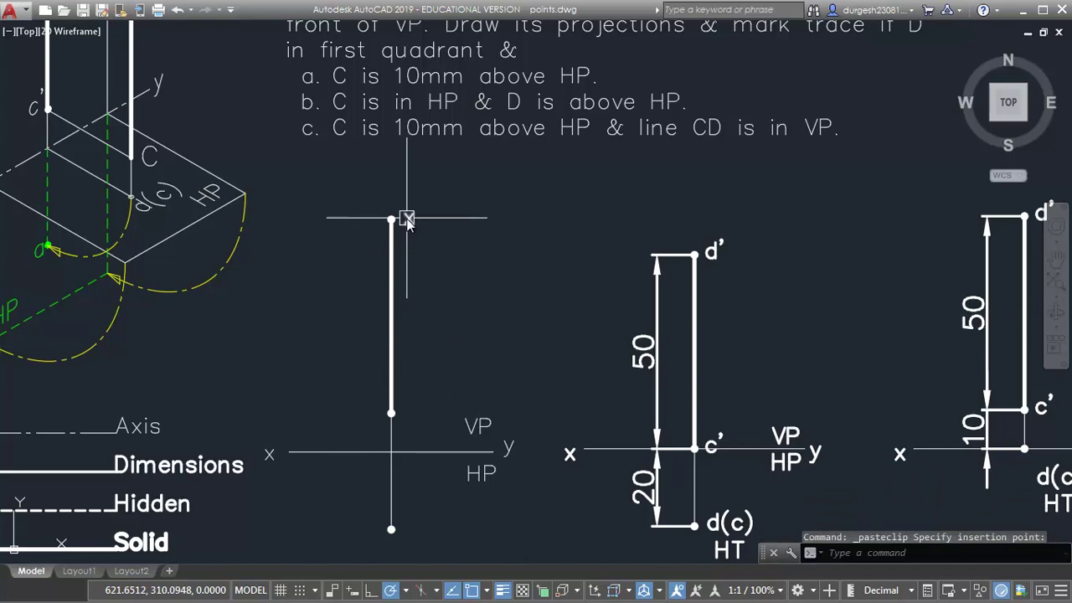
key("ctrl+v")
left_click(402, 421)
key("ctrl+v")
left_click(403, 535)
Change the copied labels at the front view line's upper and lower ends to d' and c'.
double_click(408, 219)
type("d'")
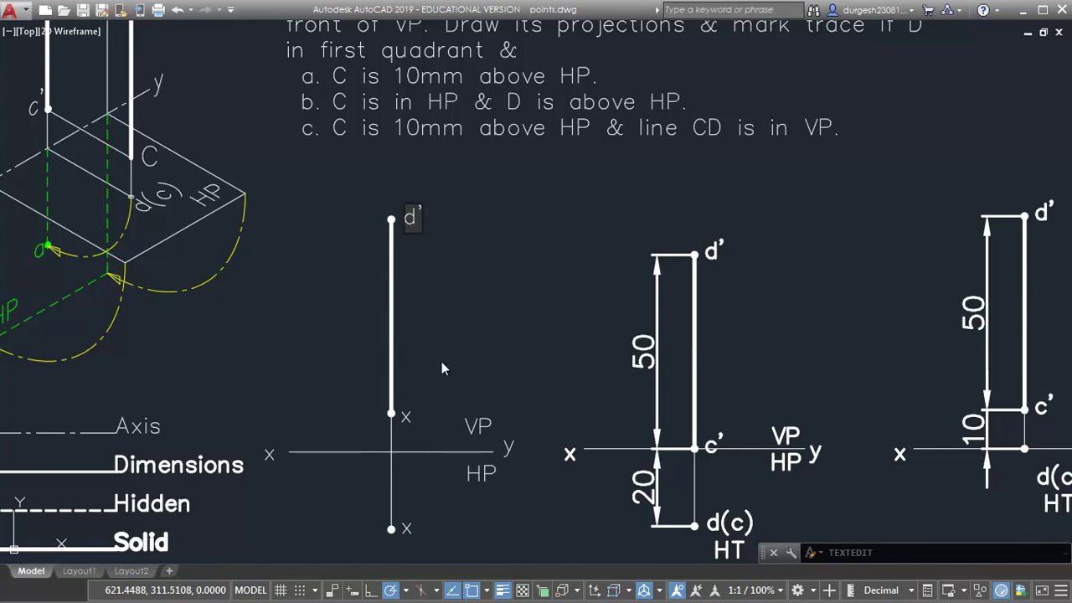
left_click(441, 361)
left_click(403, 418)
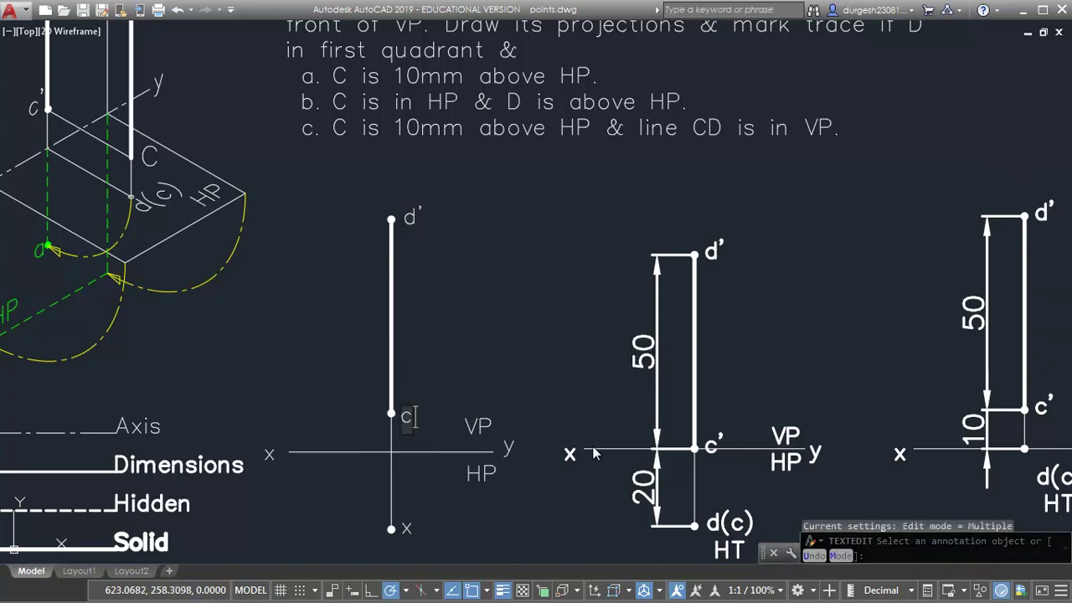
left_click(471, 537)
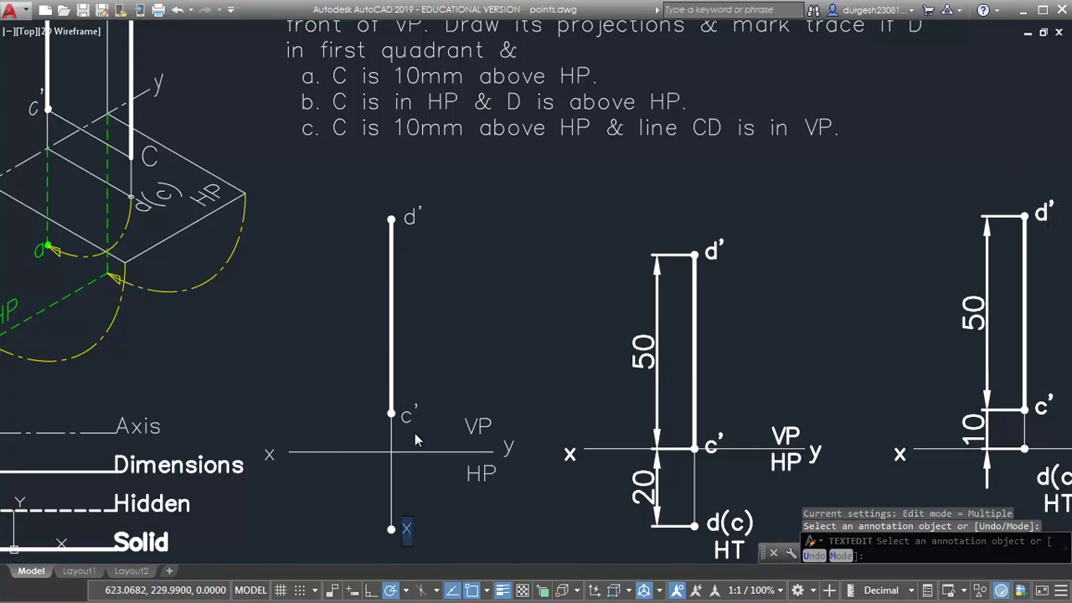
Change the copied label beside the top view point to d(c).
type("d()")
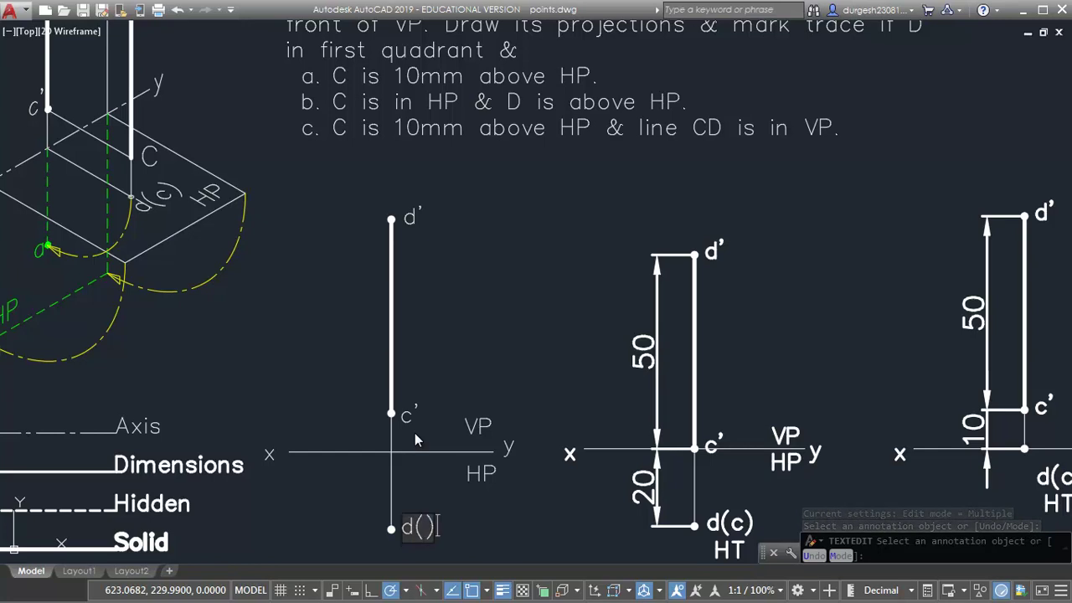
key("Left")
type("c")
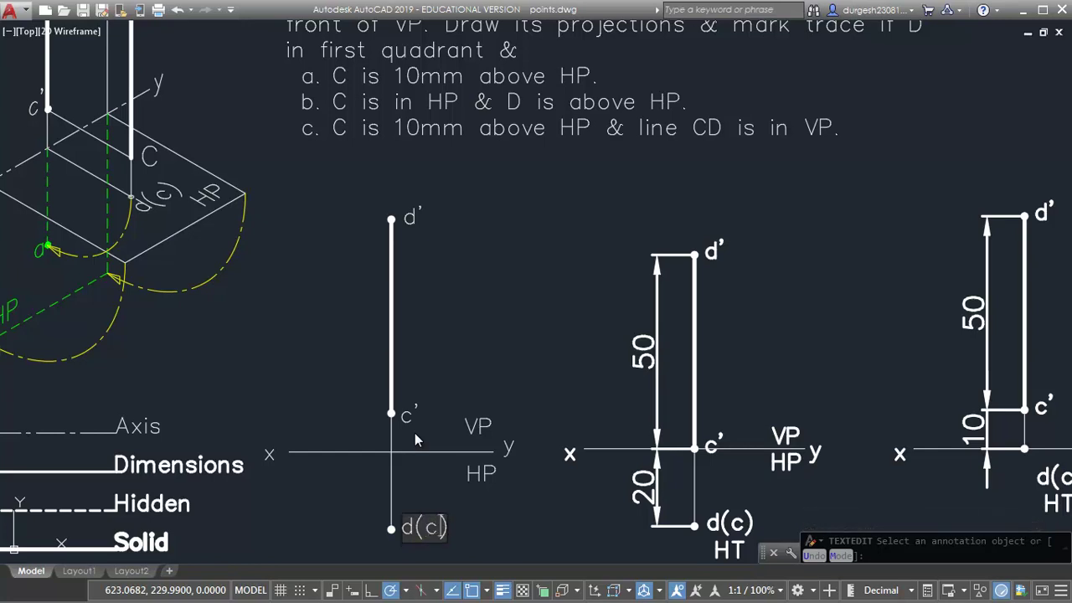
left_click(502, 533)
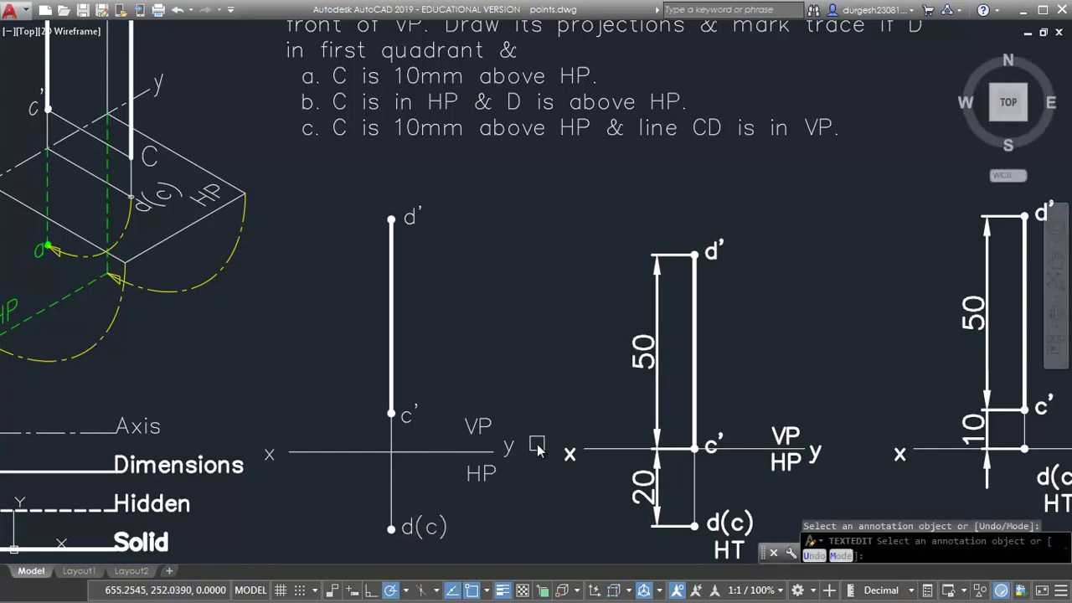
key("Escape")
Examine the trace requirement in the problem statement and the point where line CD meets HP in the pictorial view.
mouse_move(656, 220)
middle_mouse_down()
mouse_move(637, 333)
mouse_move(616, 332)
middle_mouse_up()
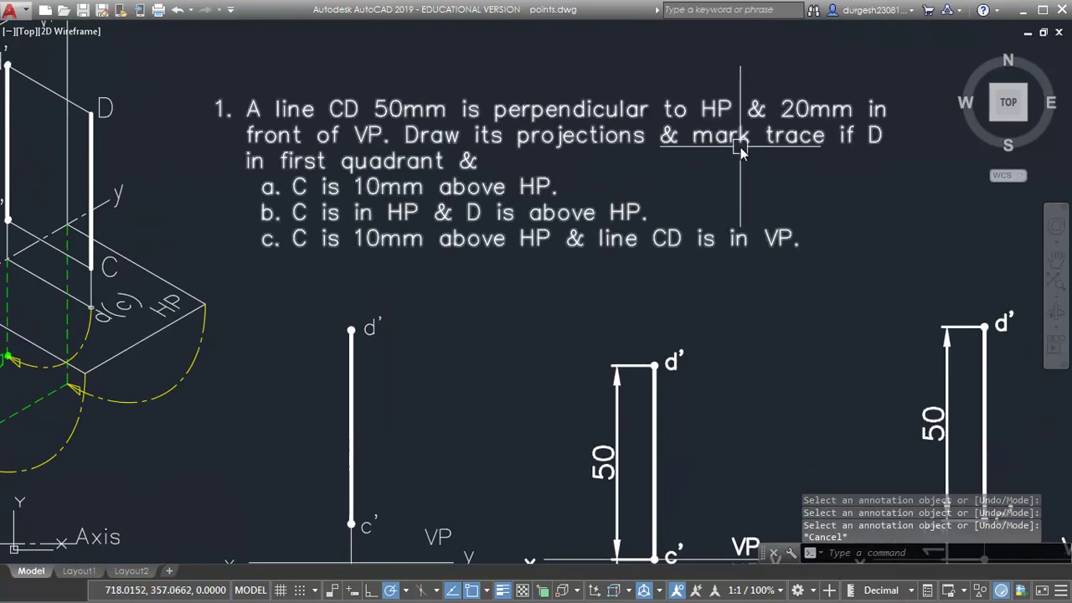
middle_click_drag(339, 354, 560, 360)
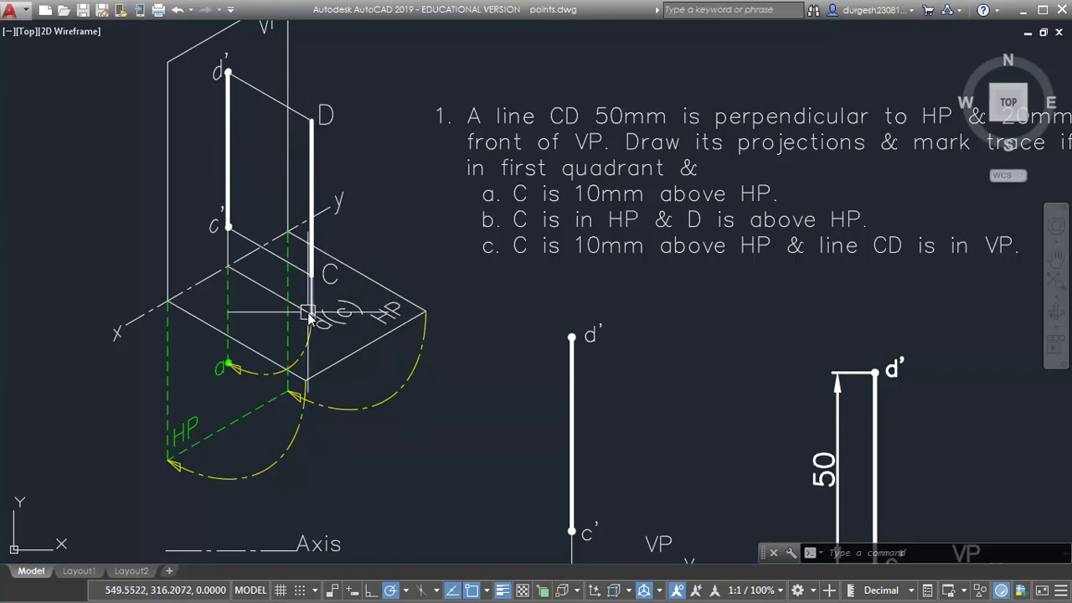
left_click(289, 295)
key("Escape")
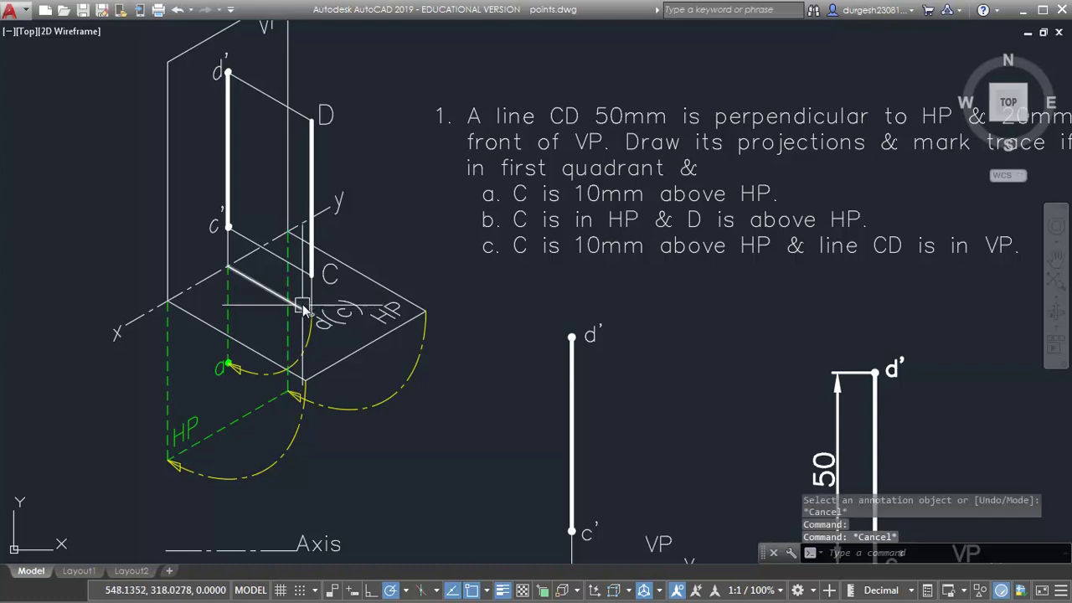
scroll(304, 287, "down", 4)
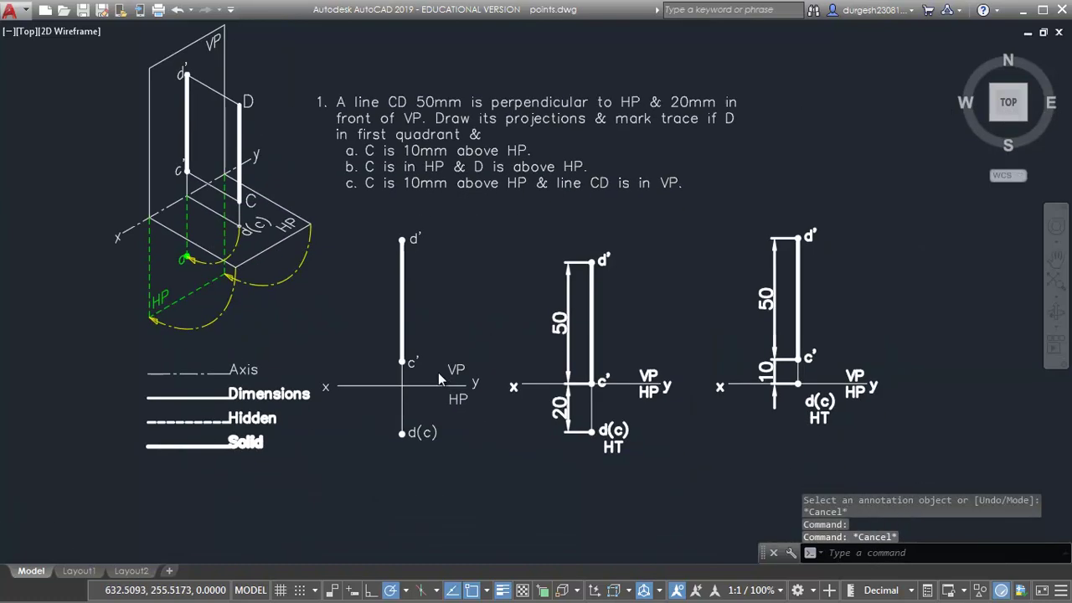
Copy the d(c) label of the top view point to a spot directly below it.
scroll(419, 411, "up", 5)
left_click(364, 403)
key("Escape")
left_click(460, 406)
type("co")
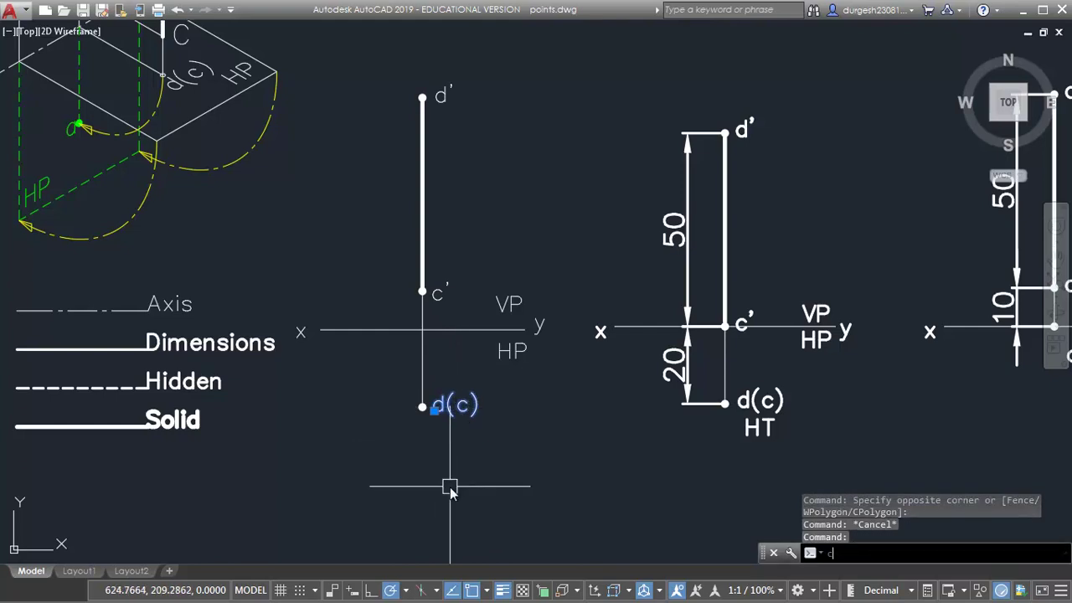
key("Return")
left_click(481, 436)
left_click(482, 471)
key("Escape")
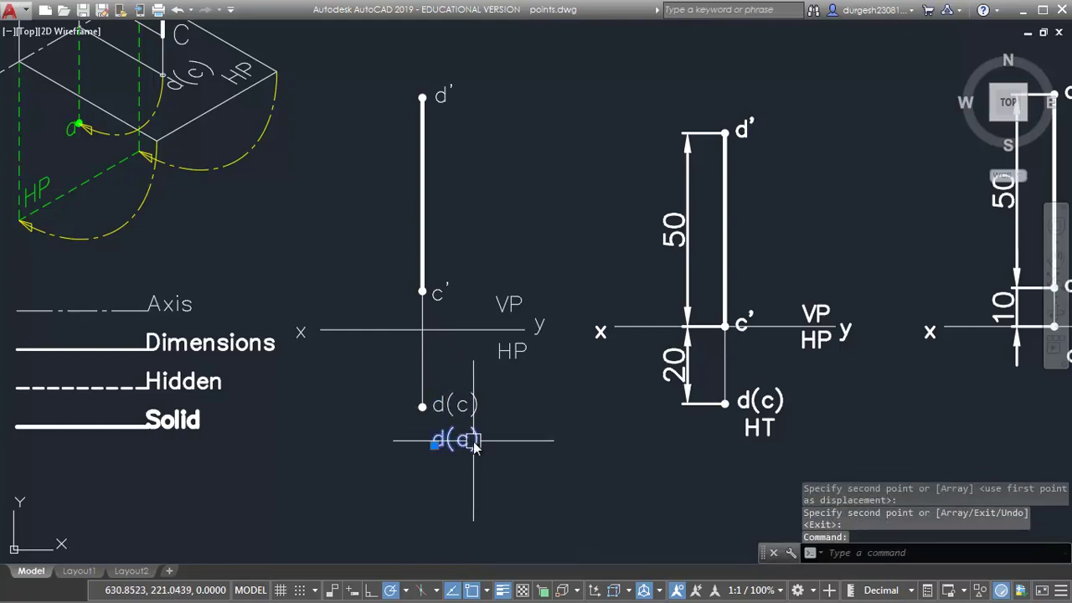
Change the copied label below d(c) to HT to mark the horizontal trace.
double_click(455, 438)
type("HT")
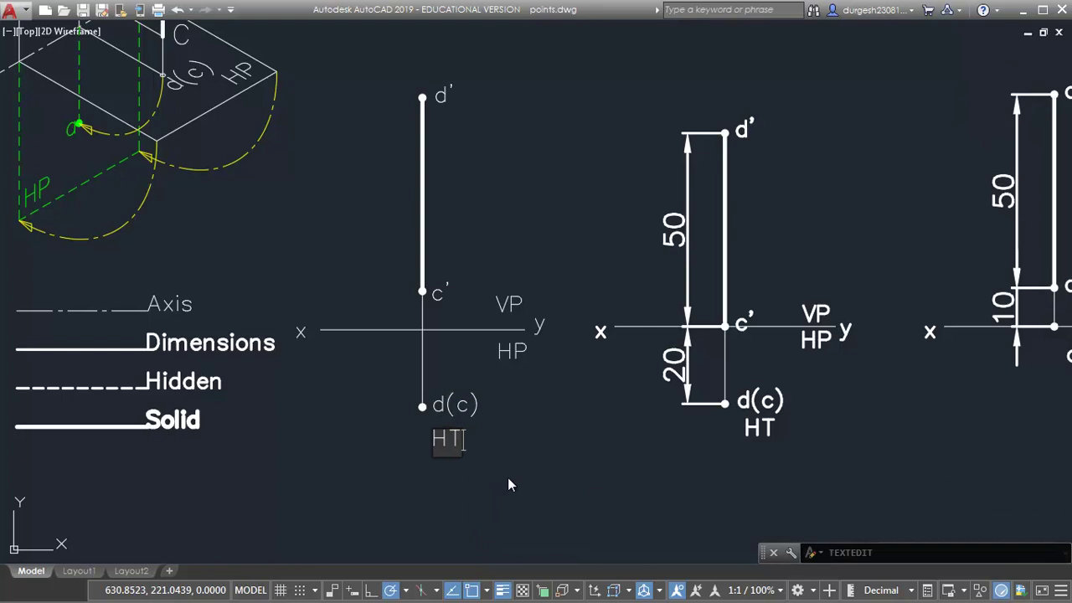
left_click(508, 484)
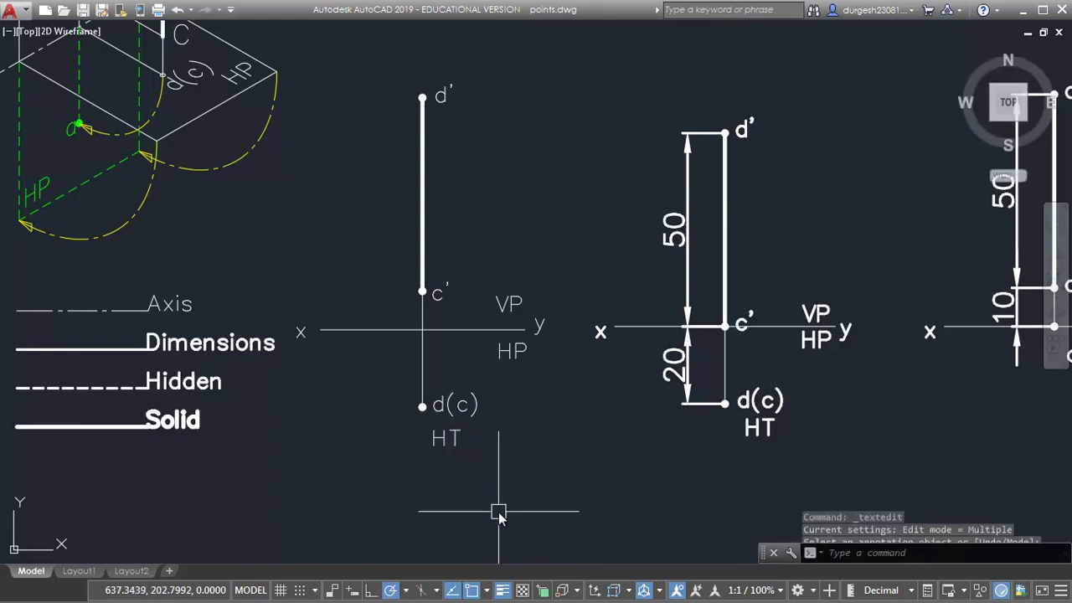
key("Escape")
Add a linear dimension to the front view line c'd', placed to the line's left.
middle_click_drag(442, 348, 453, 381)
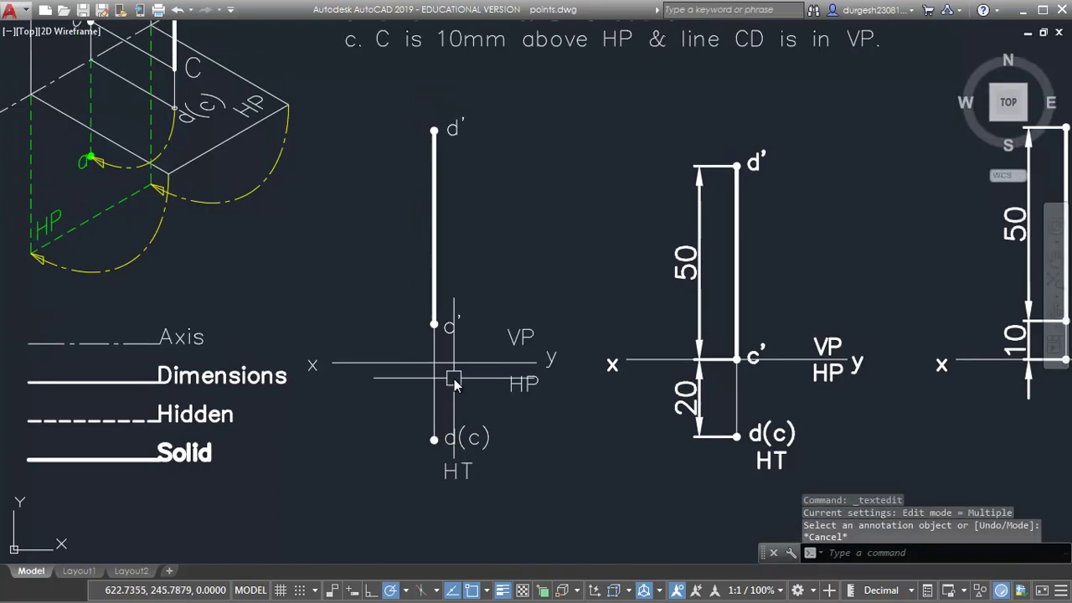
key("ctrl+0")
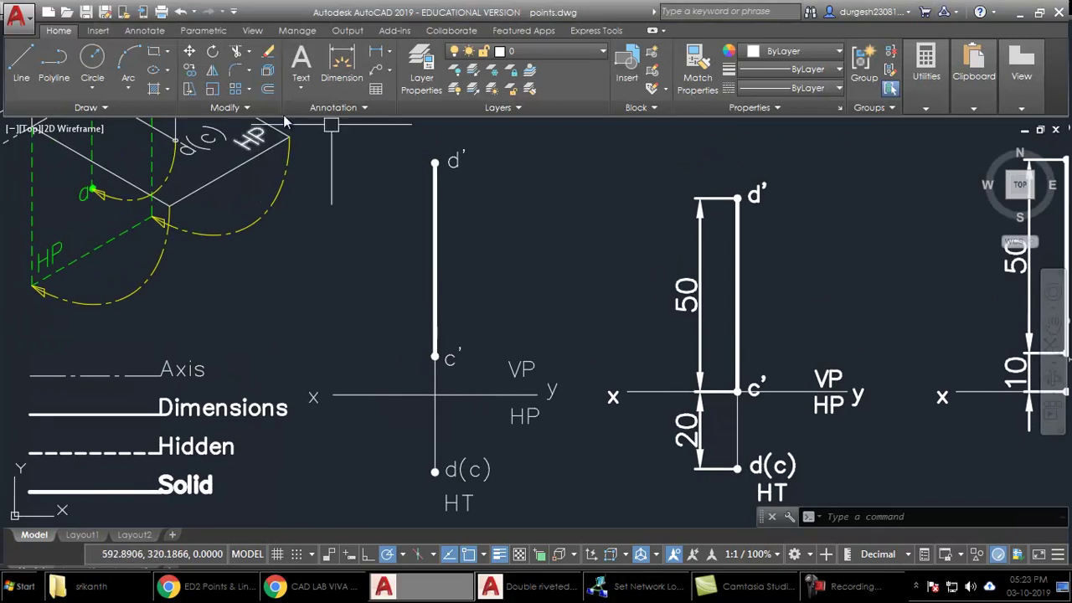
left_click(375, 52)
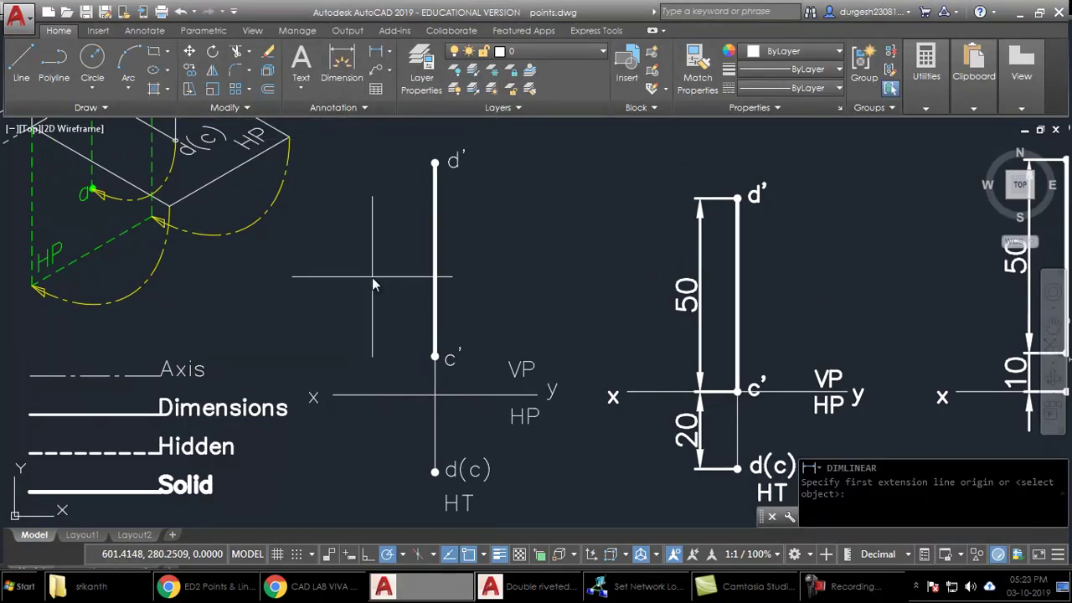
key("Return")
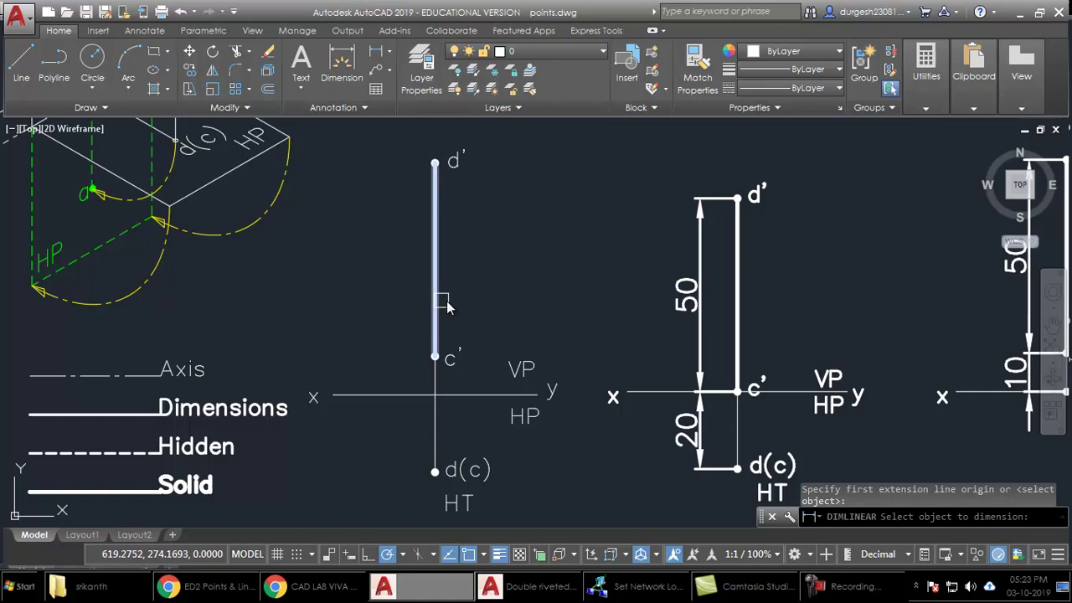
left_click(434, 244)
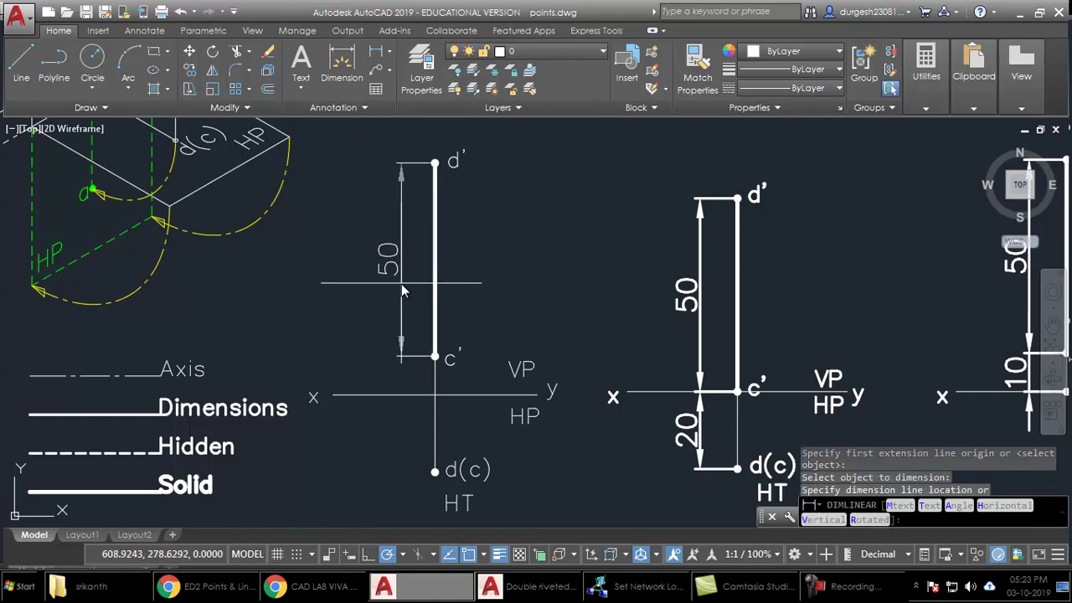
left_click(401, 284)
key("Return")
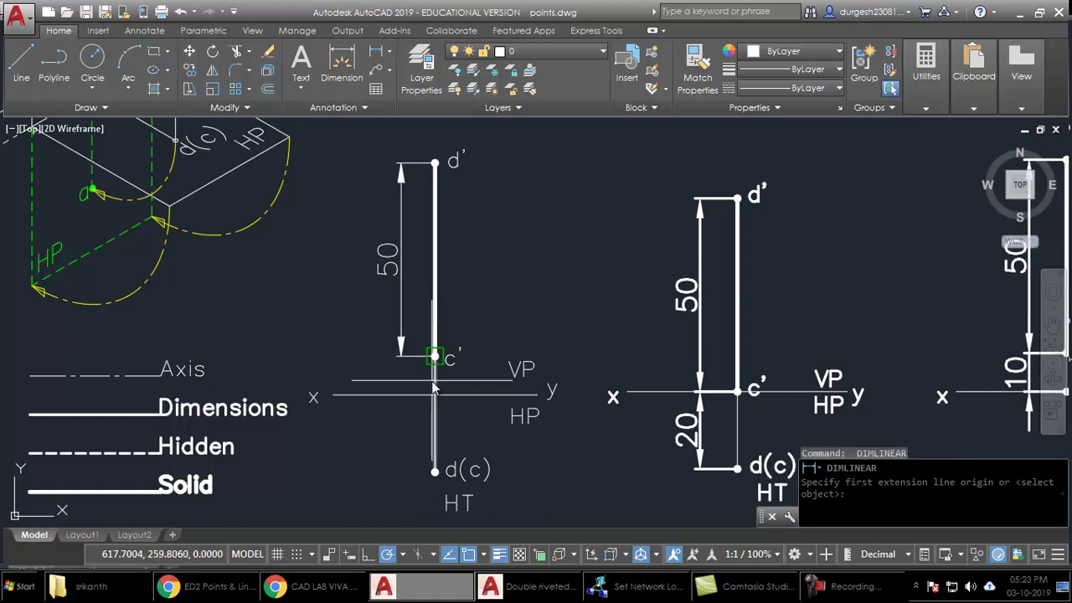
key("Escape")
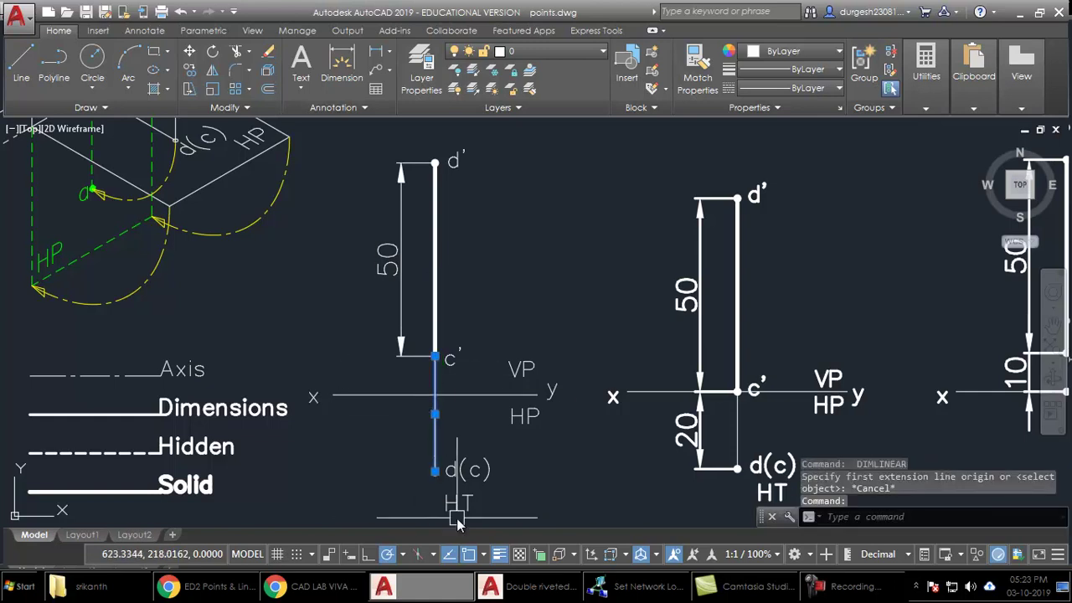
key("Escape")
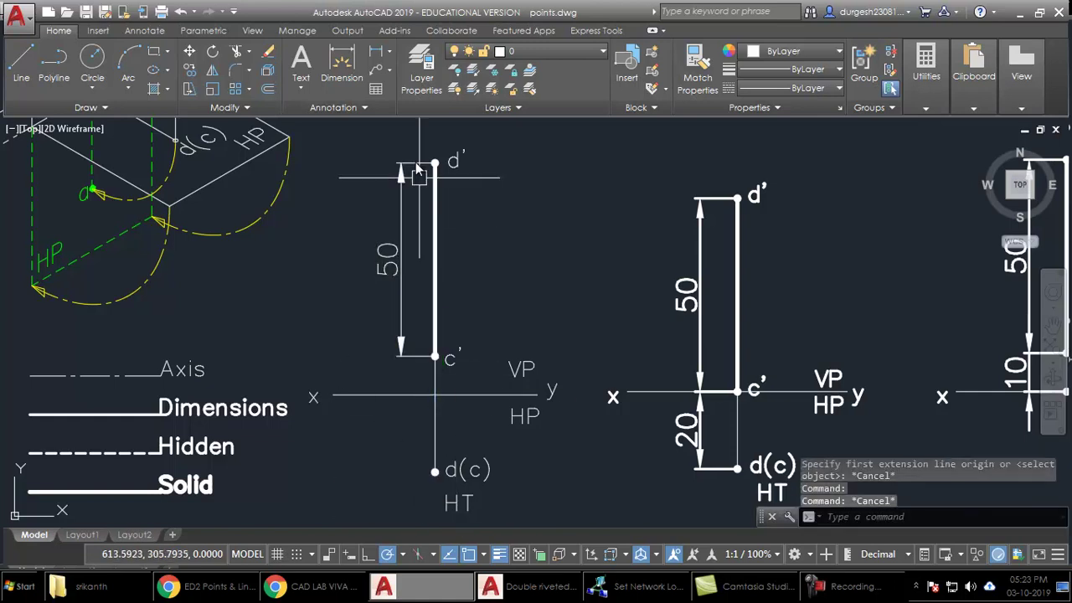
Add a linear dimension from the xy line up to c', aligned with the line's length dimension.
left_click(379, 55)
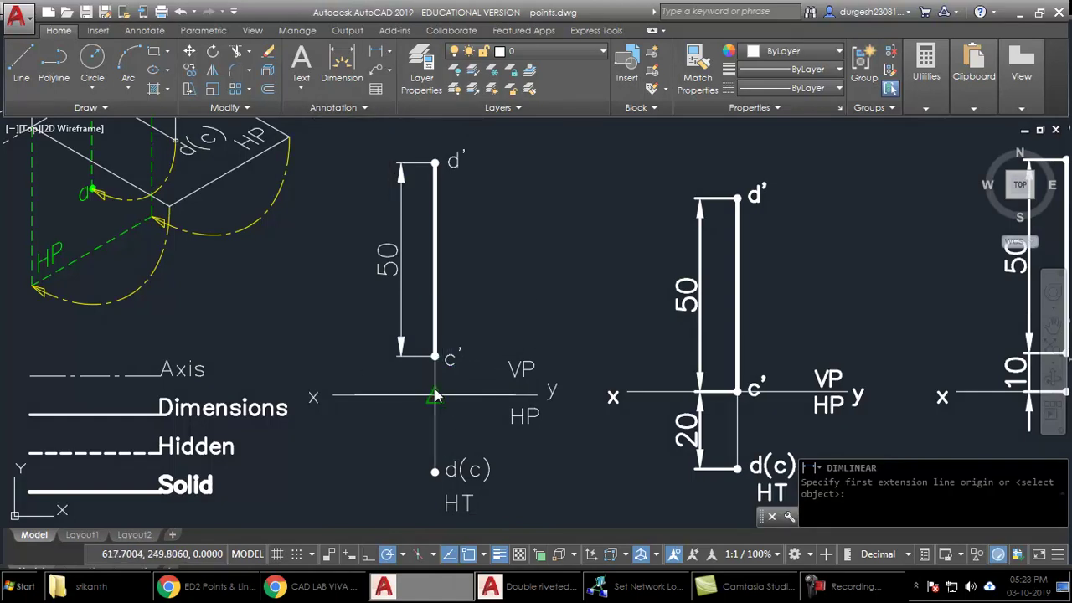
left_click(435, 397)
scroll(443, 365, "up", 6)
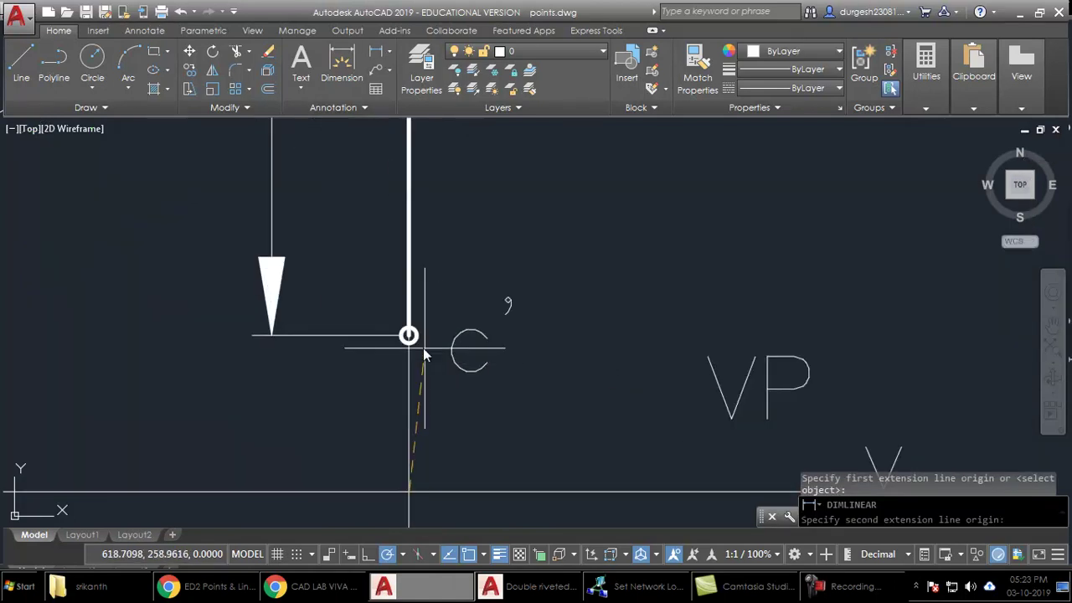
left_click(408, 336)
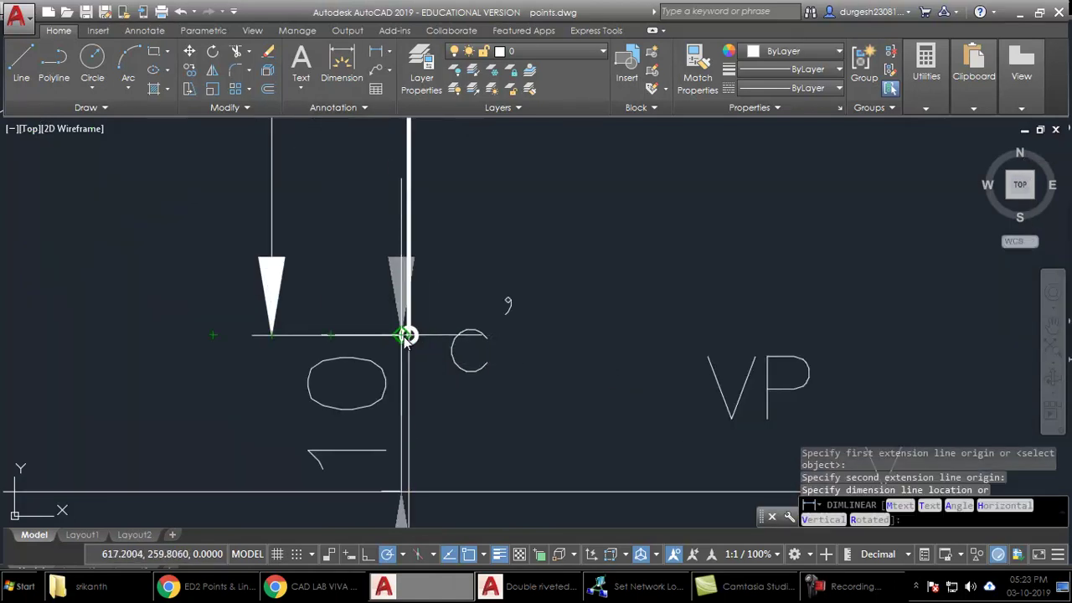
left_click(270, 214)
scroll(270, 220, "down", 5)
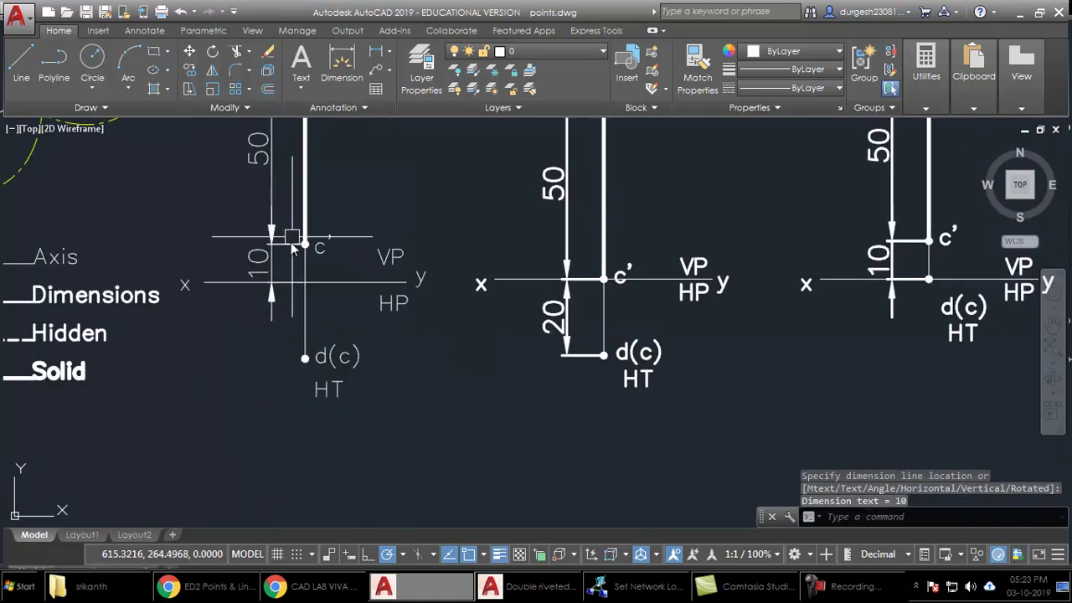
Add a linear dimension from the top view point d(c) up to the xy line, aligned with the other case a dimensions.
middle_click_drag(335, 304, 376, 385)
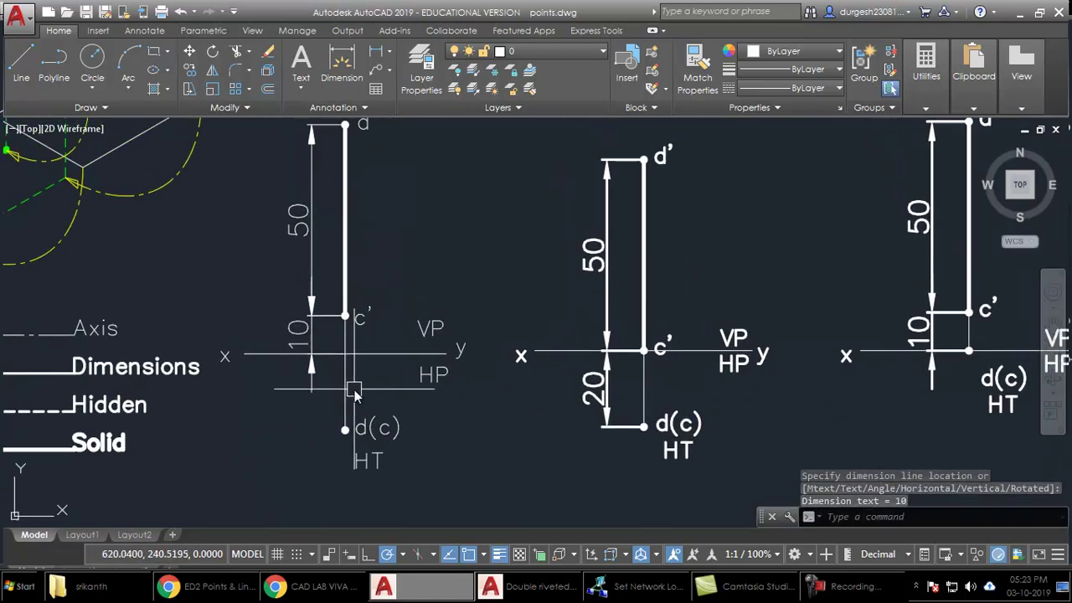
key("Return")
scroll(354, 424, "up", 3)
scroll(355, 423, "up", 4)
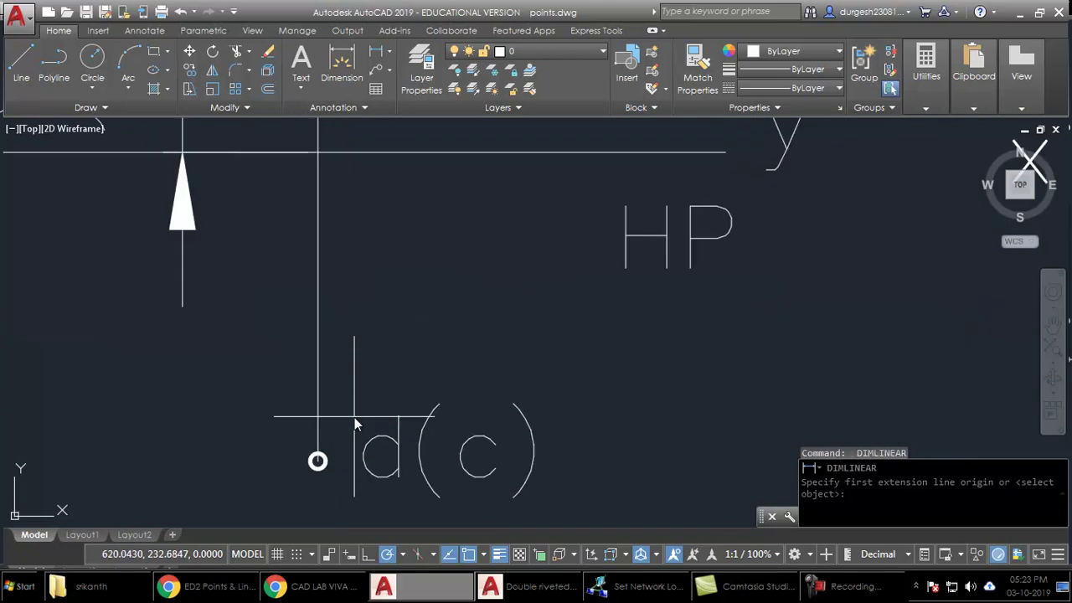
left_click(316, 448)
scroll(319, 434, "down", 2)
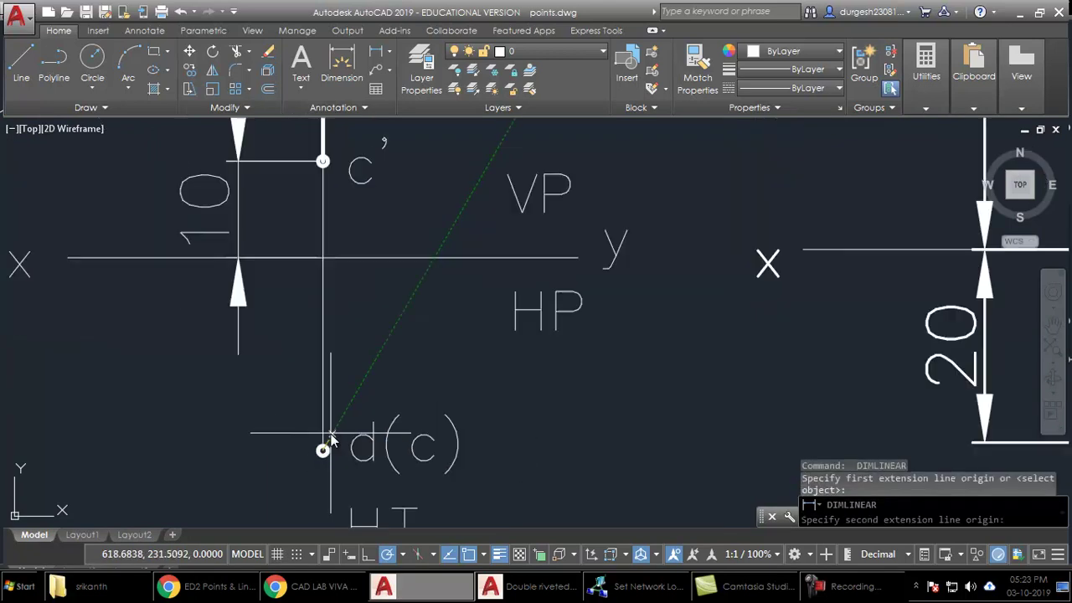
left_click(323, 258)
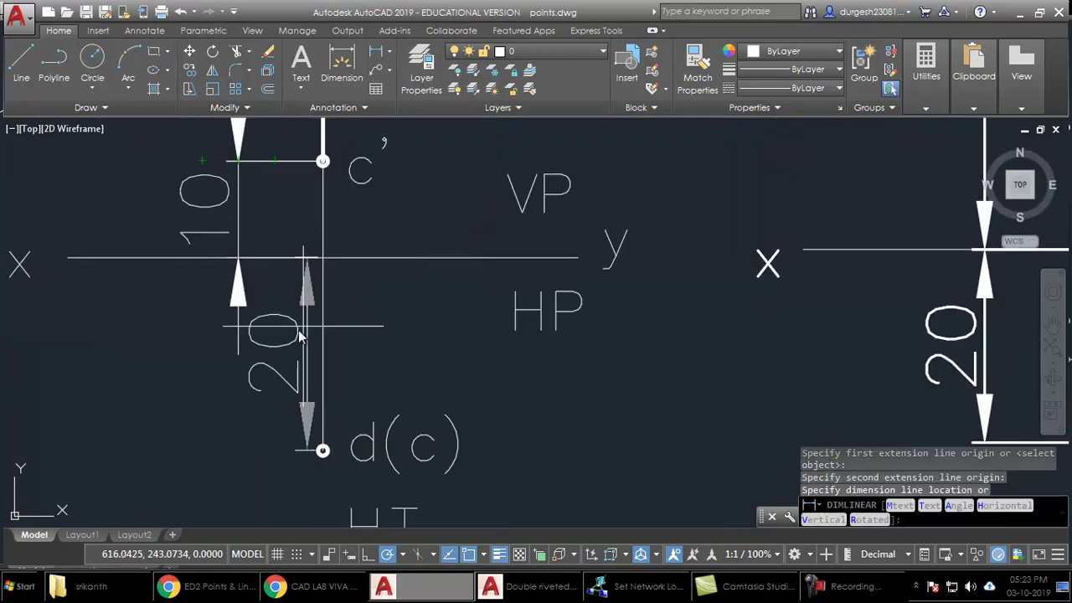
left_click(238, 262)
scroll(238, 262, "down", 5)
middle_click_drag(391, 308, 381, 410)
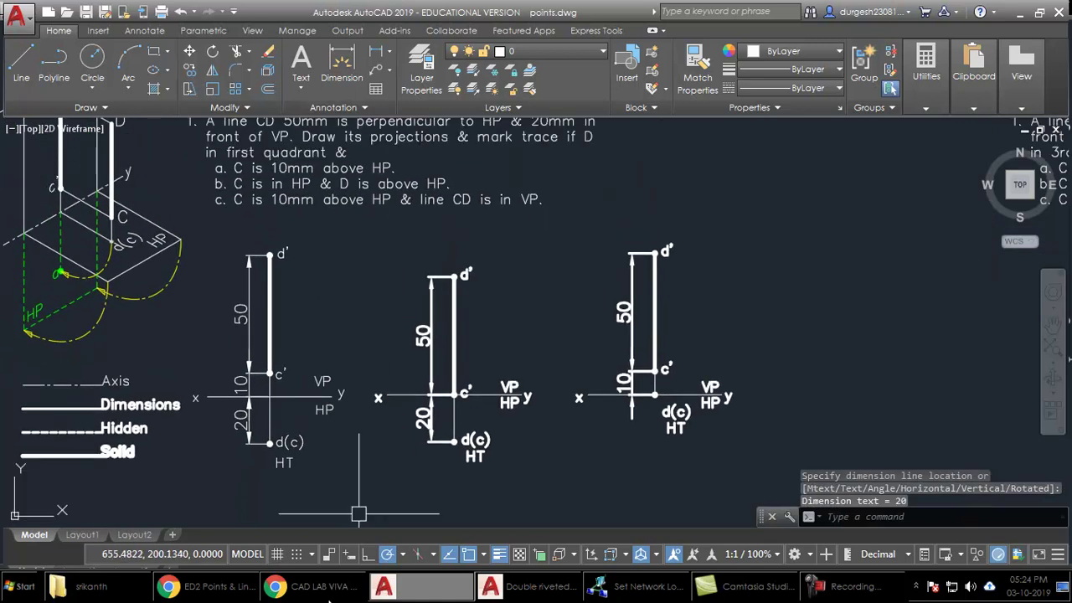
Match the properties of the Dimensions sample line onto case a's d(c), HT, VP, HP and y labels.
mouse_move(329, 598)
middle_click_drag(317, 452, 382, 455)
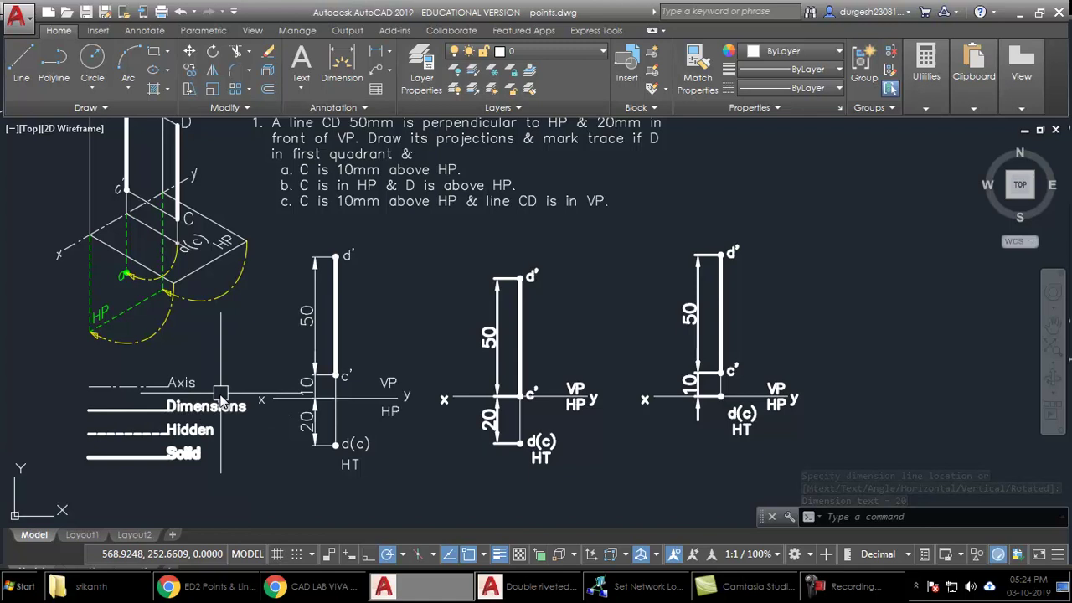
key("Escape")
key("Escape")
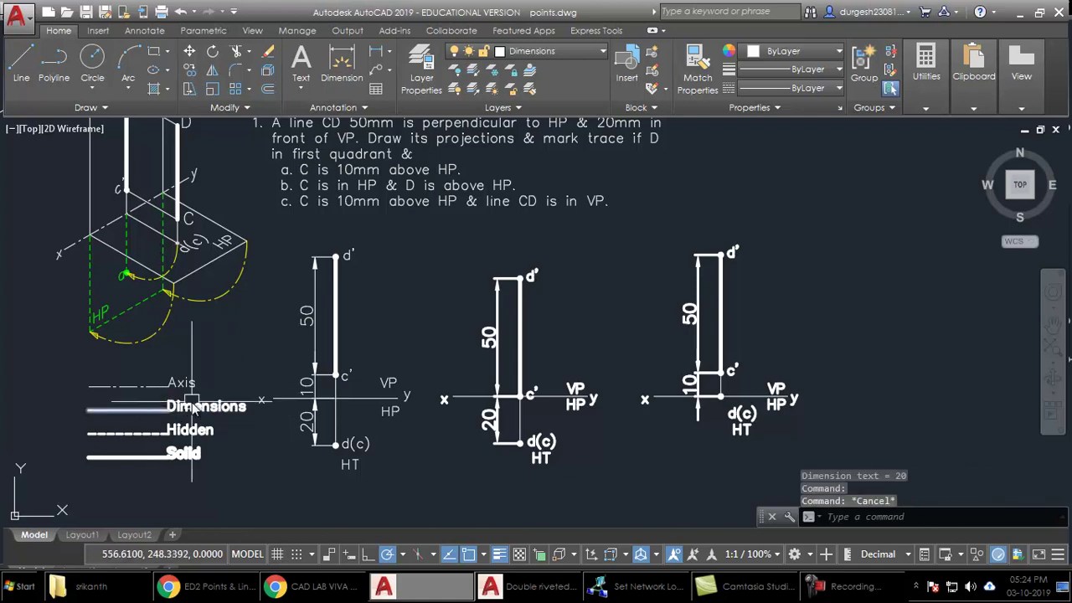
type("ma")
key("Return")
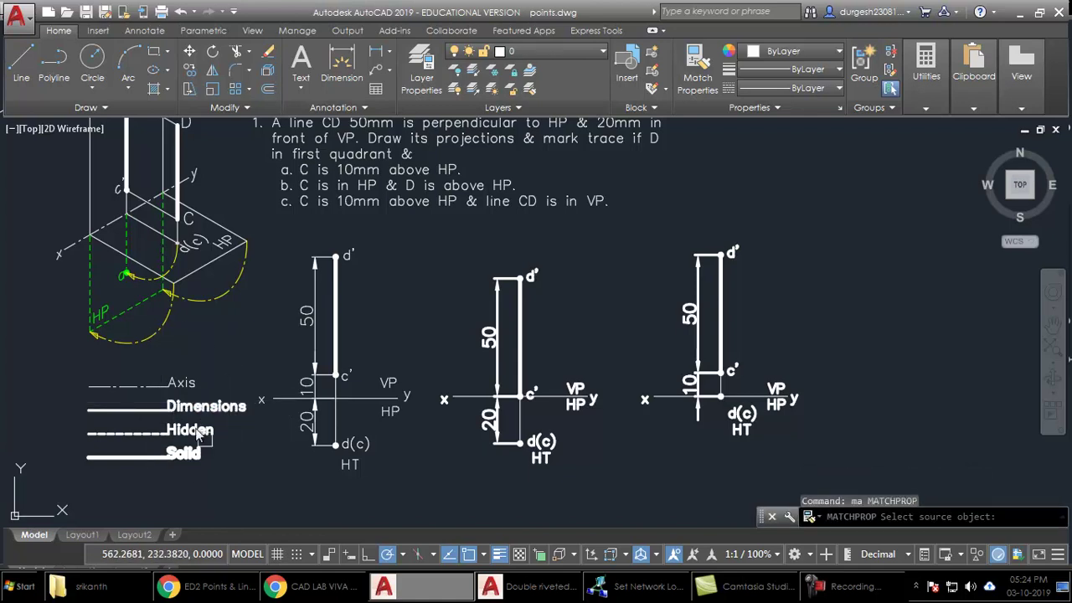
left_click(144, 409)
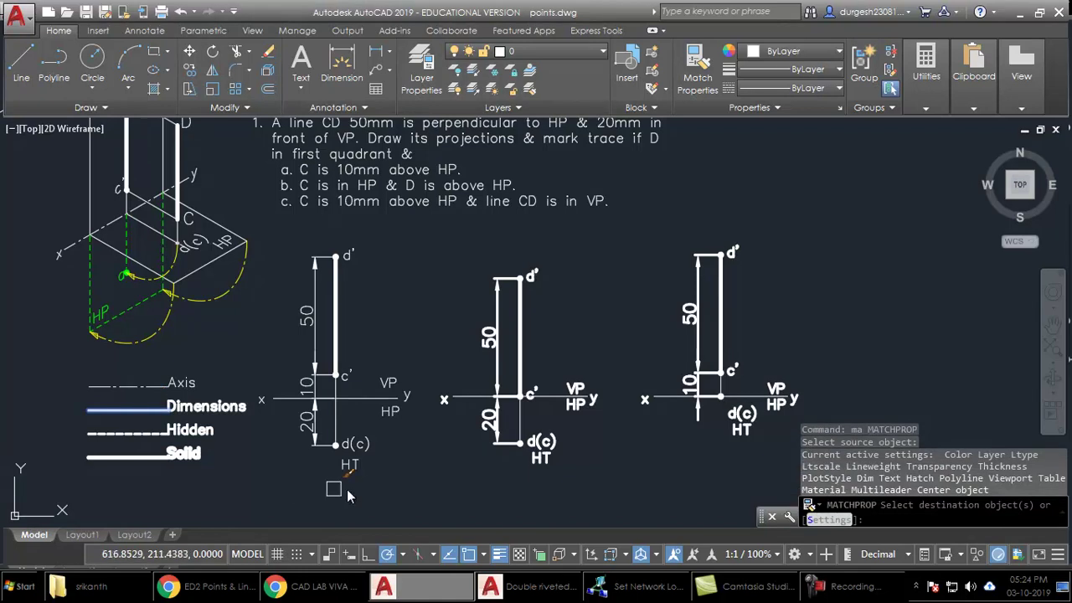
left_click(355, 444)
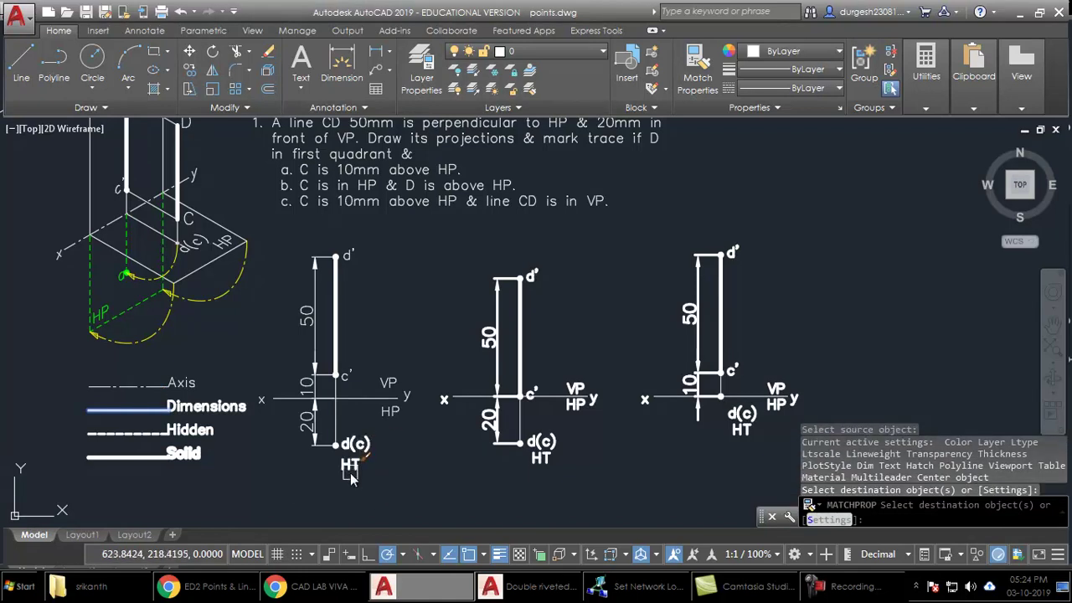
left_click(350, 464)
left_click(334, 335)
left_click(414, 417)
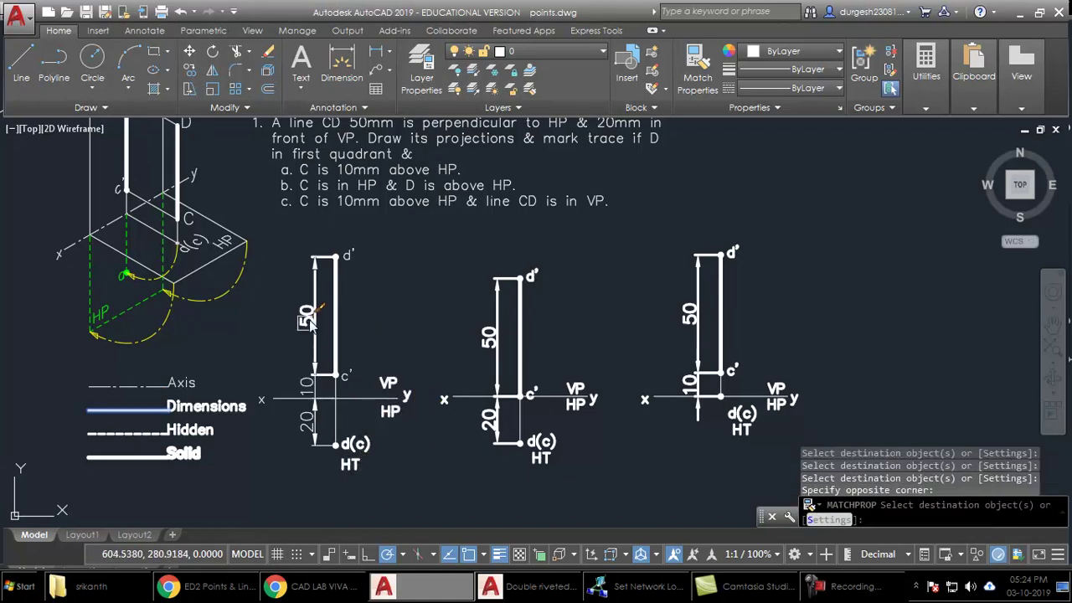
Apply the Dimensions sample line's properties to case a's remaining dimensions and its x and d' labels, finishing the property matching.
left_click(312, 384)
left_click(311, 421)
left_click(239, 373)
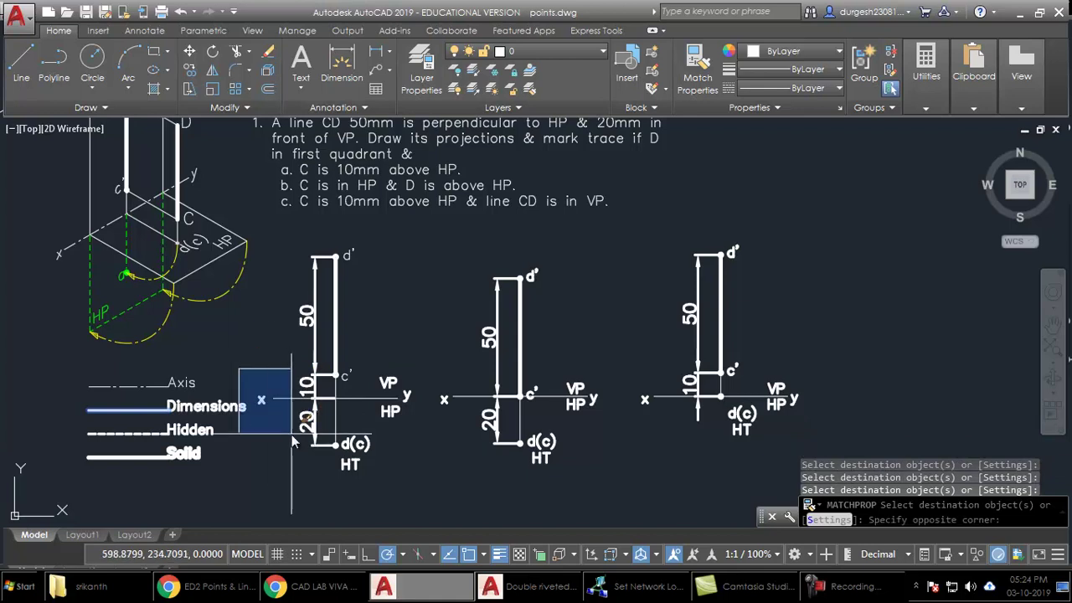
left_click(289, 432)
left_click(333, 229)
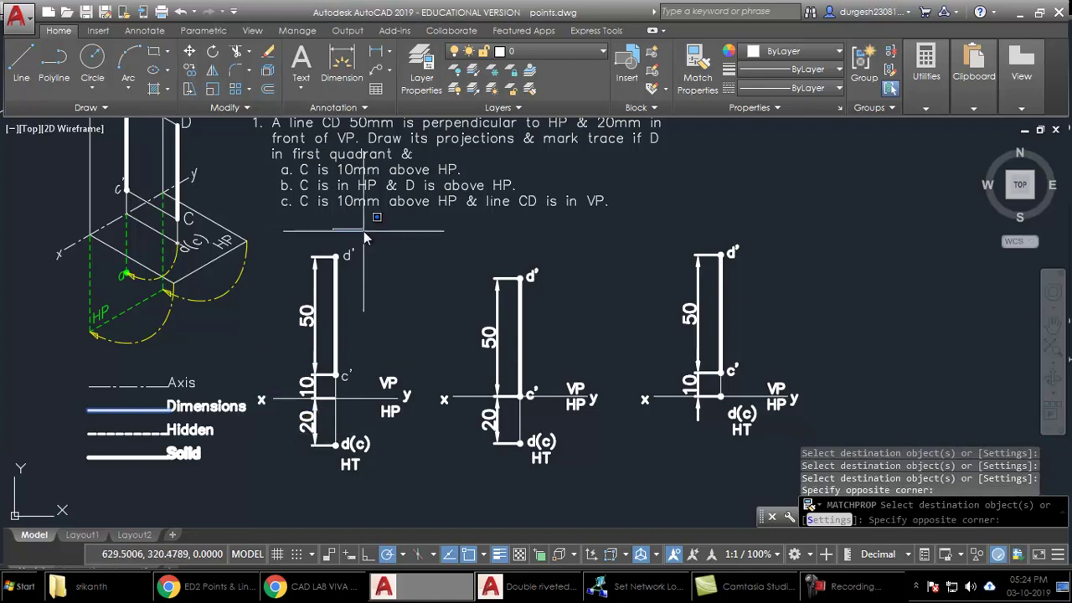
left_click(369, 276)
key("Escape")
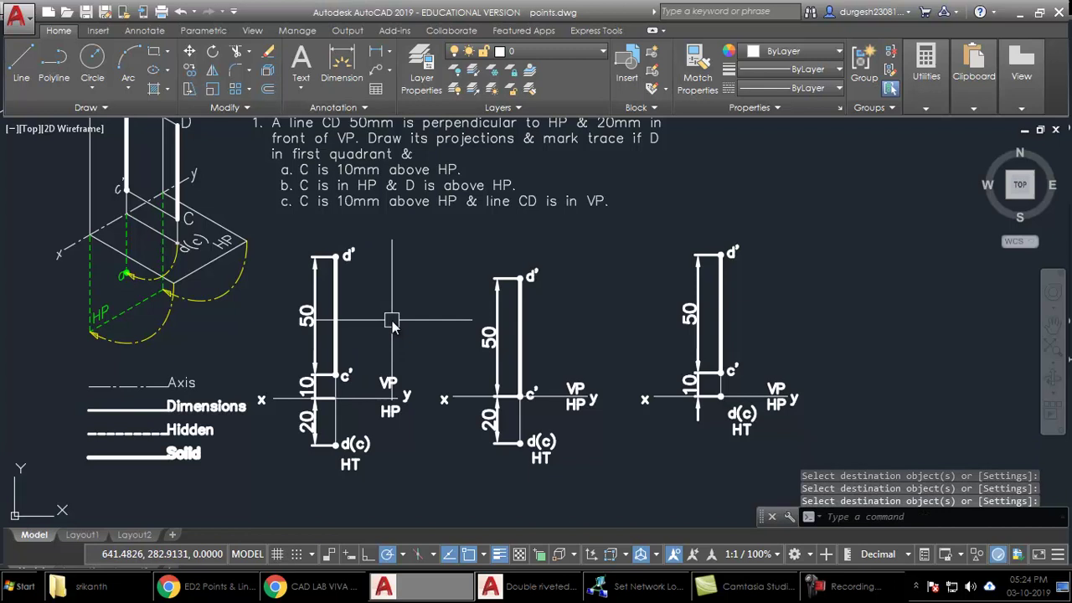
Examine the finished case a projections close up and compare them with the neighbouring case drawings.
type("z")
key("Return")
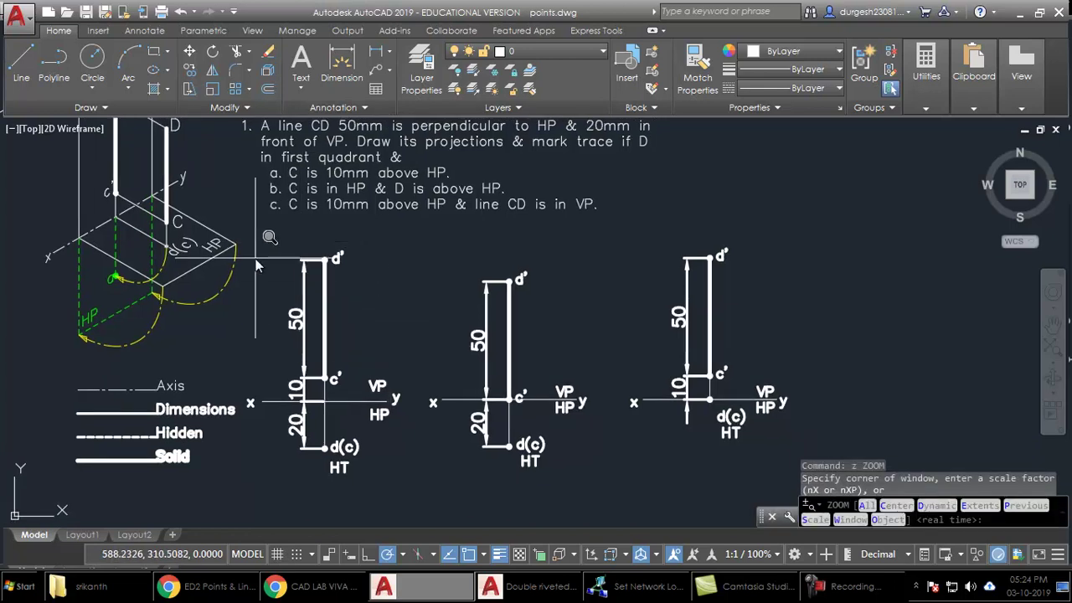
left_click(215, 238)
left_click(411, 497)
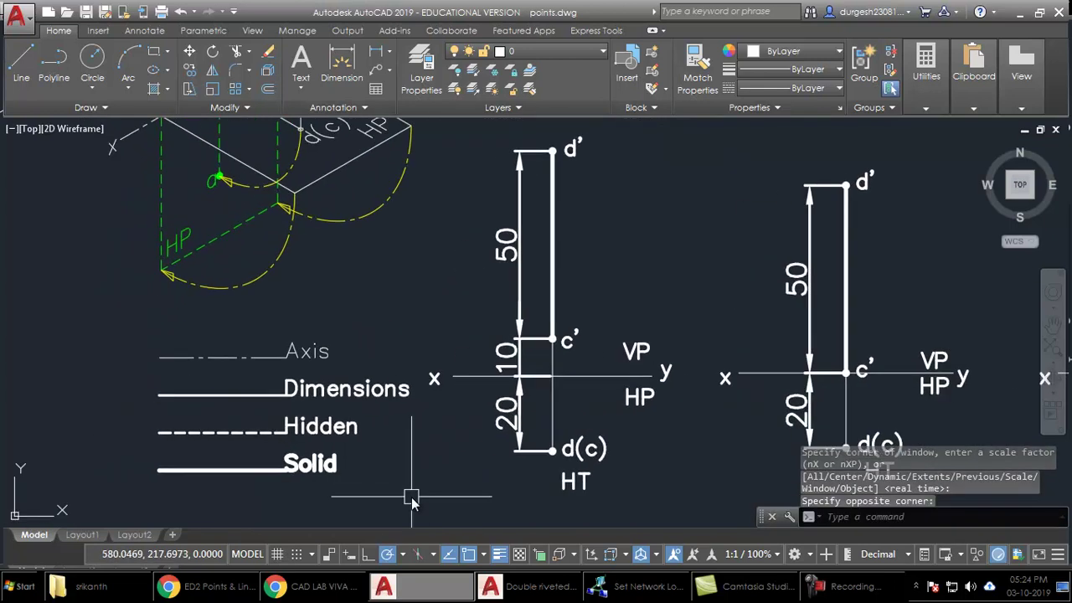
middle_click_drag(663, 327, 702, 330)
scroll(422, 416, "down", 1)
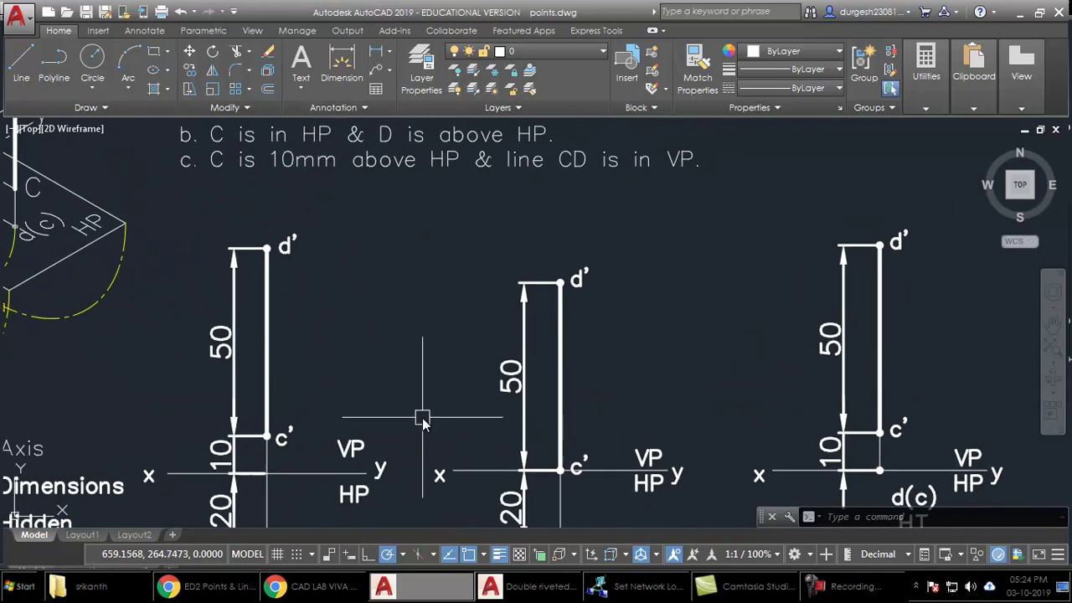
scroll(413, 396, "up", 1)
scroll(604, 314, "down", 2)
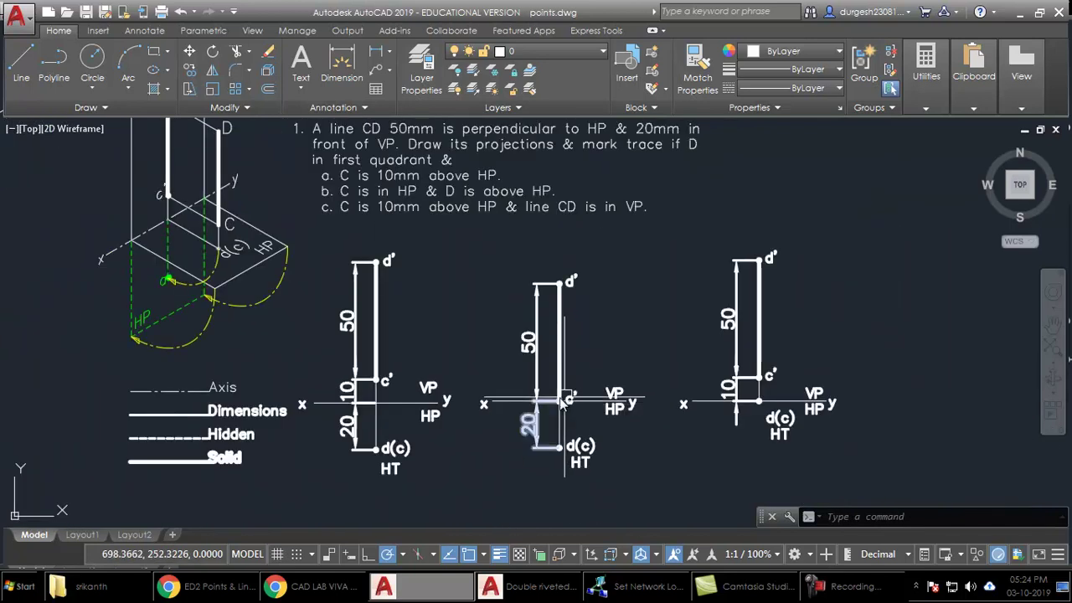
Erase the old case b and case c projection drawings beside the case a drawing.
scroll(426, 210, "up", 1)
left_click(426, 229)
left_click(844, 486)
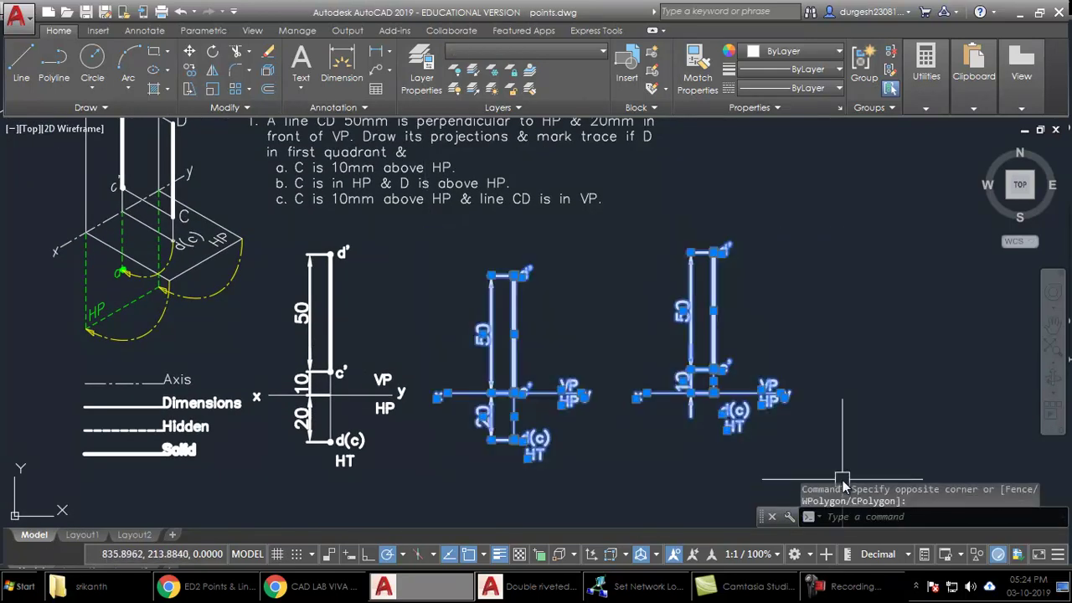
type("e")
key("Return")
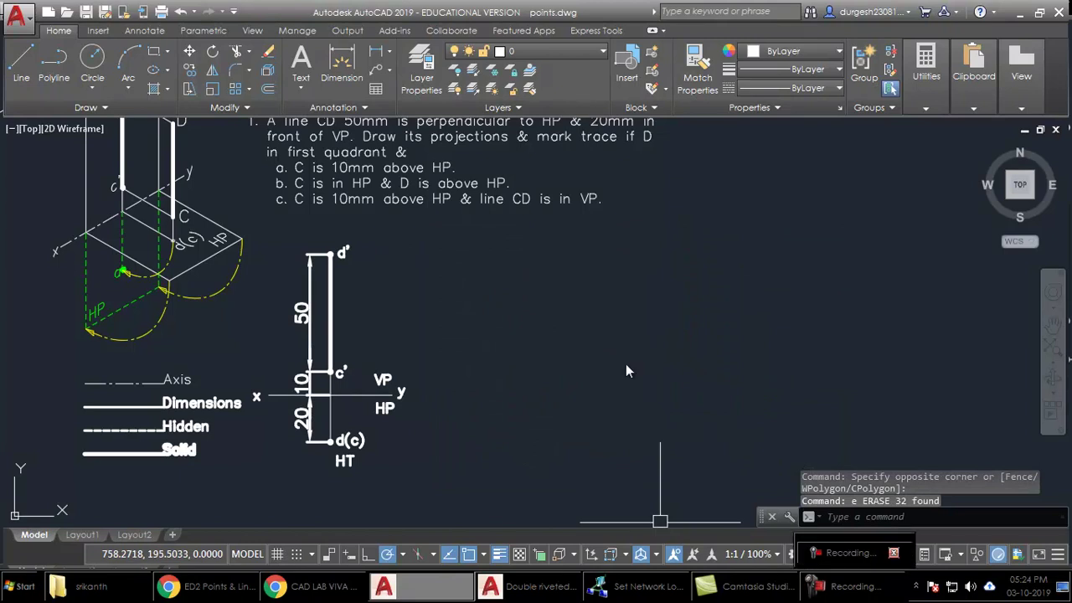
Try to move line CD and its end labels in the pictorial view straight down from C to the d(c) point on HP.
middle_click_drag(466, 323, 637, 449)
scroll(347, 374, "up", 2)
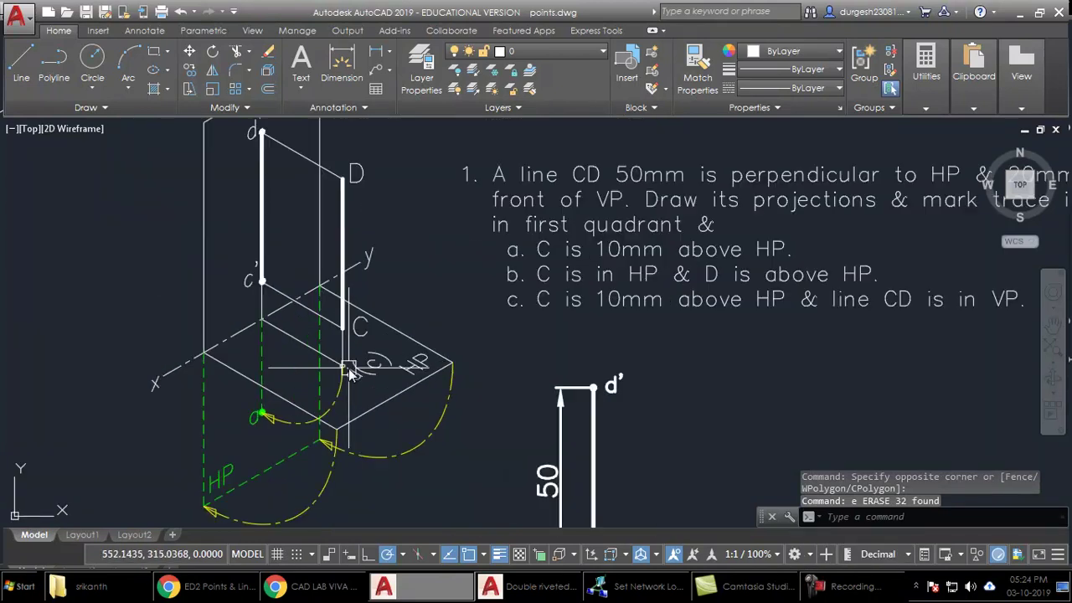
middle_click_drag(453, 356, 403, 407)
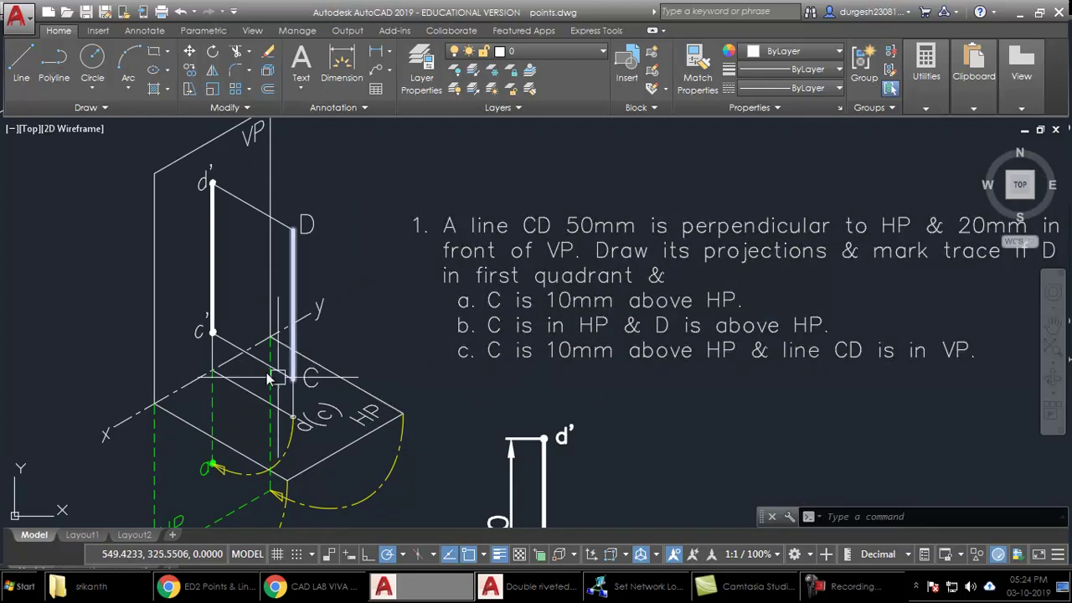
left_click(279, 192)
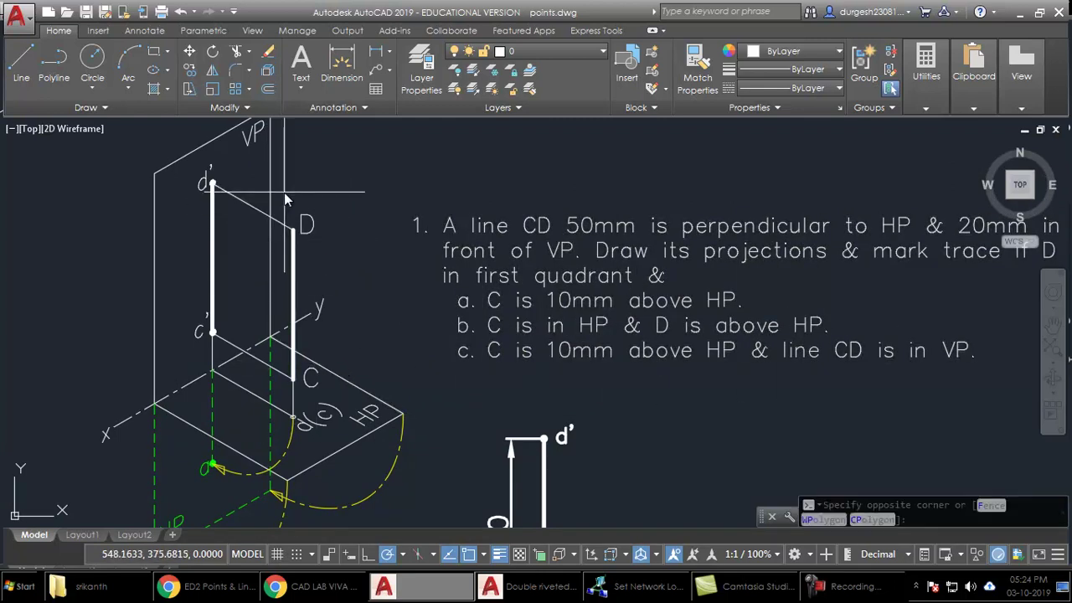
left_click(331, 406)
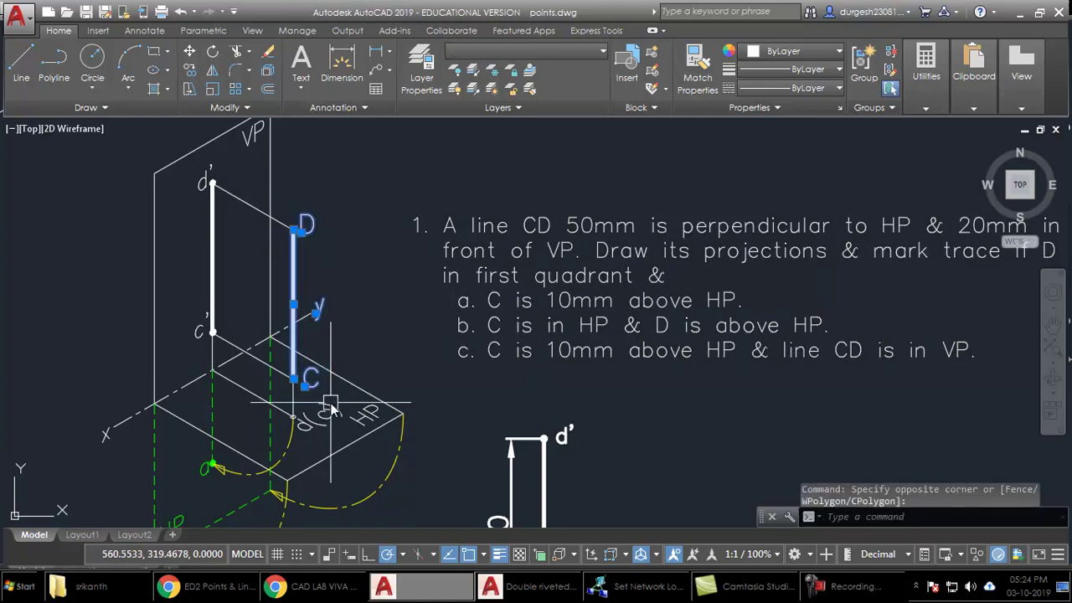
type("m")
key("Return")
scroll(312, 395, "up", 5)
left_click(239, 326)
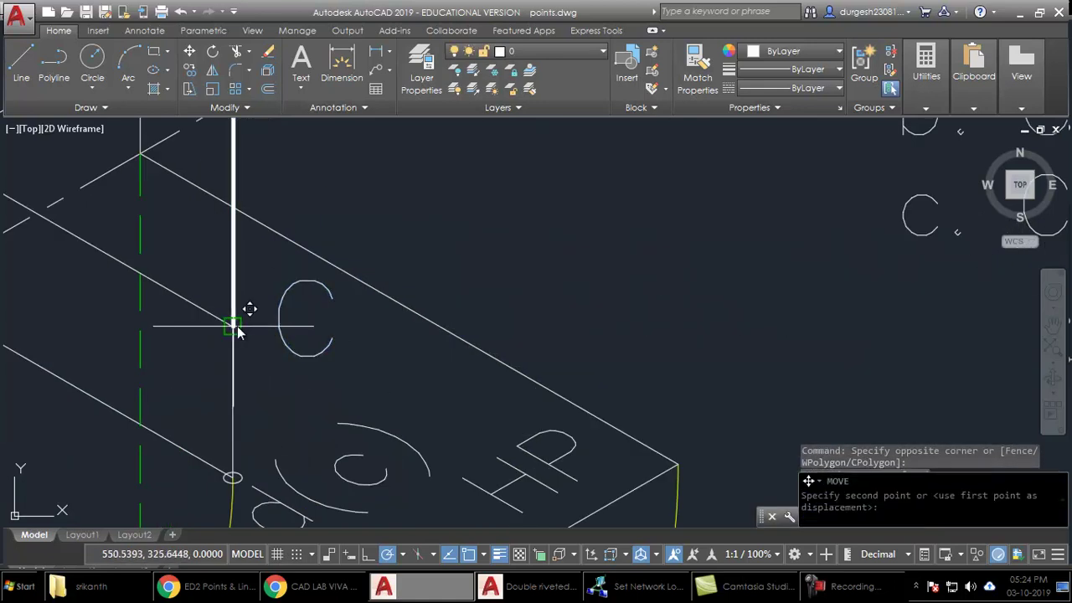
scroll(262, 428, "down", 5)
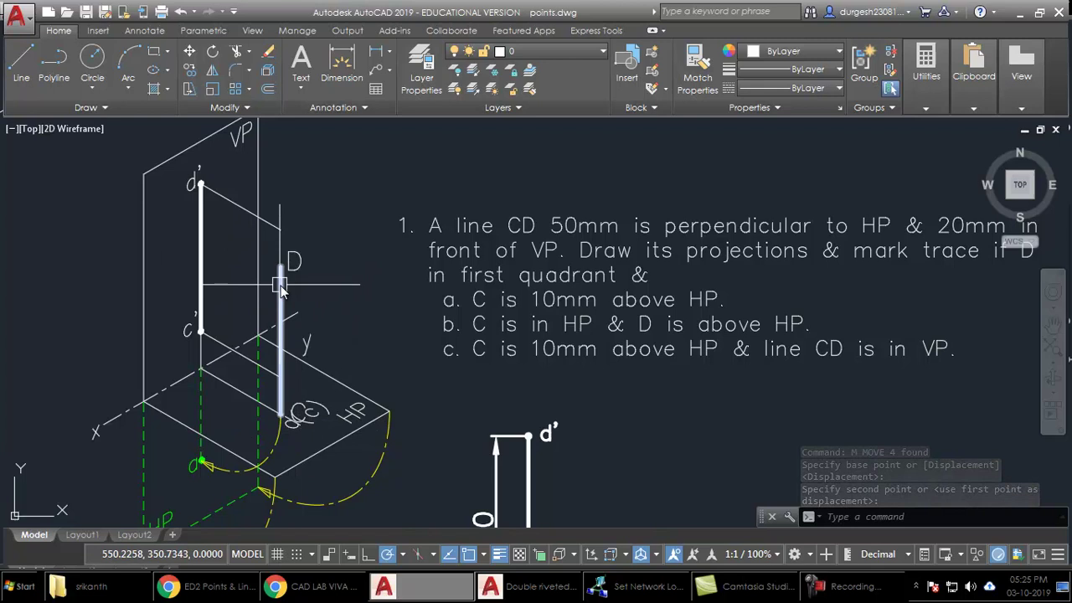
Undo the move of line CD in the pictorial view.
left_click(291, 273)
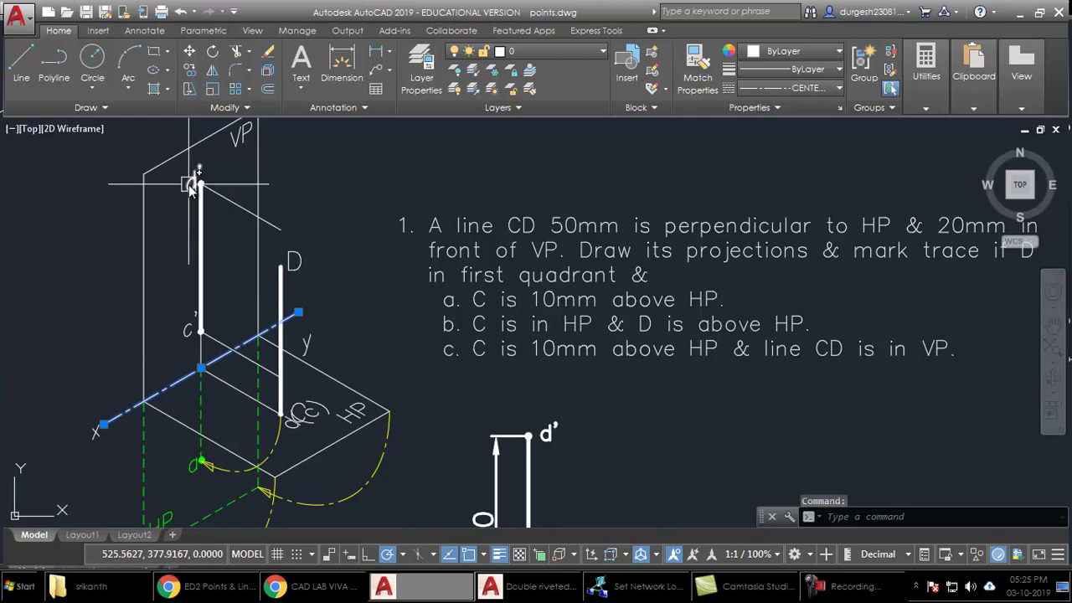
key("Escape")
scroll(194, 269, "up", 5)
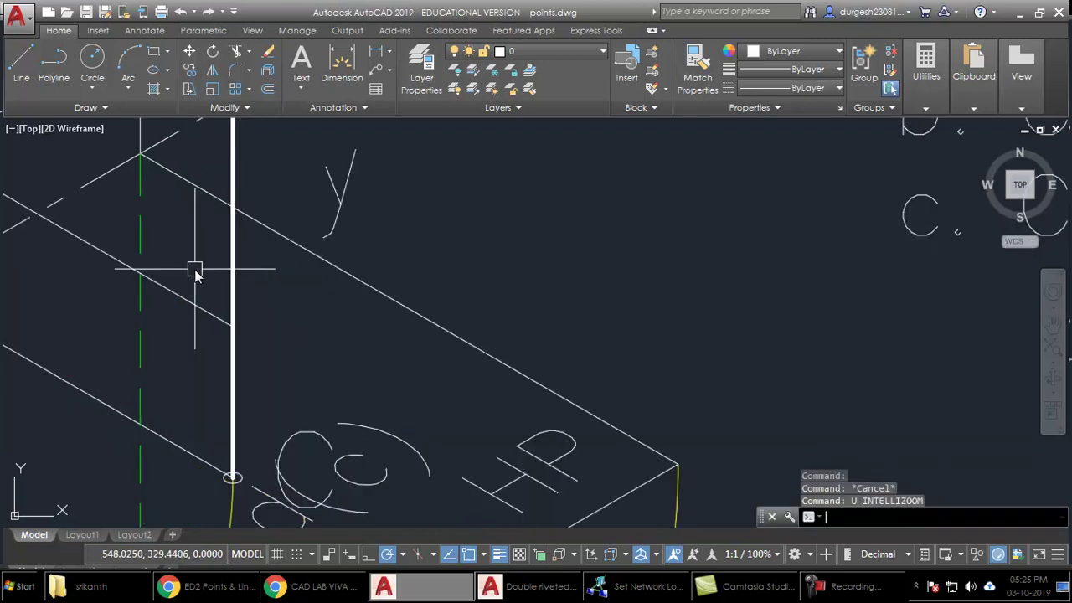
type("u")
key("Return")
type("u")
key("Return")
Copy the complete case a projection drawing horizontally to the empty space beside it as the basis for case b.
mouse_move(548, 367)
middle_mouse_down()
mouse_move(441, 238)
mouse_move(352, 216)
middle_mouse_up()
scroll(352, 215, "down", 5)
left_click(263, 429)
left_click(407, 227)
type("co")
key("Return")
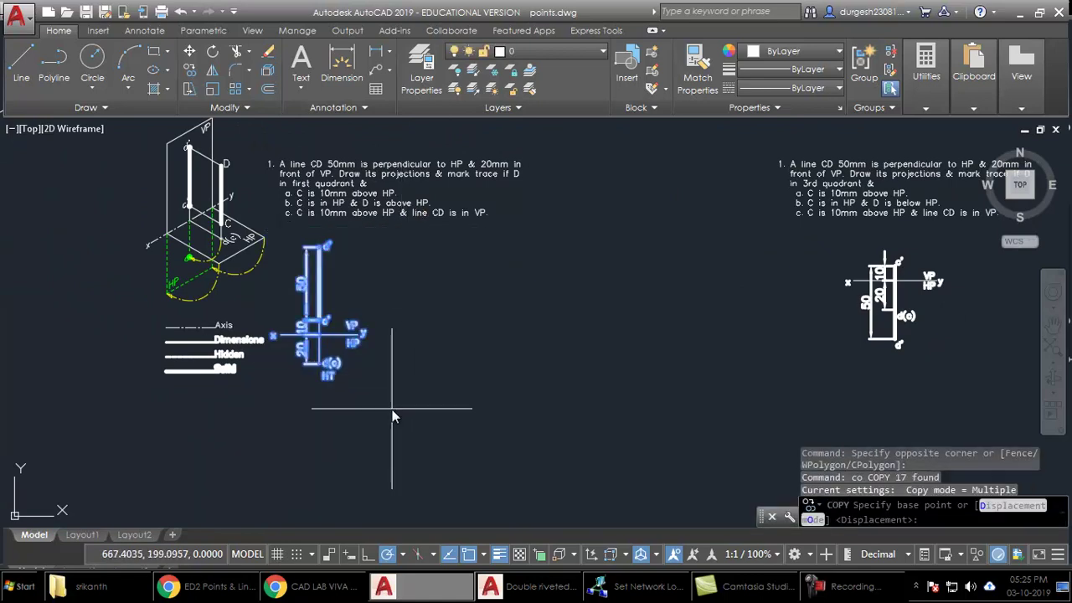
left_click(393, 411)
left_click(508, 410)
key("Return")
Erase the 10 mm dimension between c' and the xy line in the copied drawing.
scroll(463, 347, "up", 4)
left_click(344, 298)
type("e")
key("Return")
Move the copied front view line, with its end labels and 50 mm dimension, straight down so that c' lies on the xy line.
middle_click_drag(444, 353, 450, 454)
left_click(299, 159)
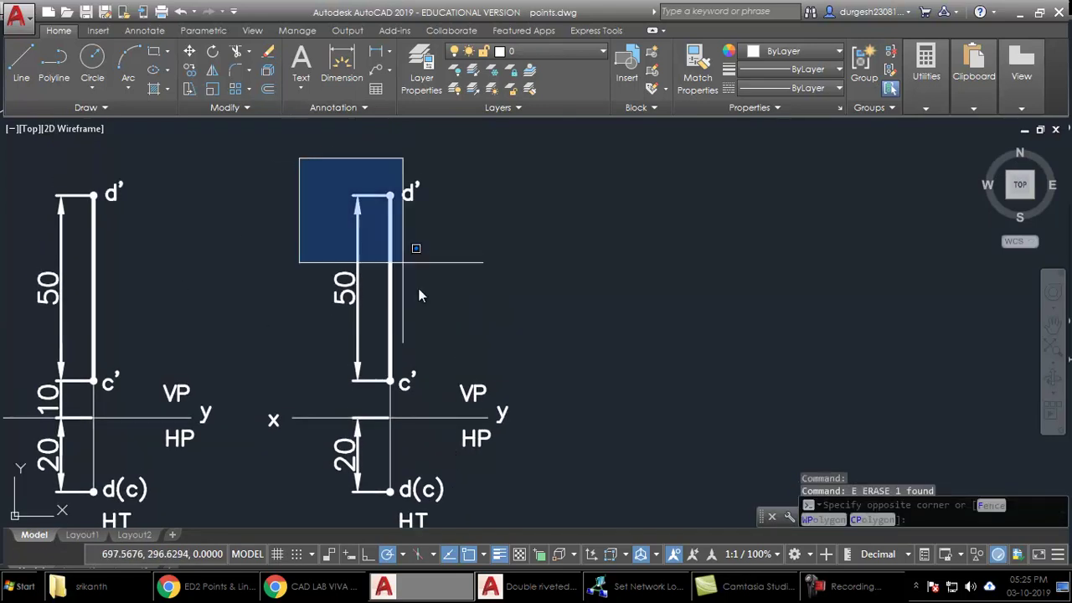
left_click(448, 397)
type("m")
key("Return")
left_click(390, 380)
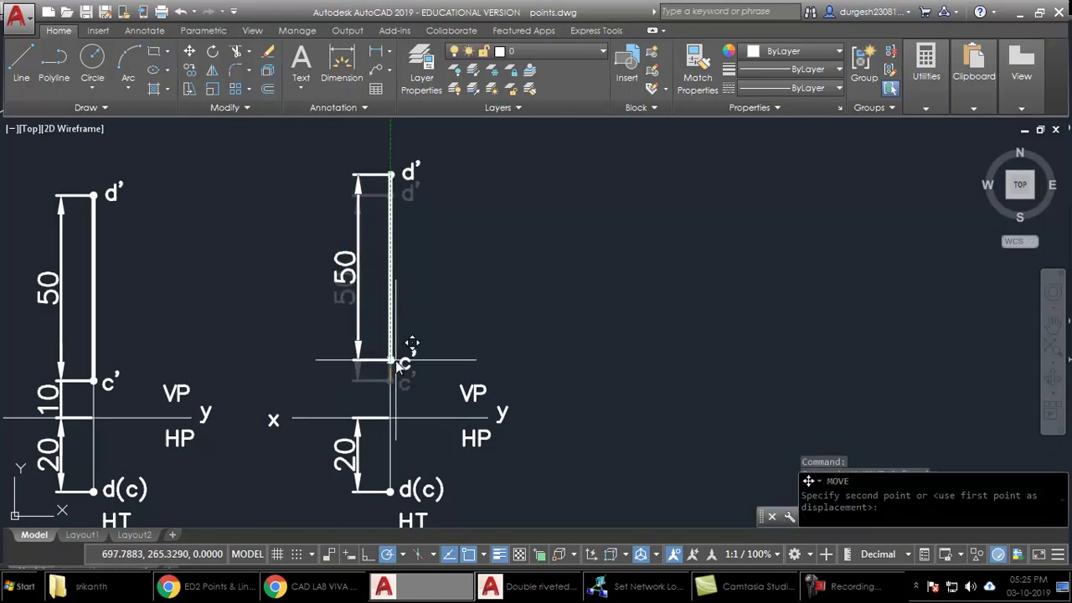
scroll(398, 402, "up", 4)
left_click(350, 444)
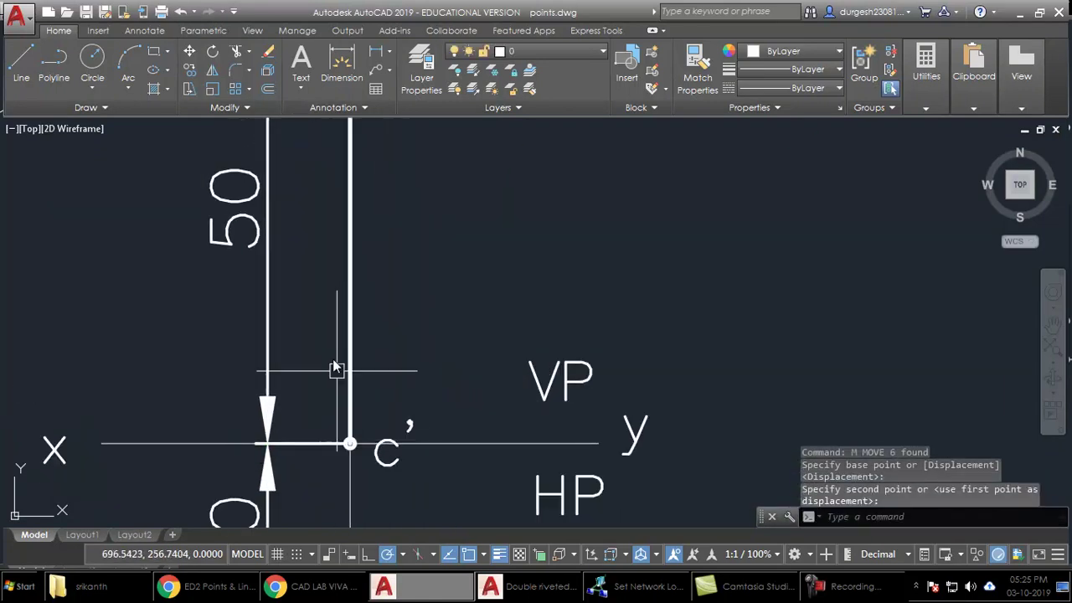
scroll(344, 369, "down", 5)
middle_click_drag(455, 397, 391, 394)
scroll(426, 448, "down", 2)
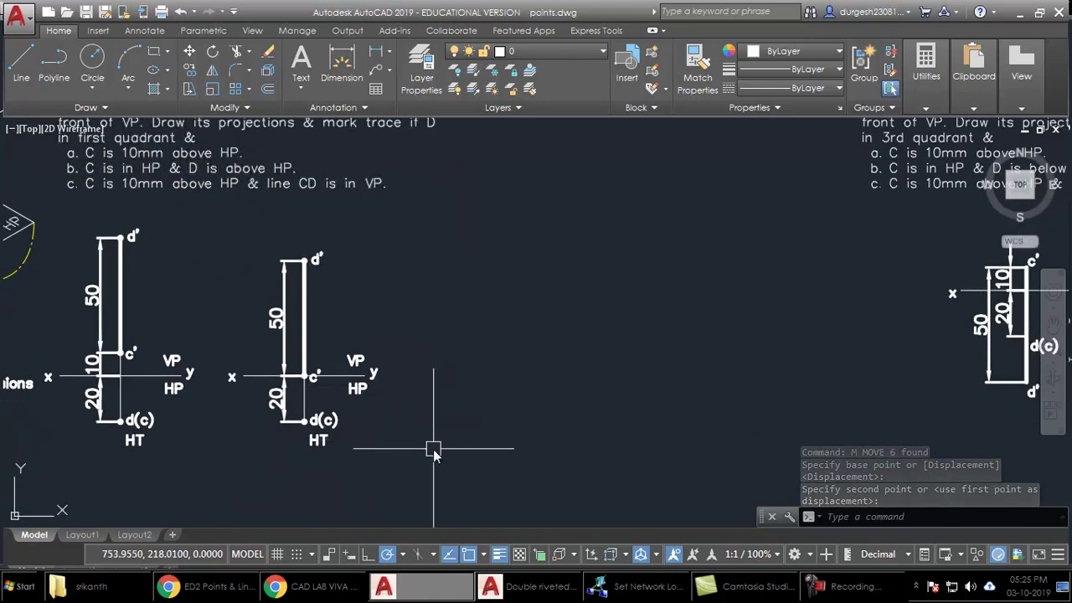
scroll(211, 238, "up", 4)
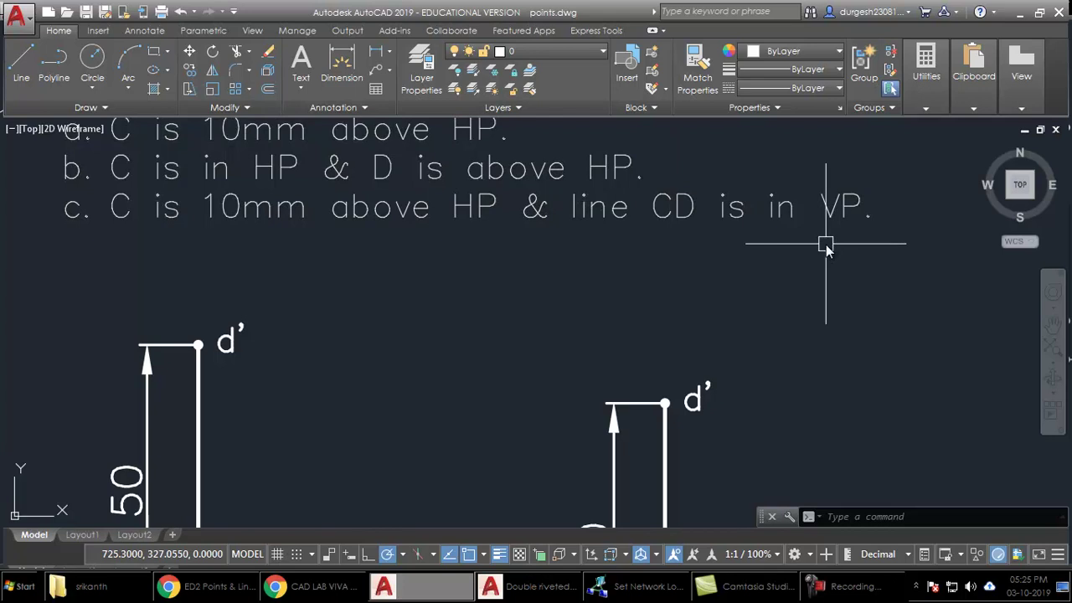
scroll(825, 249, "down", 4)
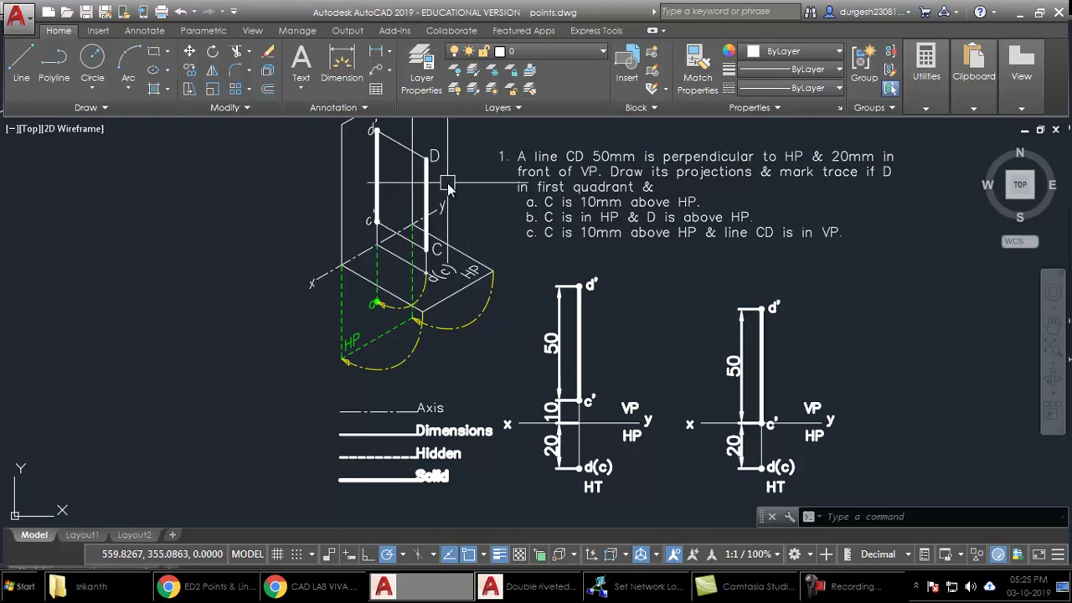
Move line CD with its C and D labels in the pictorial view so that end C lies on c' in the VP.
scroll(448, 188, "up", 2)
left_click(355, 159)
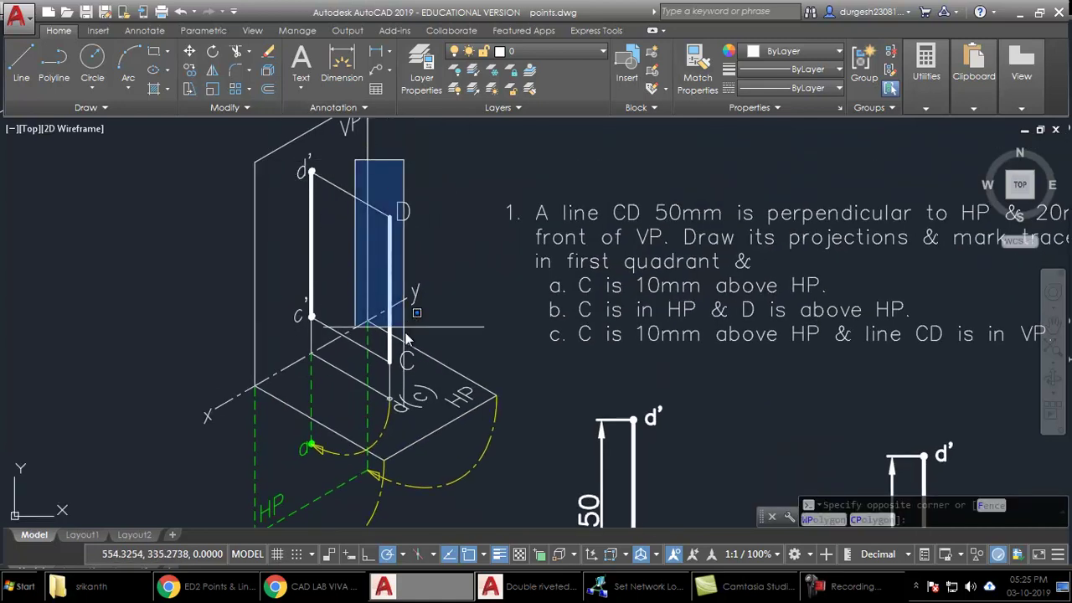
left_click(428, 377)
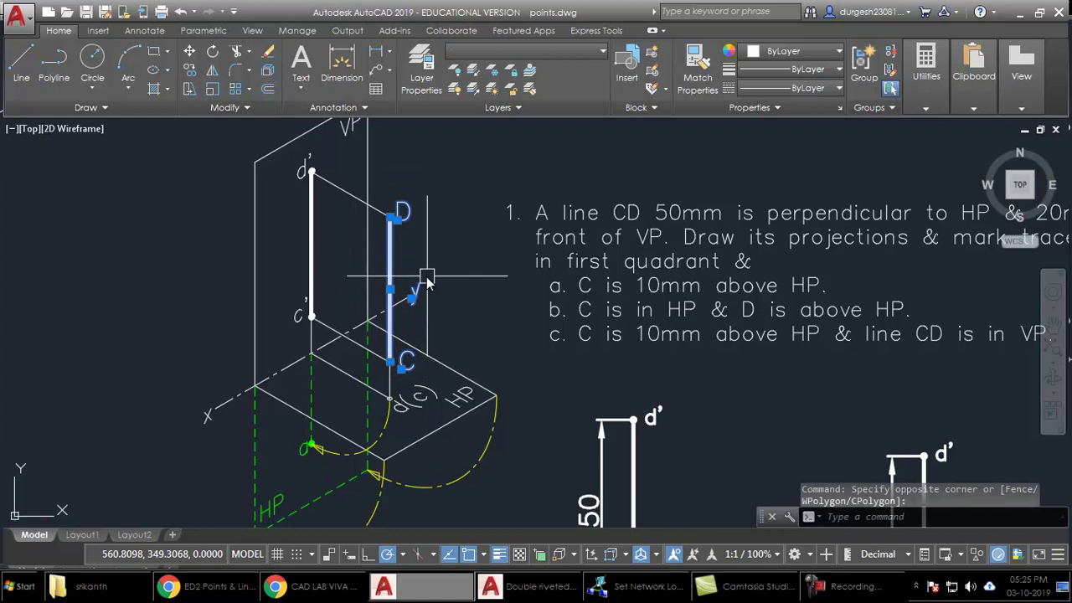
type("m")
key("Return")
scroll(391, 348, "up", 4)
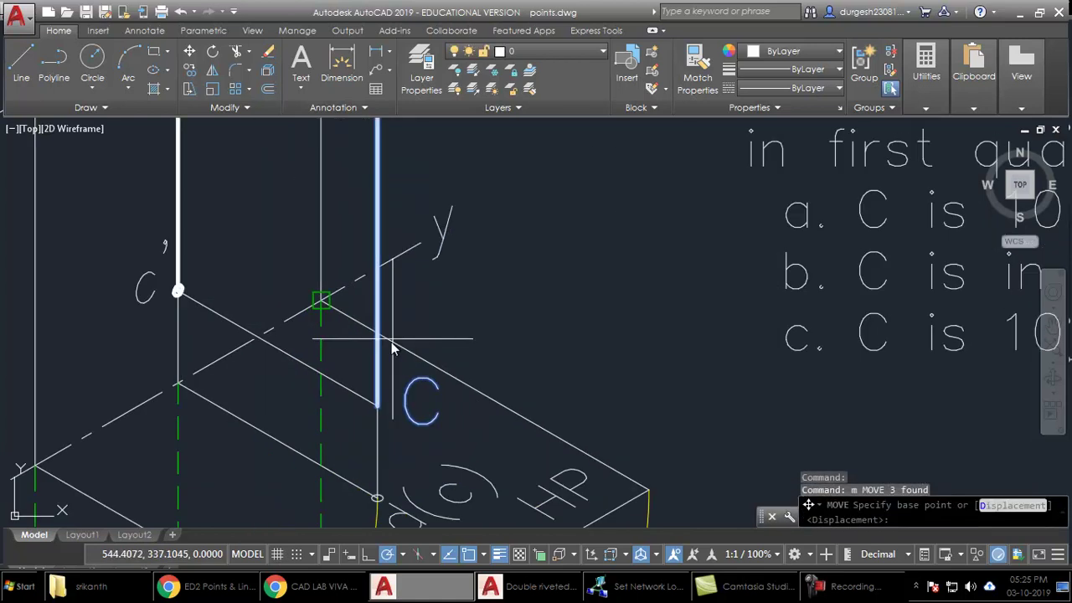
left_click(378, 405)
scroll(162, 289, "up", 4)
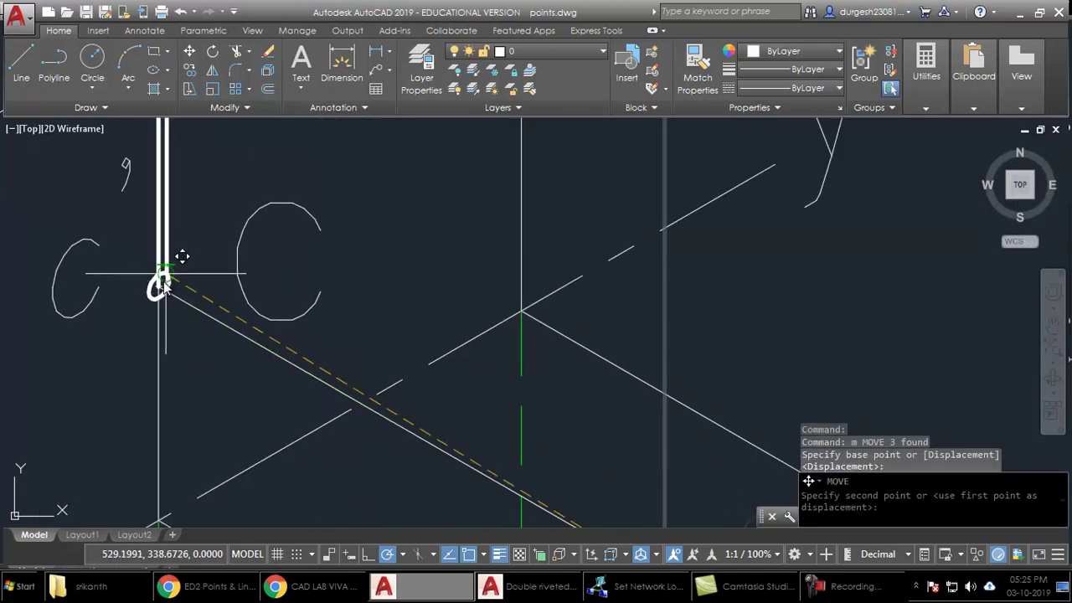
left_click(161, 289)
scroll(167, 289, "down", 4)
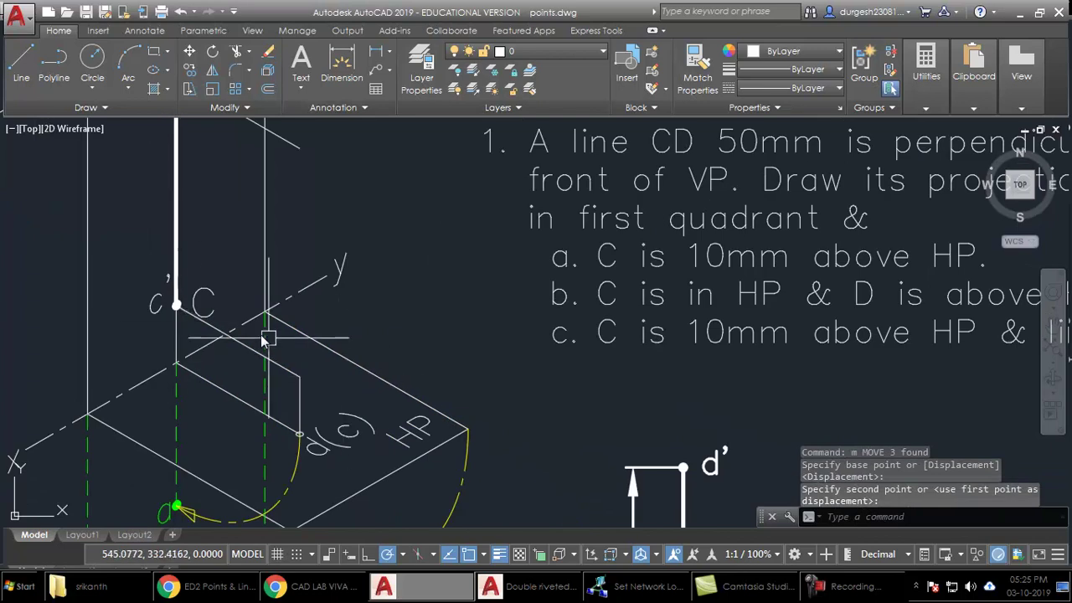
scroll(251, 326, "down", 2)
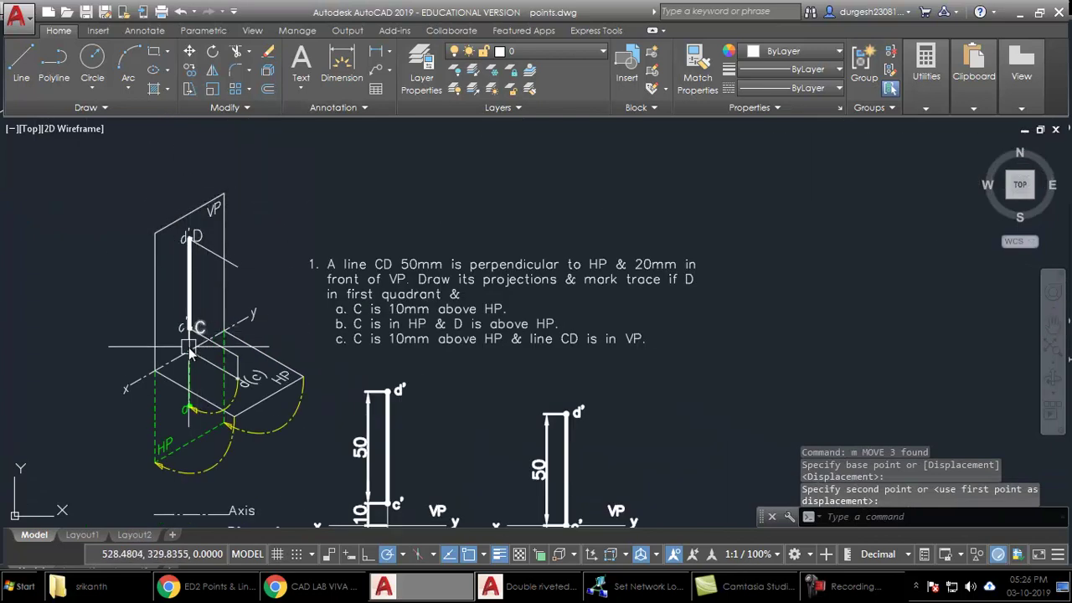
scroll(191, 353, "up", 3)
scroll(197, 339, "up", 3)
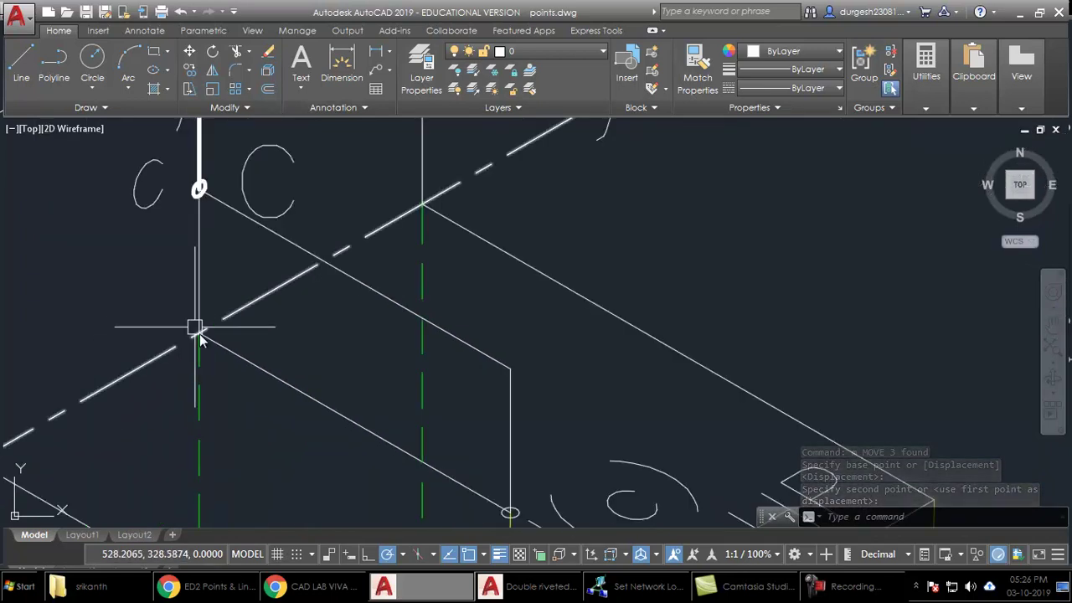
scroll(186, 325, "down", 5)
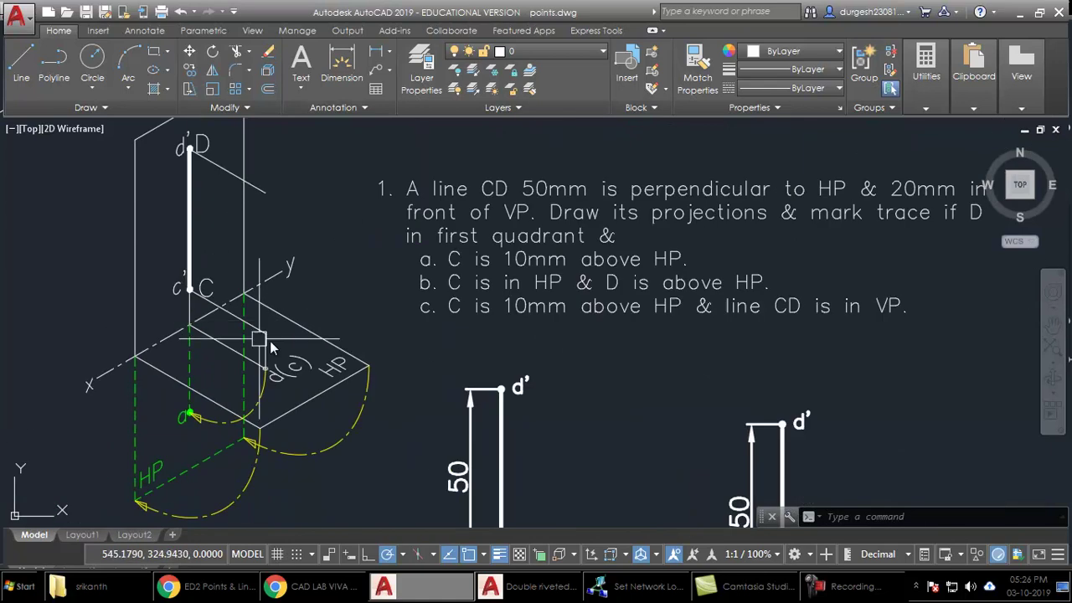
scroll(188, 335, "up", 4)
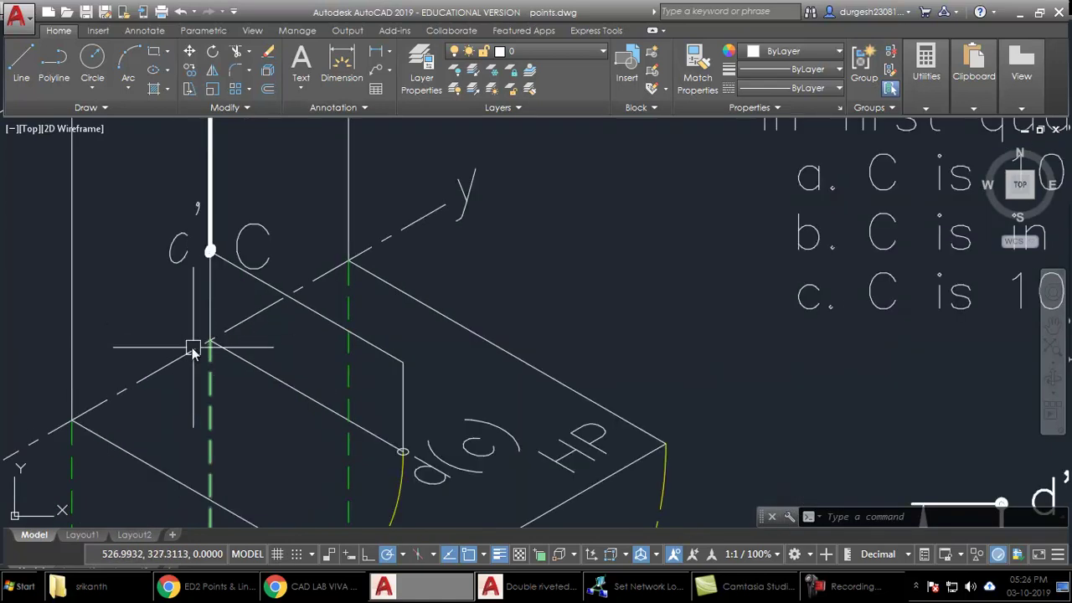
scroll(193, 344, "down", 5)
Copy the complete case a projection drawing horizontally to the empty space beyond case b as the basis for case c.
scroll(335, 360, "up", 3)
mouse_move(612, 465)
middle_mouse_down()
mouse_move(475, 311)
mouse_move(519, 328)
middle_mouse_up()
left_click(227, 474)
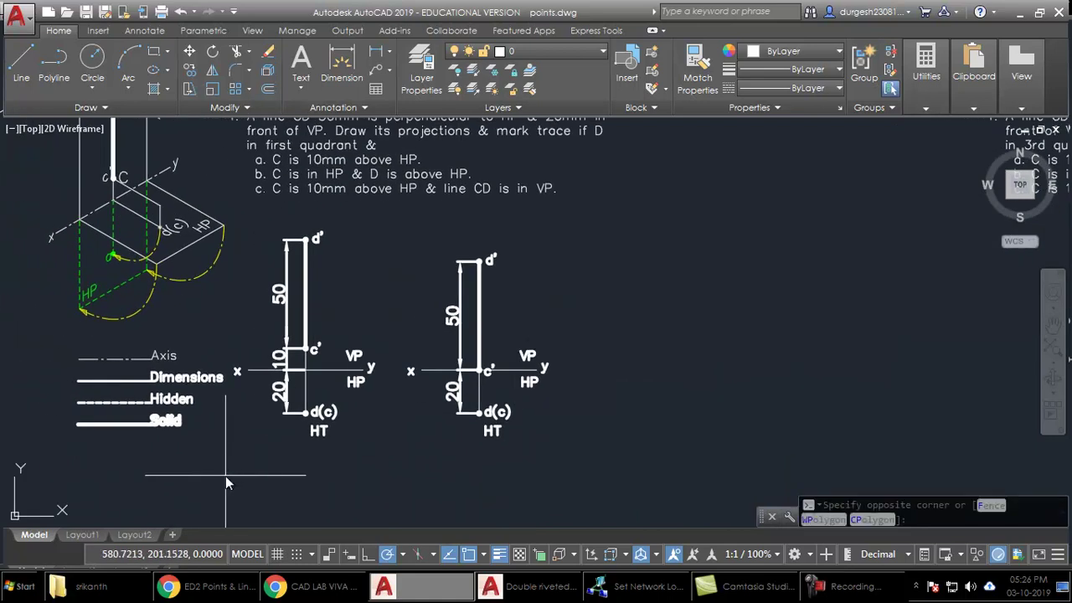
left_click(390, 215)
type("co")
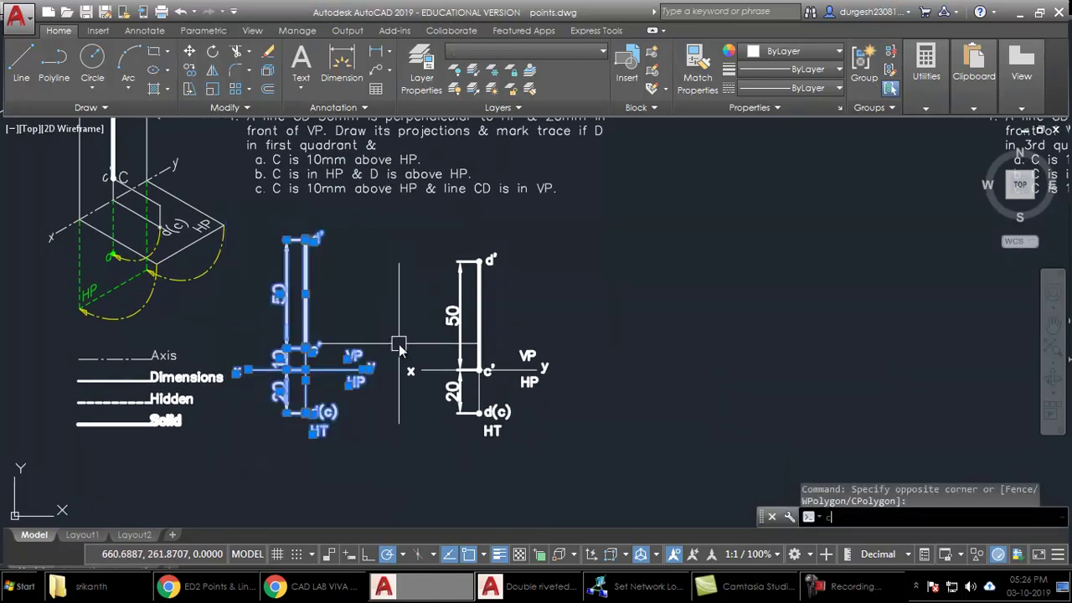
key("Return")
left_click(372, 332)
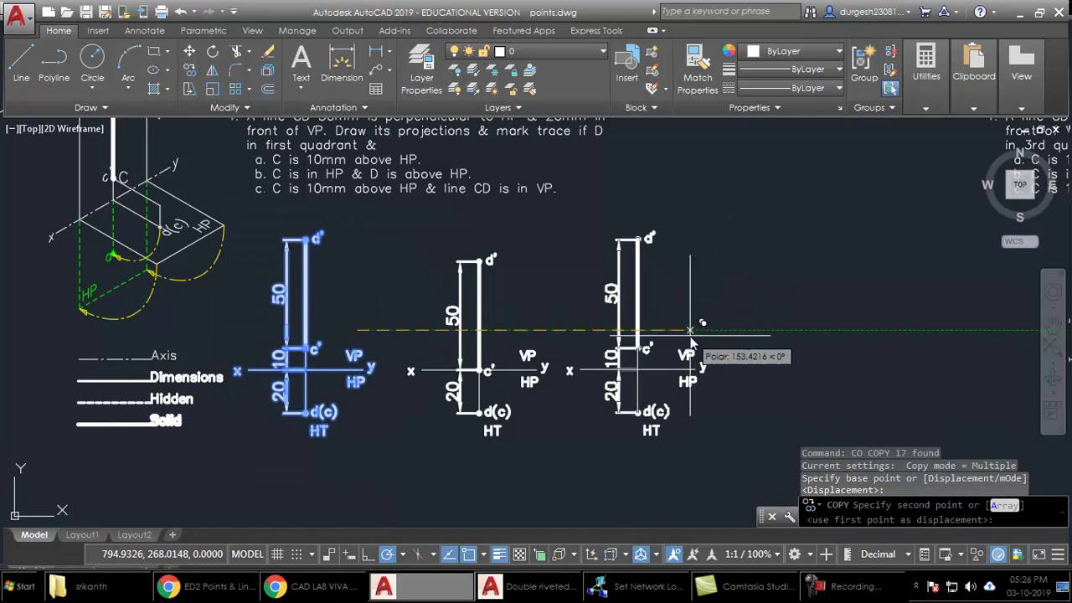
left_click(711, 336)
scroll(712, 369, "up", 4)
scroll(514, 376, "down", 2)
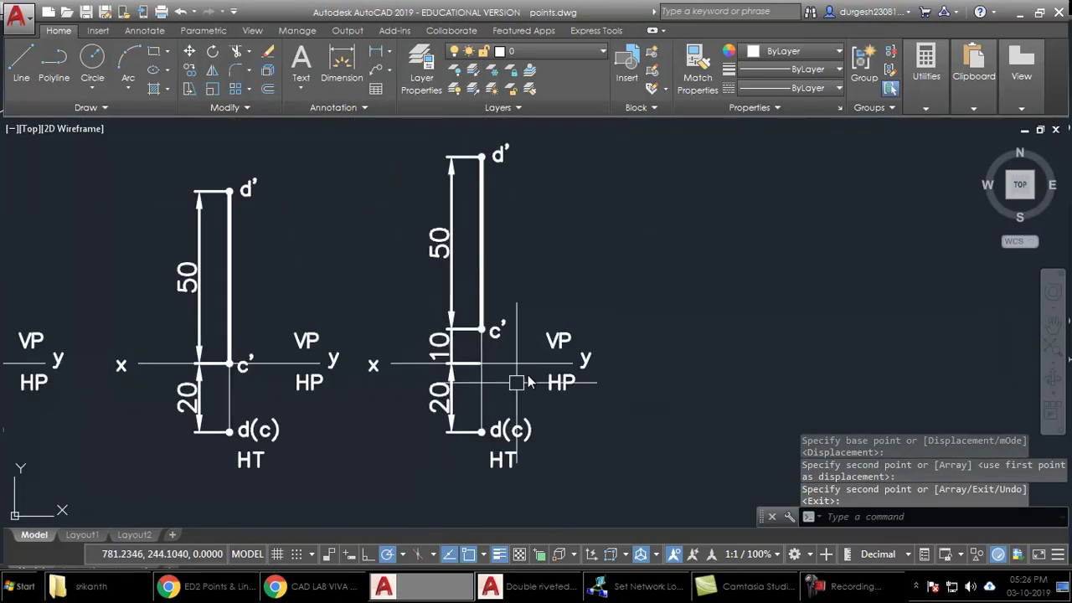
scroll(438, 402, "up", 1)
key("Return")
Erase the 20 mm dimension between the xy line and d(c) in the case c copy.
left_click(427, 408)
type("e")
key("Return")
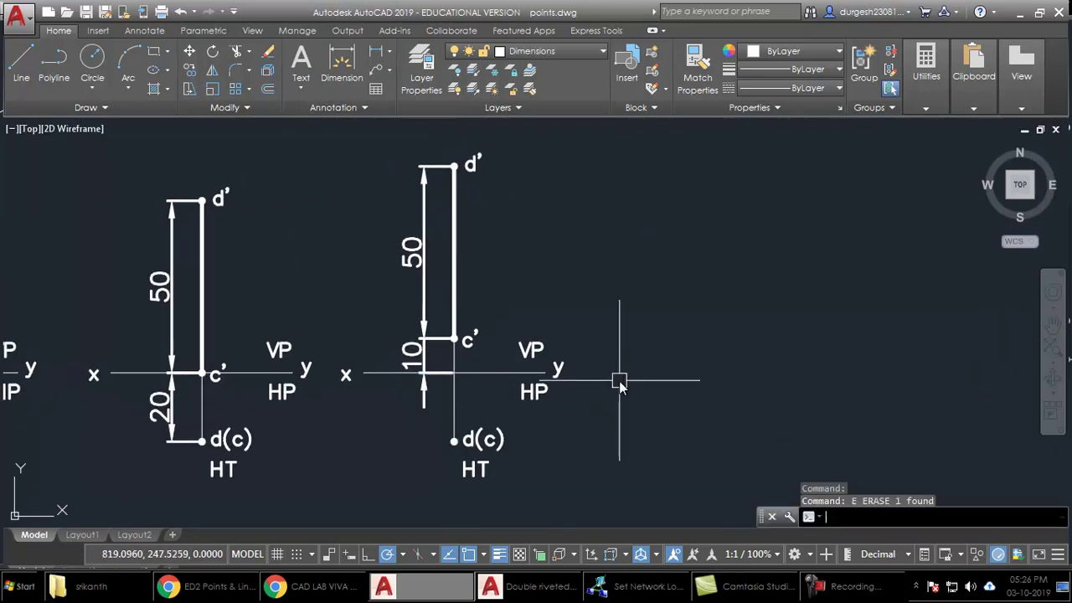
Move the case c top view point, with its d(c) and HT labels, straight up onto the xy line.
scroll(511, 444, "up", 2)
left_click(337, 480)
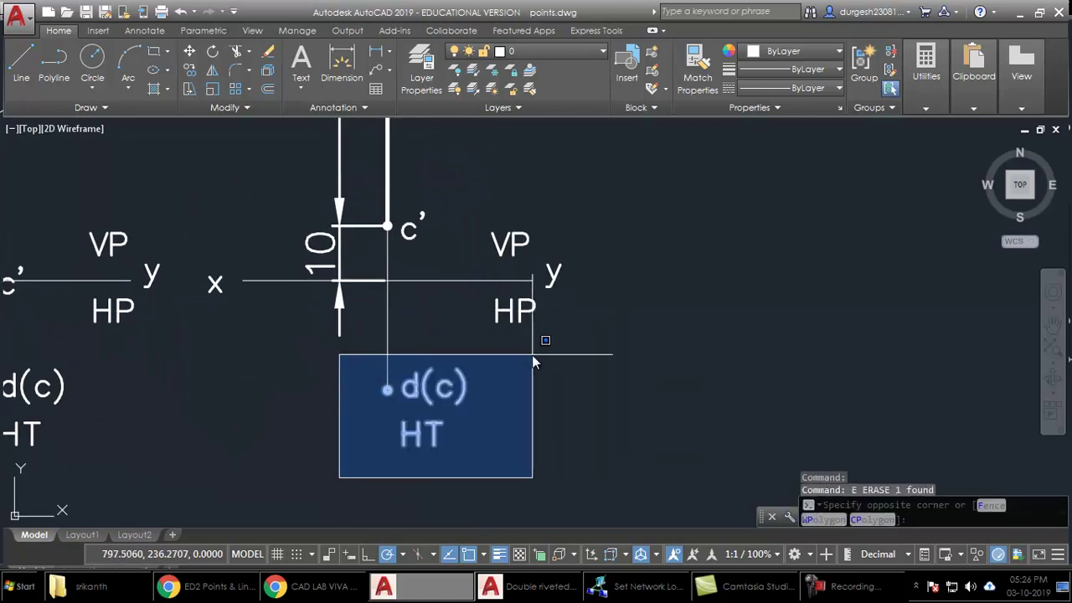
left_click(541, 345)
type("m")
key("Return")
scroll(425, 344, "up", 3)
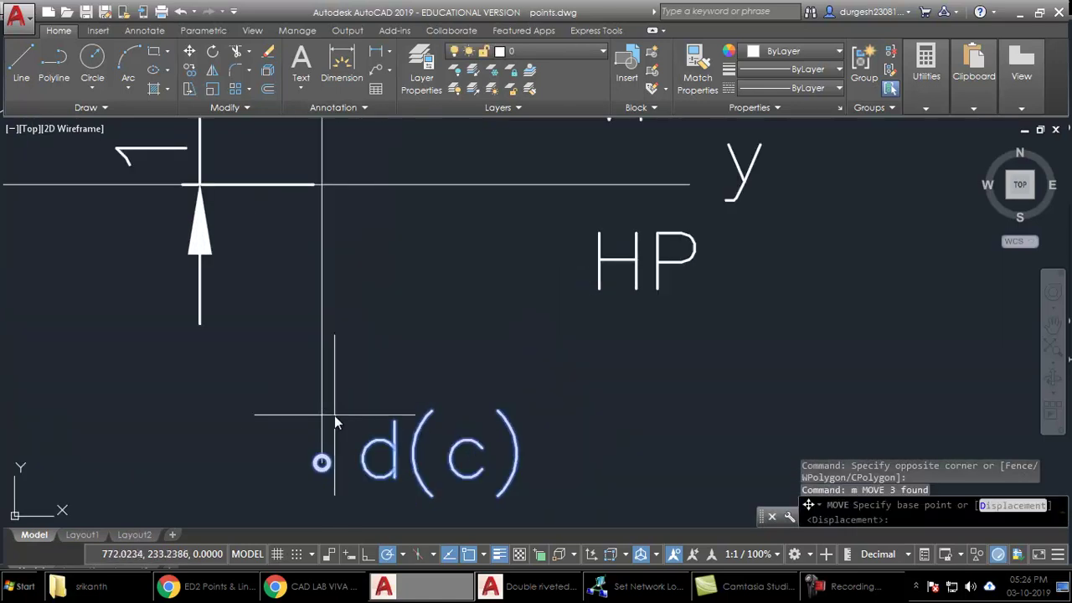
left_click(321, 461)
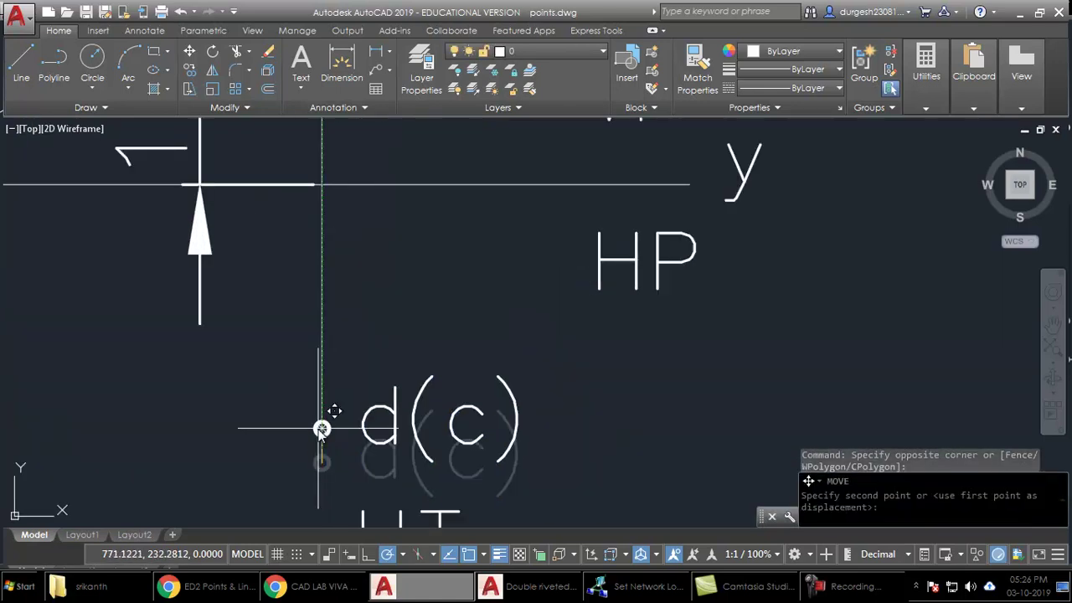
left_click(324, 179)
scroll(324, 183, "down", 3)
Trim away the leftover projector line below the xy line in the case c drawing.
type("tr")
key("Return")
key("Return")
left_click(338, 343)
left_click(313, 328)
Review the three first-quadrant projection drawings together with the problem statement and the pictorial view.
scroll(381, 356, "down", 3)
mouse_move(386, 357)
middle_mouse_down()
mouse_move(474, 381)
mouse_move(570, 429)
middle_mouse_up()
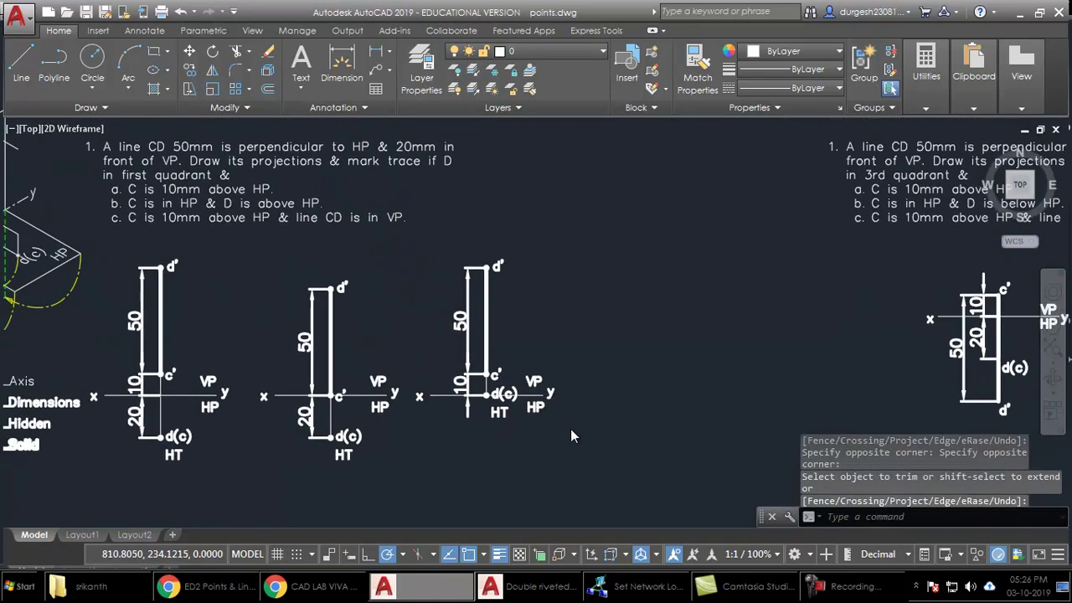
type("z")
key("Return")
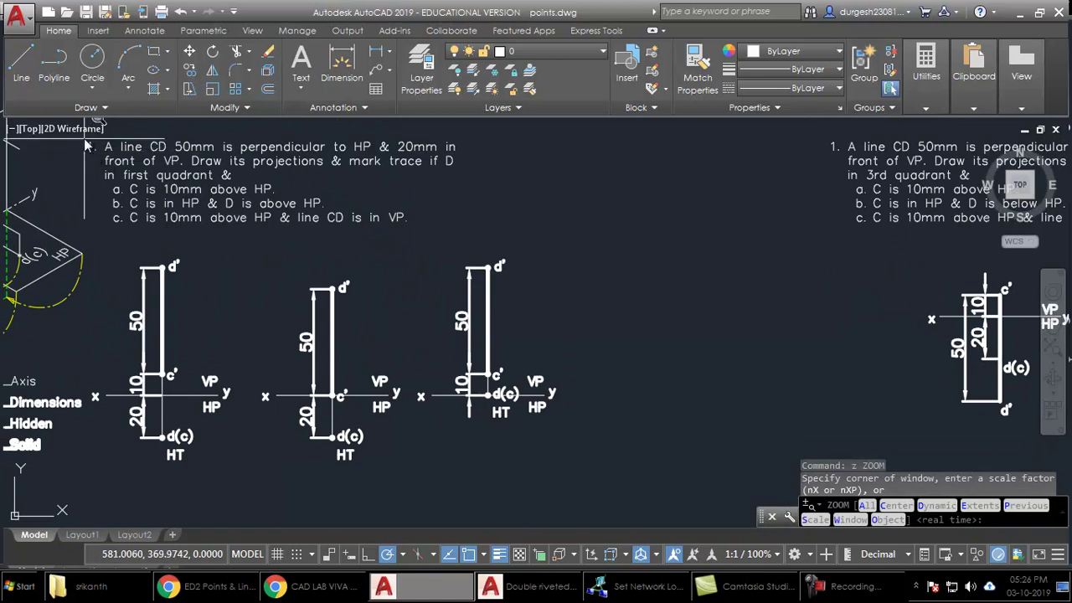
left_click(83, 138)
left_click(601, 493)
mouse_move(713, 343)
middle_mouse_down()
mouse_move(720, 372)
mouse_move(796, 387)
middle_mouse_up()
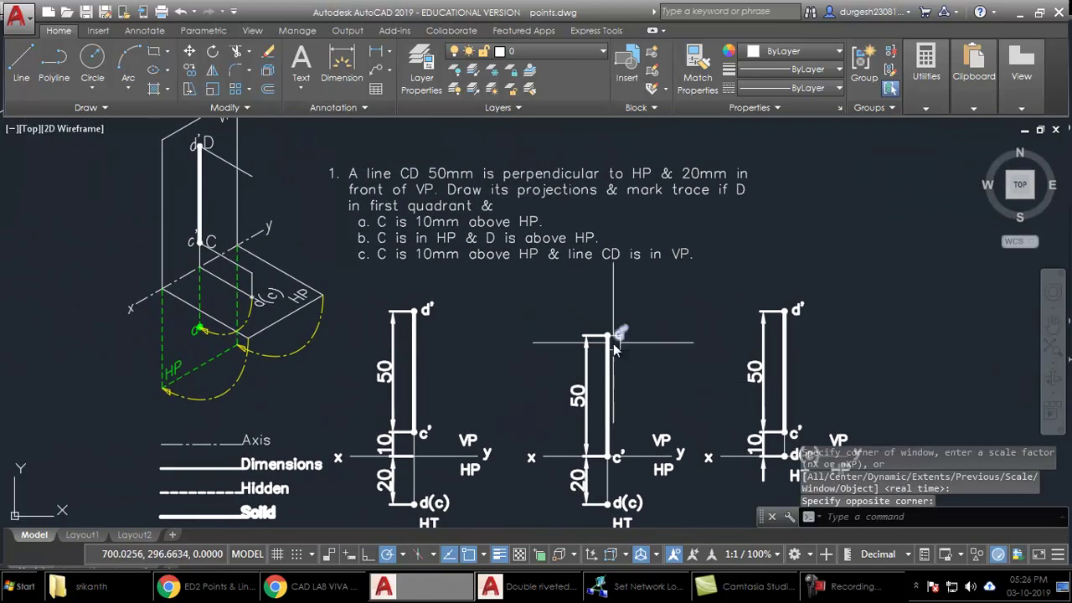